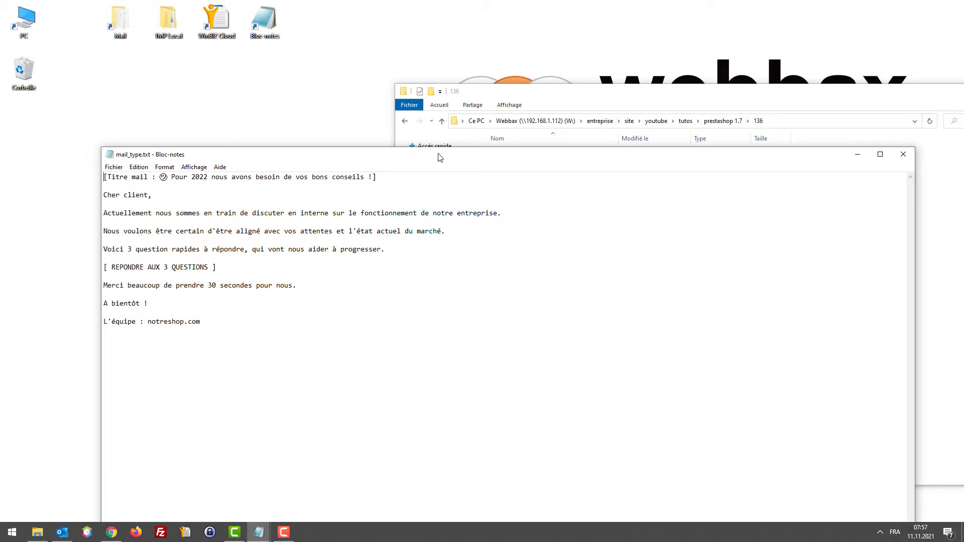
Examine the subject line of the customer e-mail template in mail_type.txt, including its emoji and wording
drag(439, 158, 473, 87)
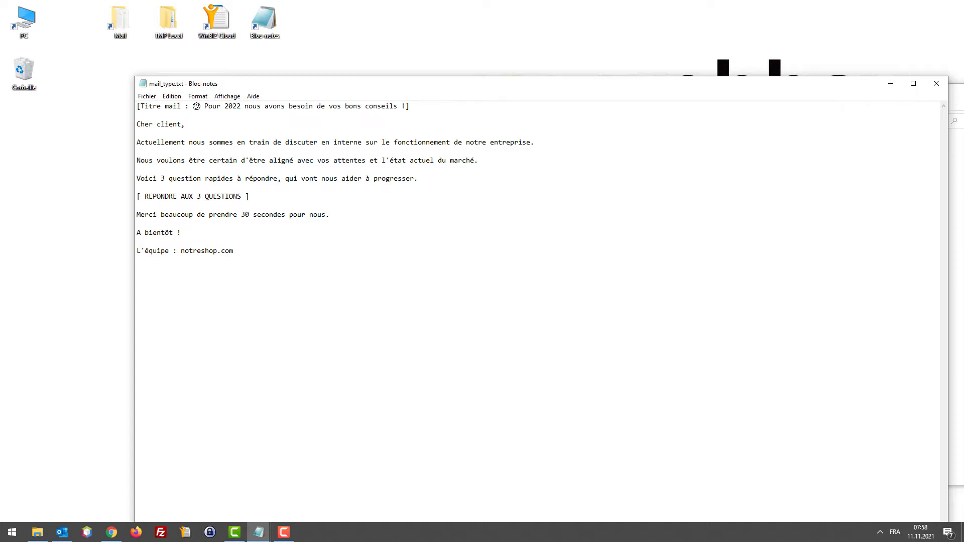
click(855, 111)
drag(314, 111, 136, 104)
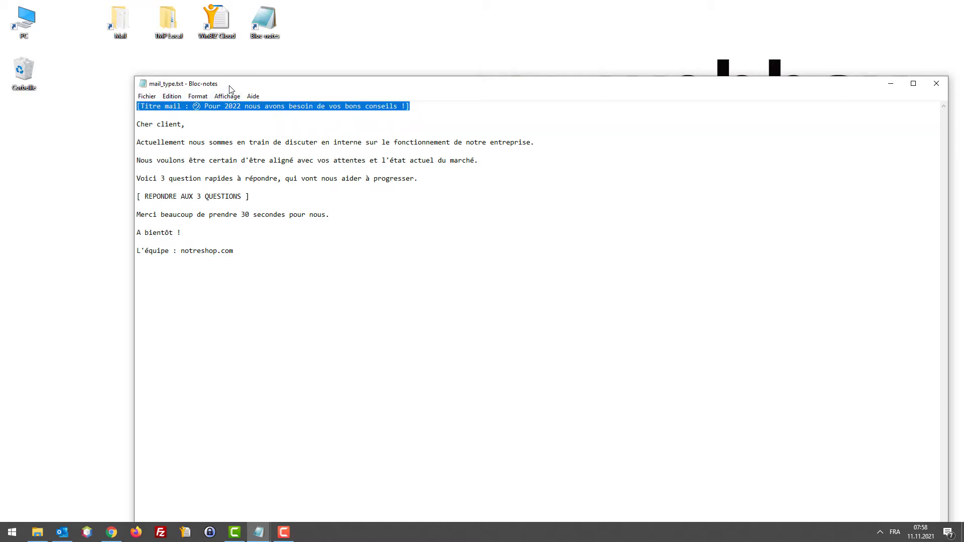
drag(231, 88, 190, 61)
click(258, 87)
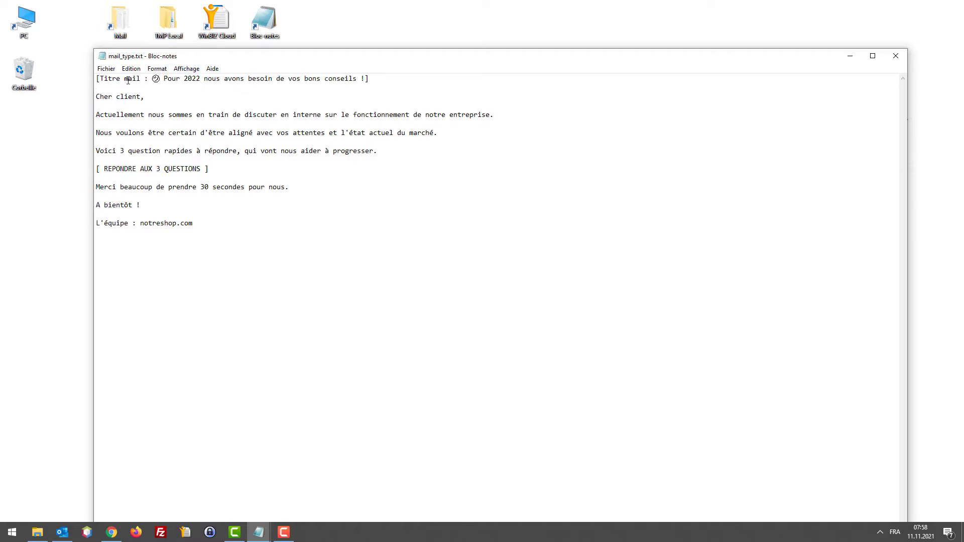
click(96, 79)
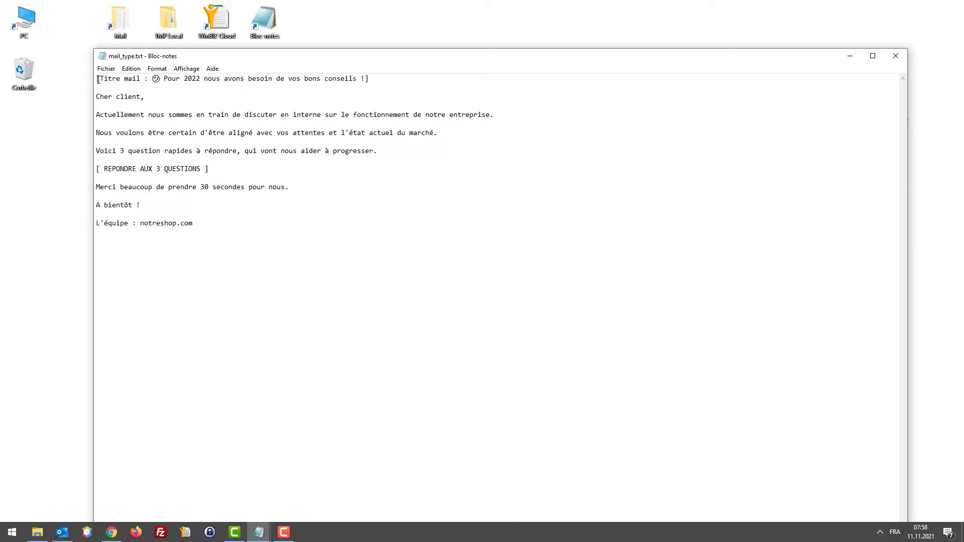
shift+click(192, 80)
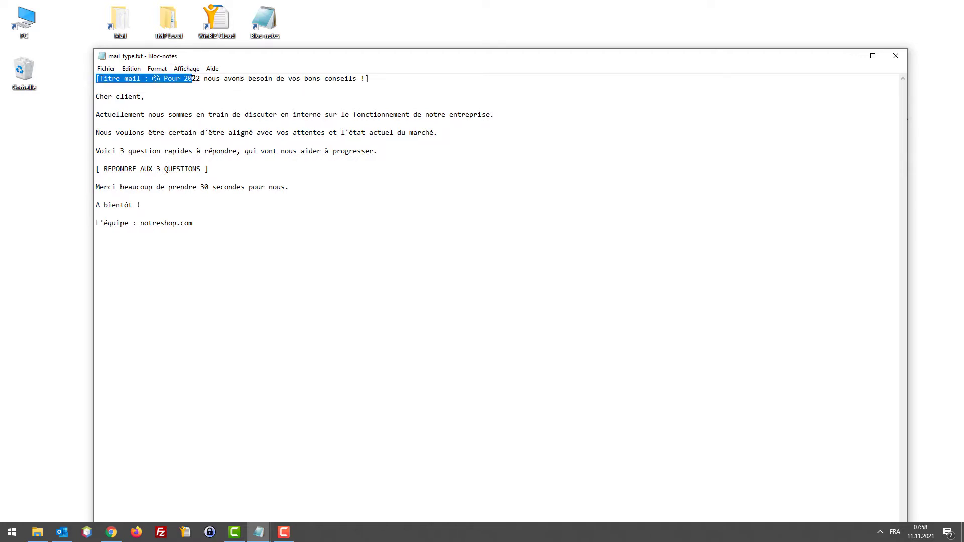
click(192, 80)
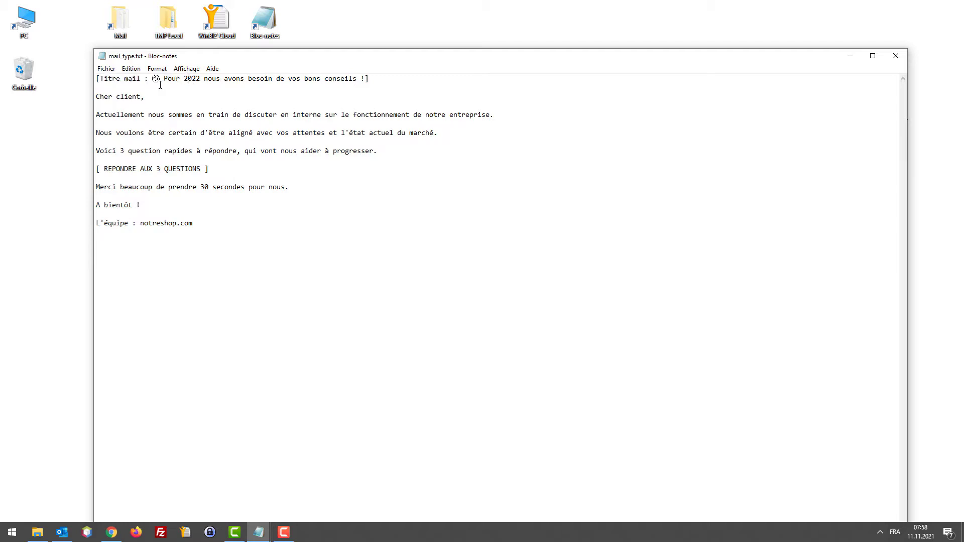
drag(152, 79, 160, 80)
drag(164, 79, 364, 80)
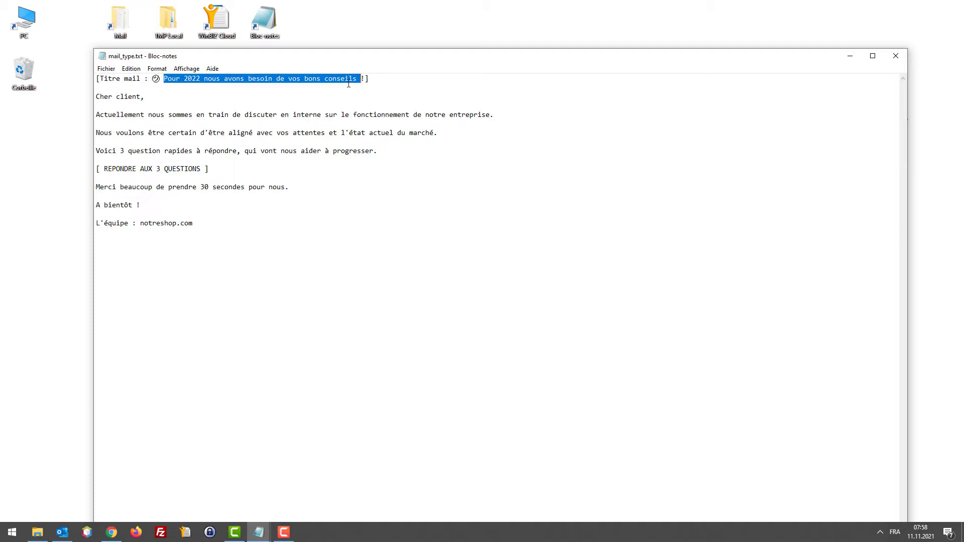
click(284, 84)
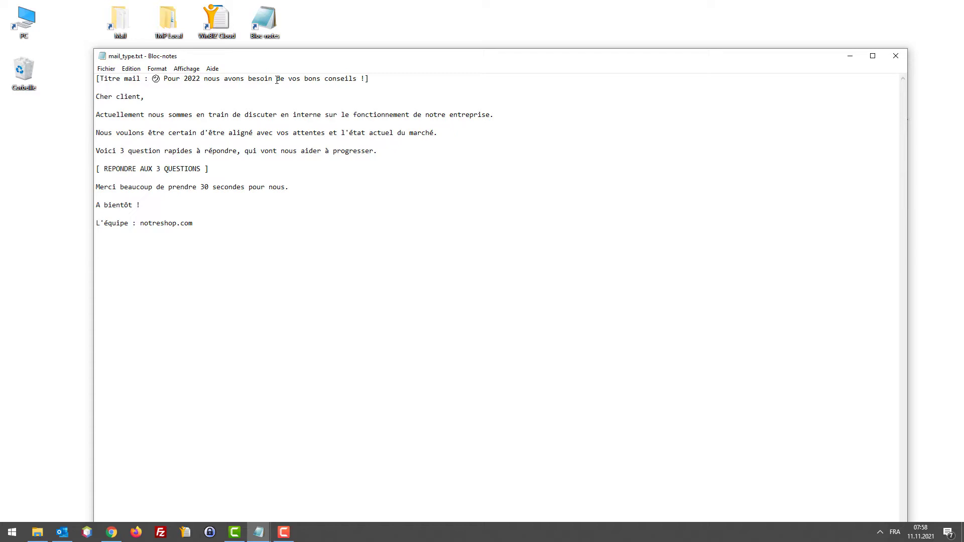
drag(292, 78, 317, 80)
Read through the e-mail template's three body sentences, from the company's internal discussion to the three quick questions
drag(521, 116, 95, 114)
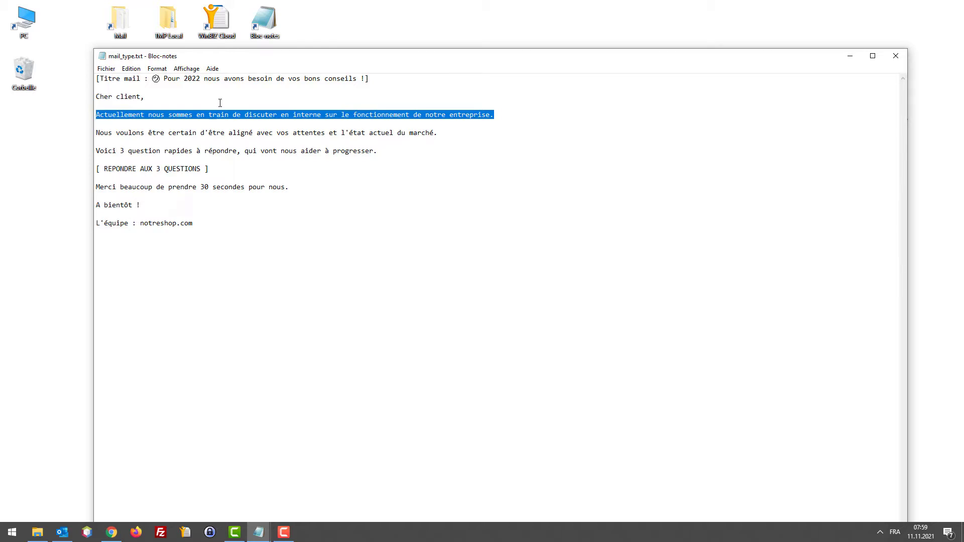
click(503, 114)
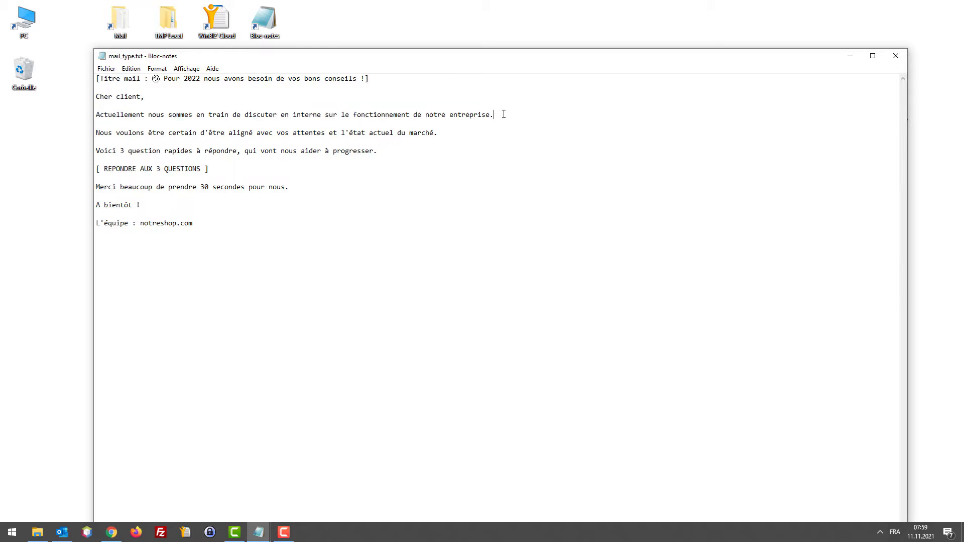
drag(434, 120, 105, 109)
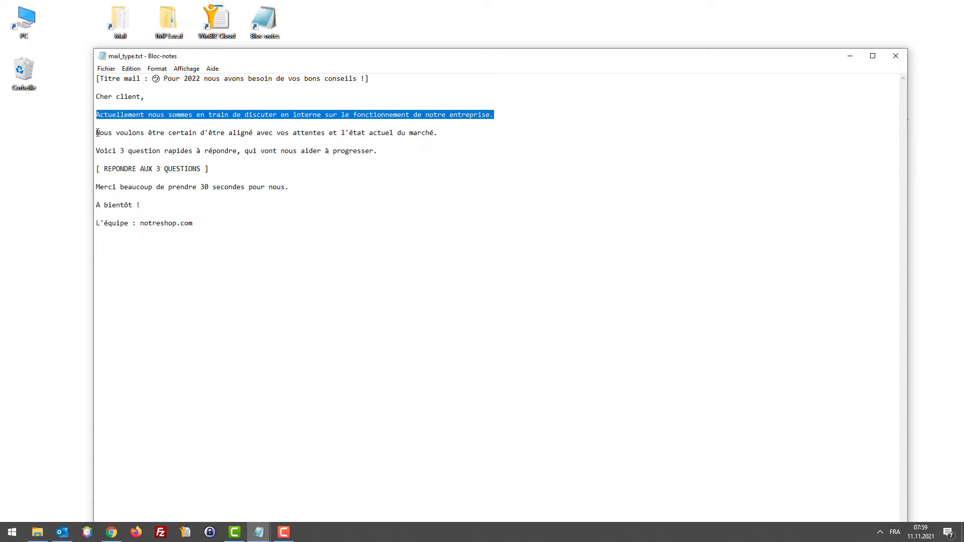
click(98, 132)
drag(97, 133, 471, 136)
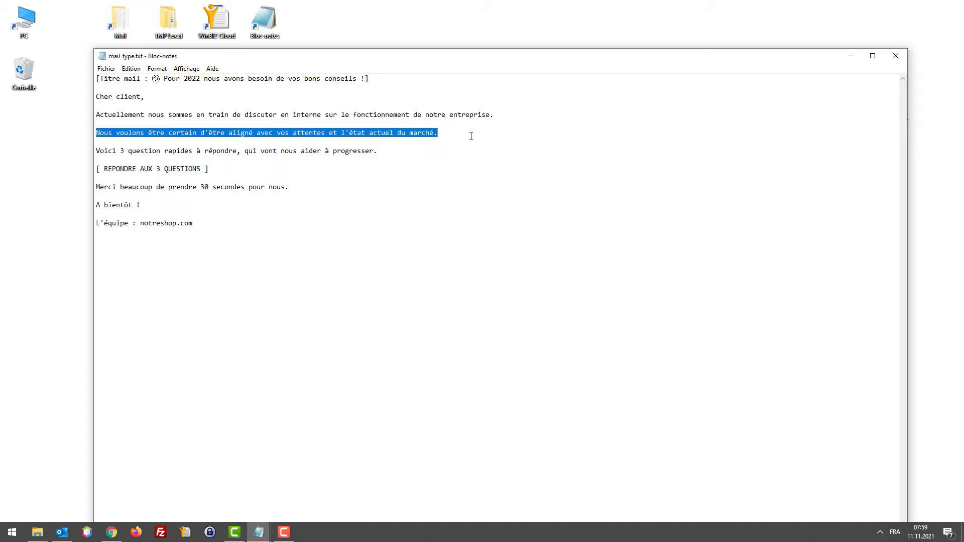
click(470, 135)
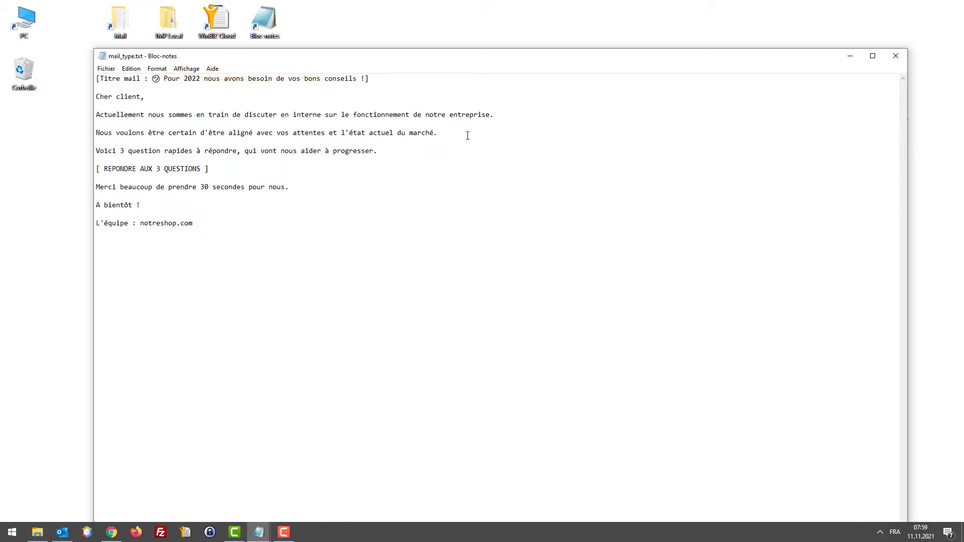
drag(326, 133, 149, 132)
click(149, 132)
drag(326, 133, 281, 133)
drag(99, 152, 382, 149)
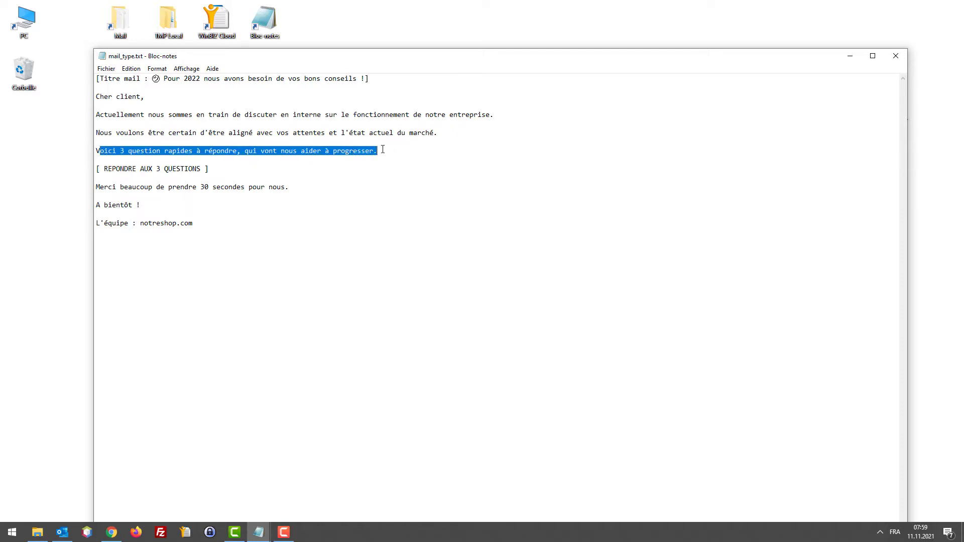
click(382, 150)
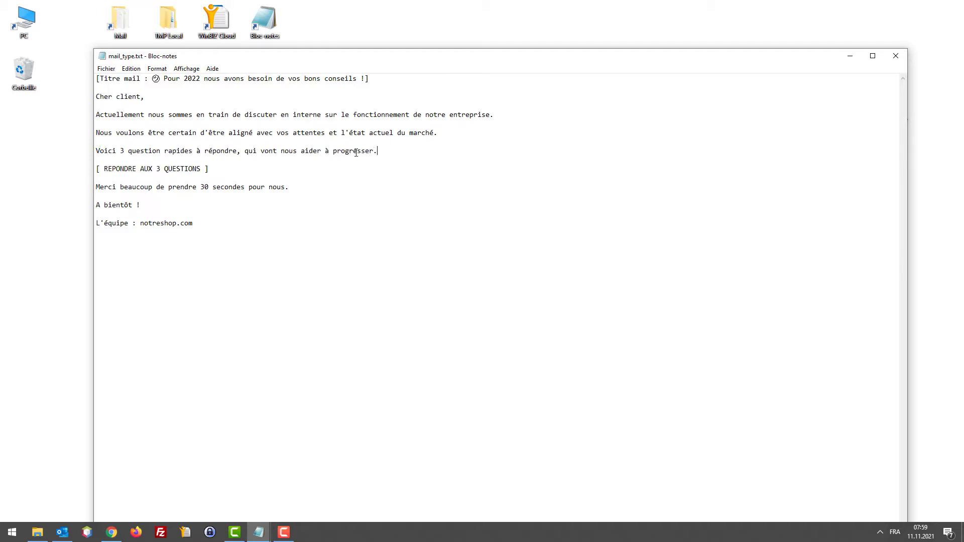
drag(121, 151, 153, 151)
click(137, 150)
Examine the template's "REPONDRE AUX 3 QUESTIONS" link placeholder, the 30-second thank-you sentence and the shop signature
drag(211, 170, 104, 169)
click(148, 171)
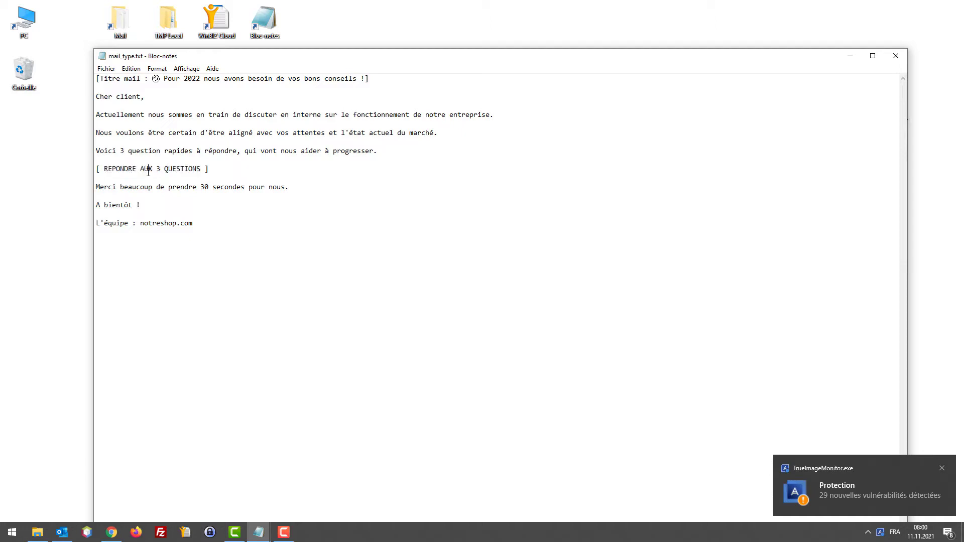
mouse_move(96, 170)
mouse_down()
mouse_move(229, 171)
mouse_move(95, 169)
mouse_up()
click(229, 171)
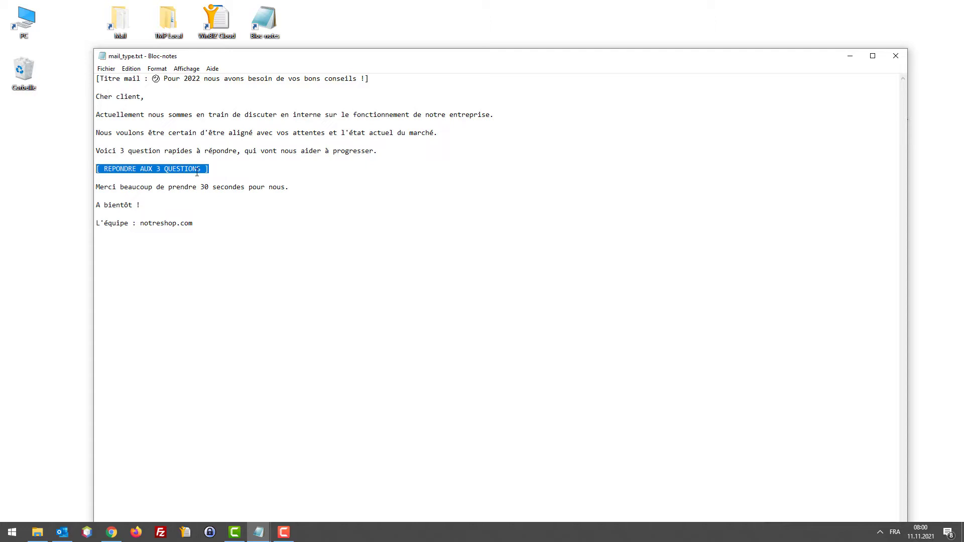
click(214, 169)
drag(214, 170, 244, 184)
click(245, 187)
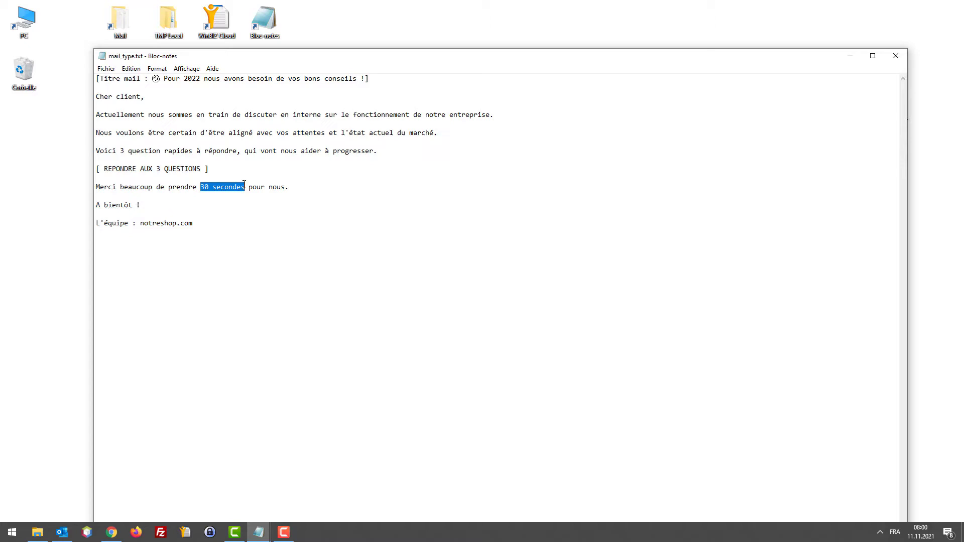
click(148, 205)
drag(214, 225, 179, 224)
click(176, 224)
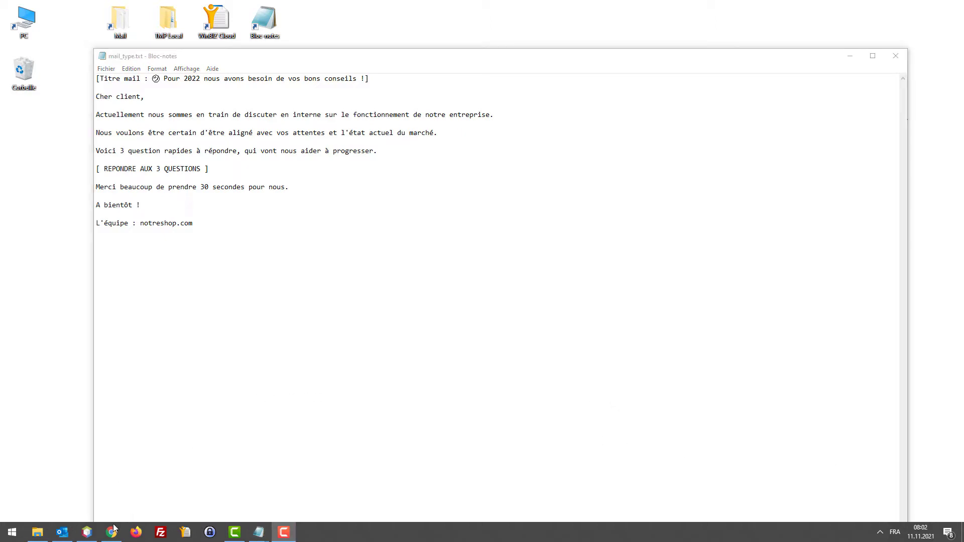
Switch to Google Docs in Chrome, go to Google Forms and create a blank form
mouse_move(111, 532)
click(129, 469)
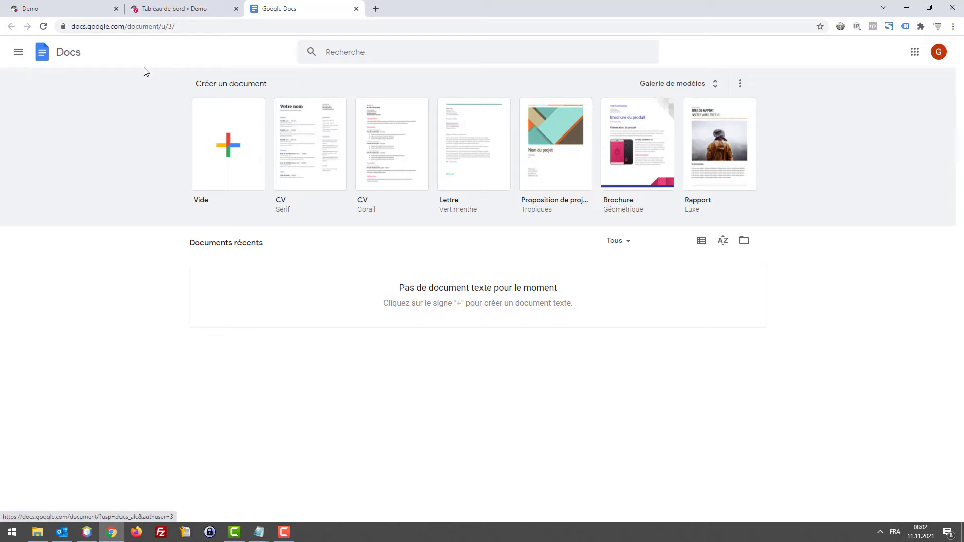
click(20, 52)
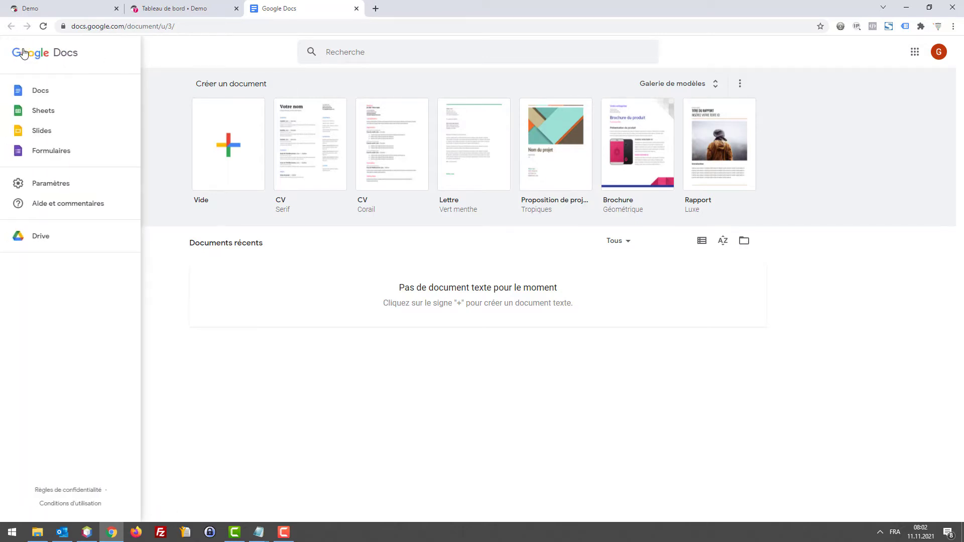
click(59, 155)
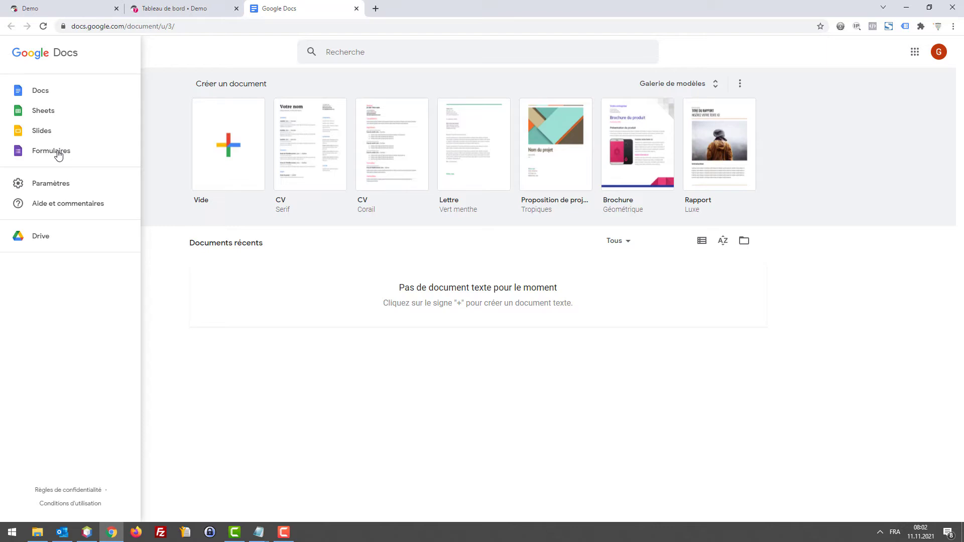
click(51, 151)
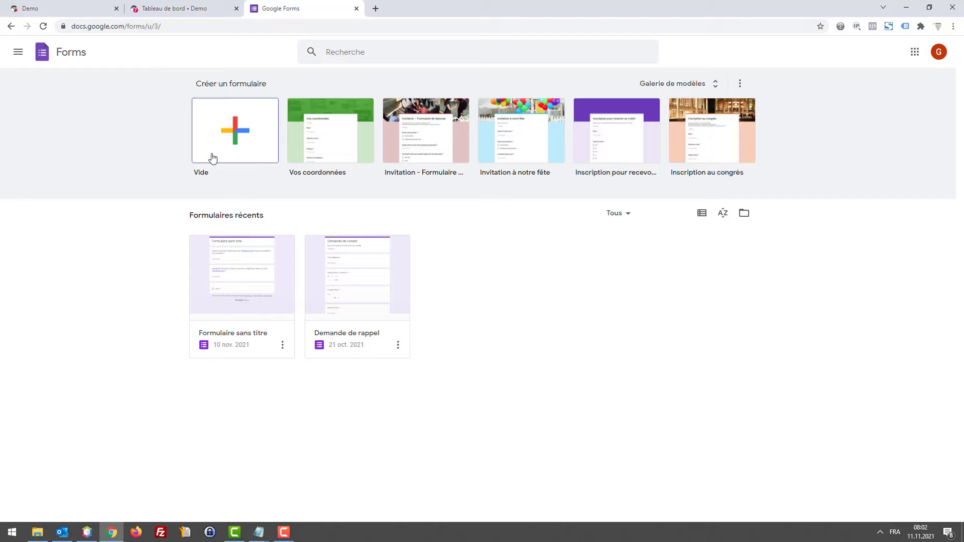
click(238, 132)
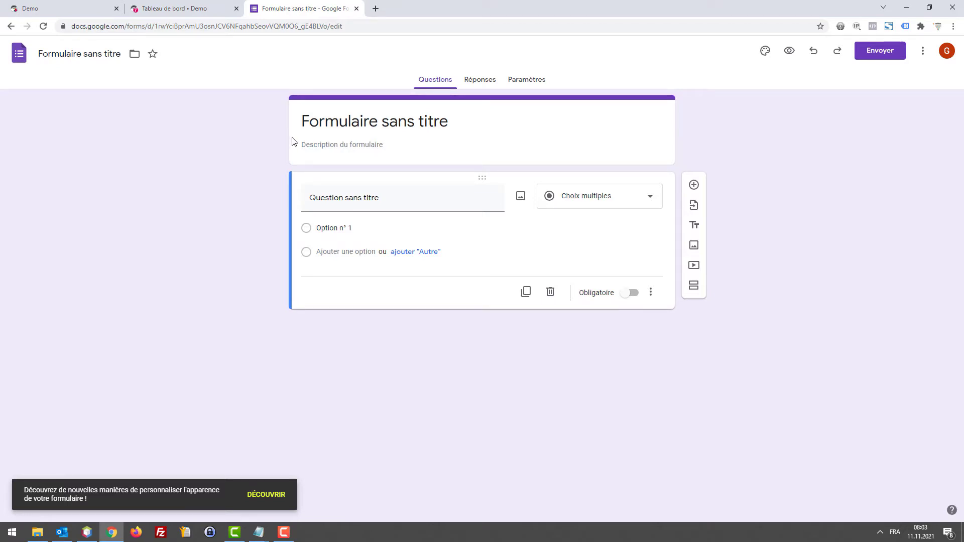
Switch to mail_type.txt in Notepad and highlight the "REPONDRE AUX 3 QUESTIONS" placeholder line
click(259, 532)
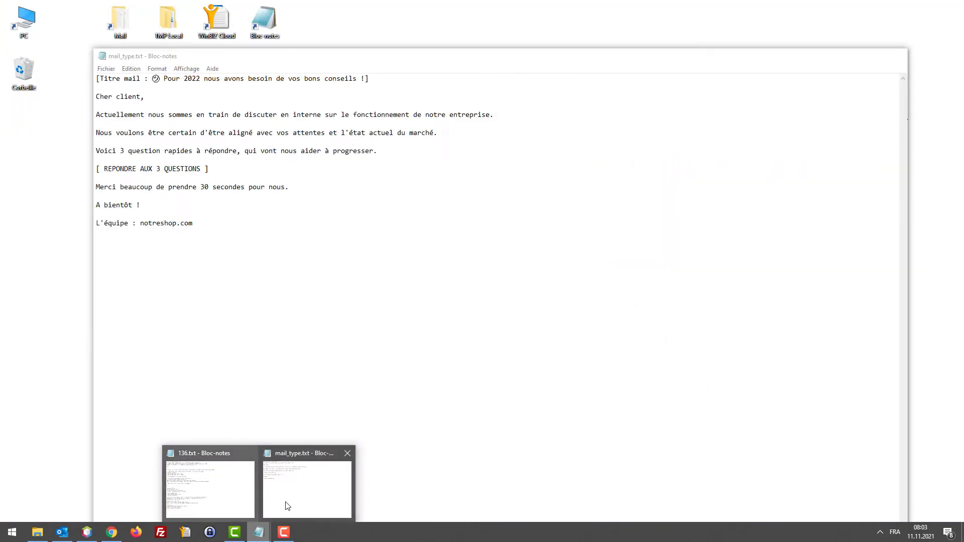
click(289, 507)
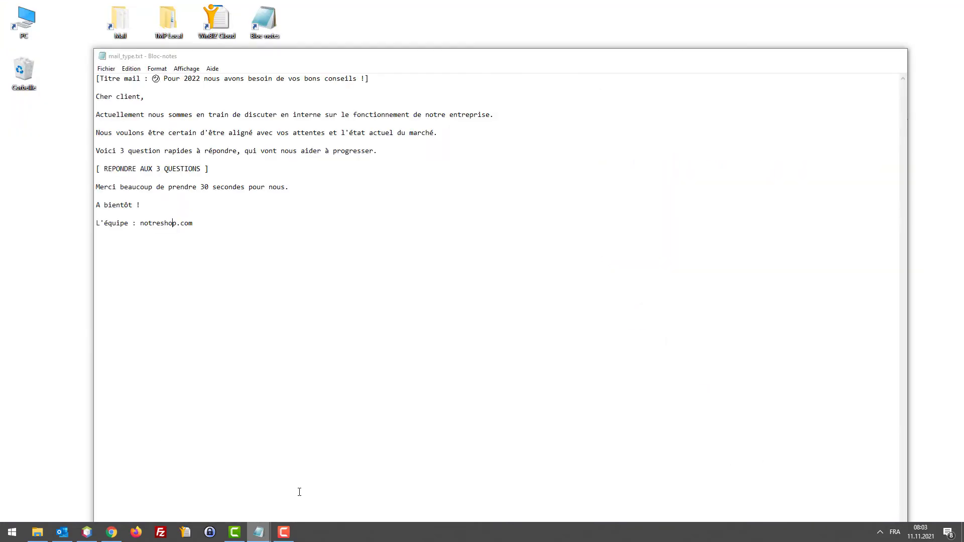
drag(221, 171, 116, 161)
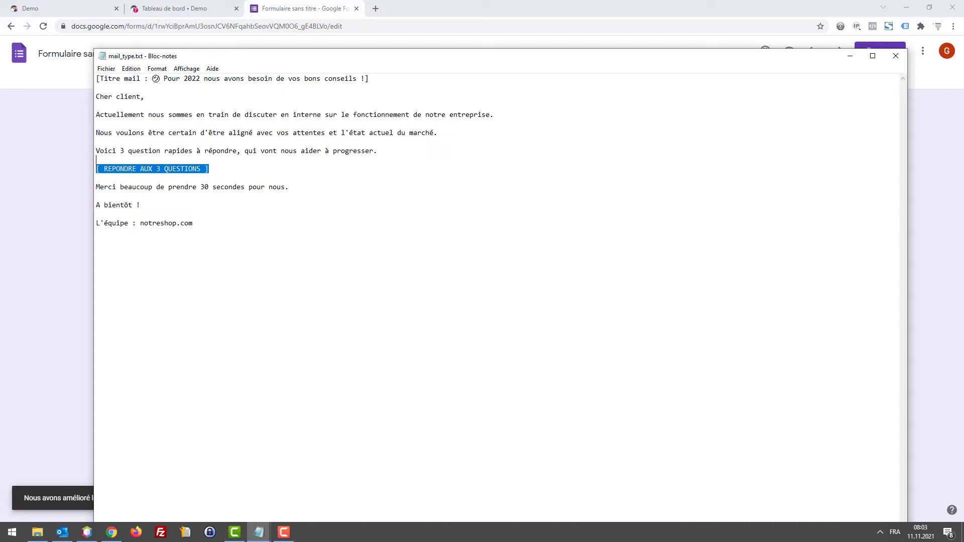
Return to the blank form in Chrome and set its title to "Enquête de satisfaction"
click(318, 5)
click(439, 127)
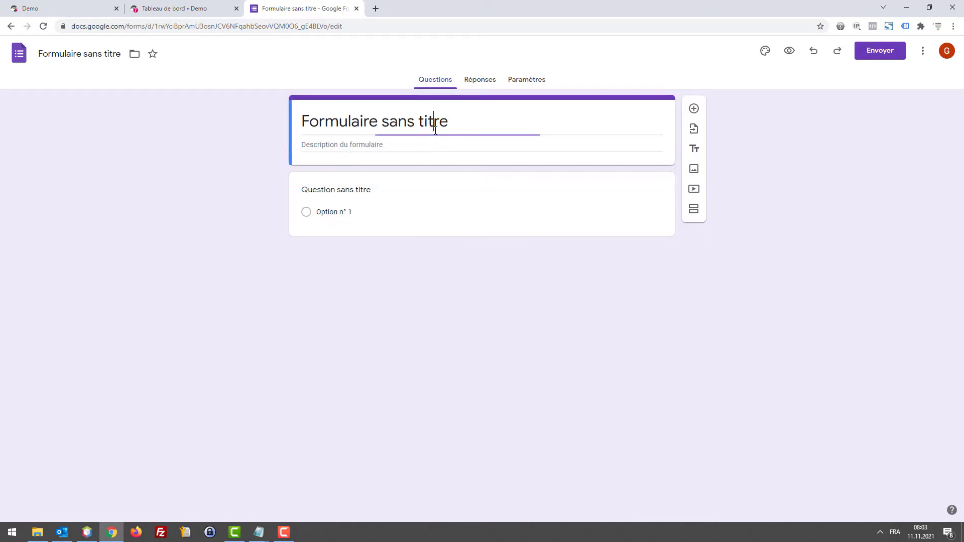
triple_click(439, 127)
text(E)
key(Tab)
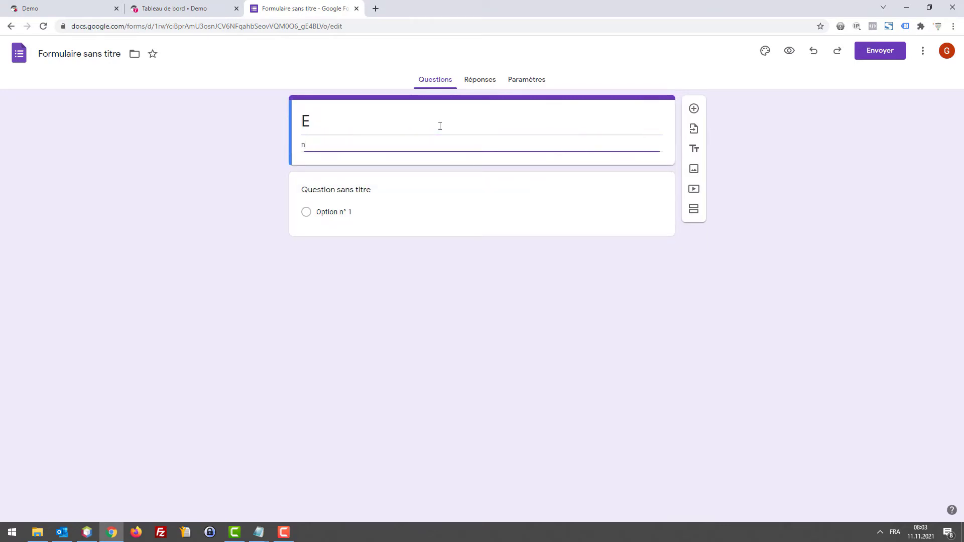
click(440, 123)
text(nq)
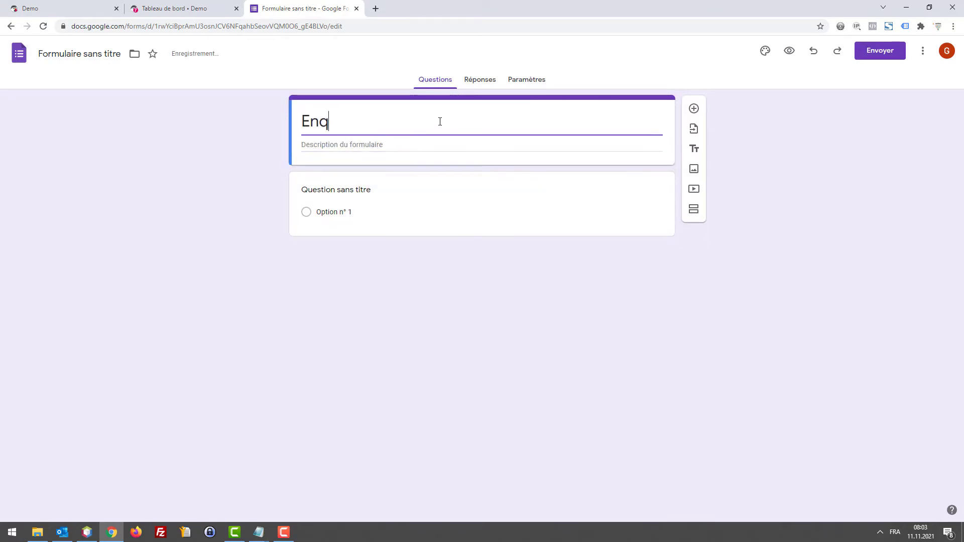
text(u^te)
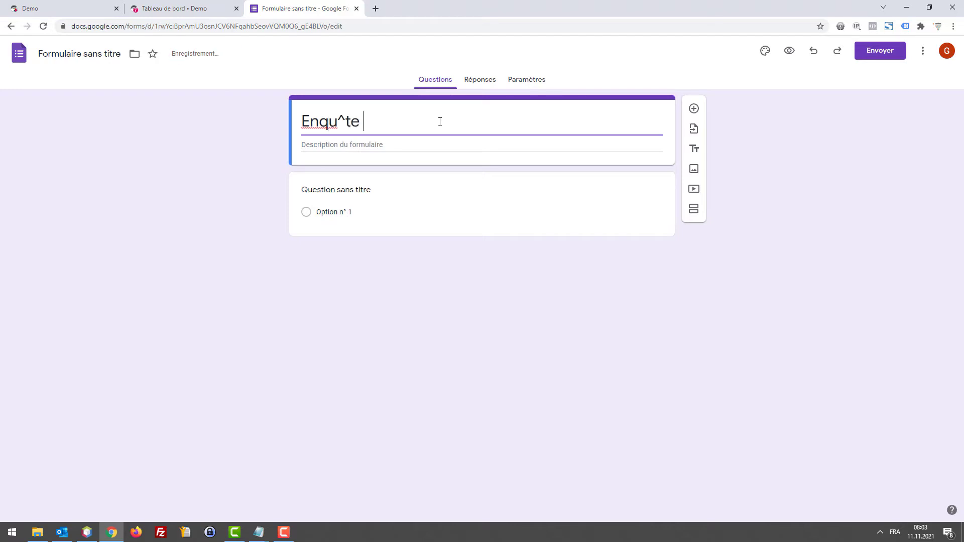
key(BackSpace)
key(BackSpace)
key(BackSpace)
text(ête de )
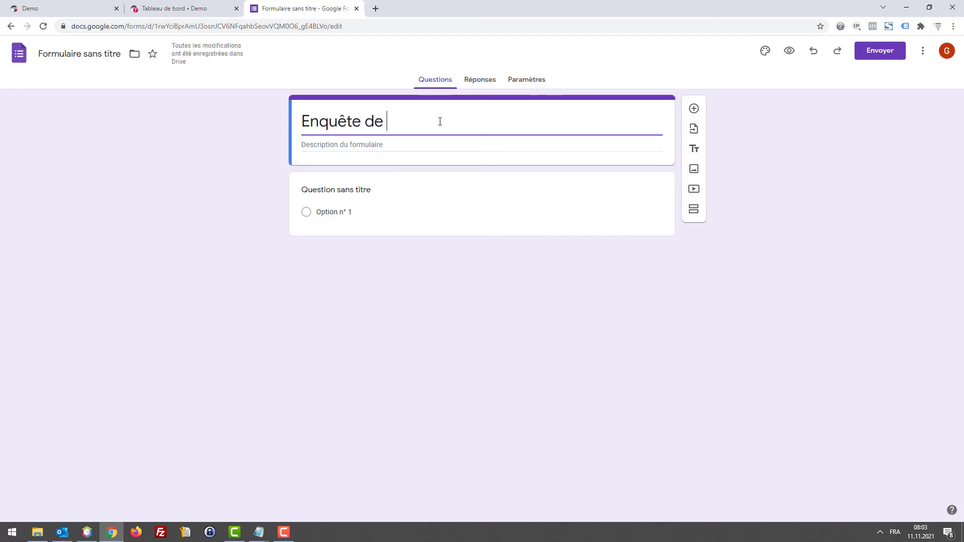
text(satisfaction)
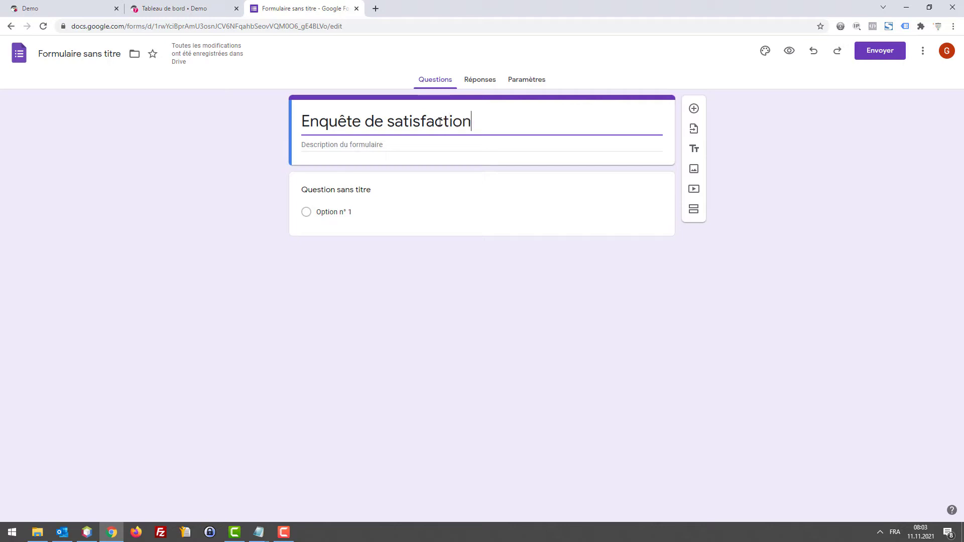
key(Tab)
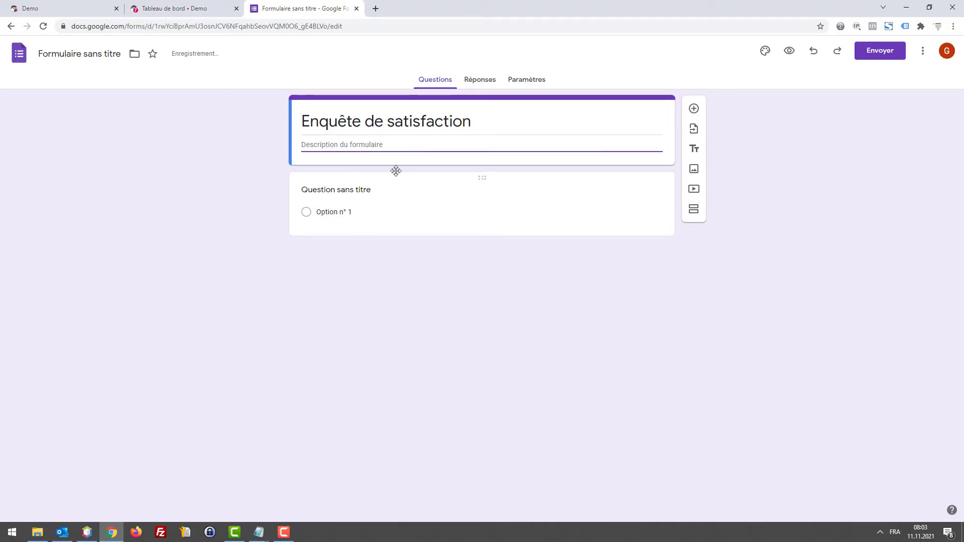
click(481, 125)
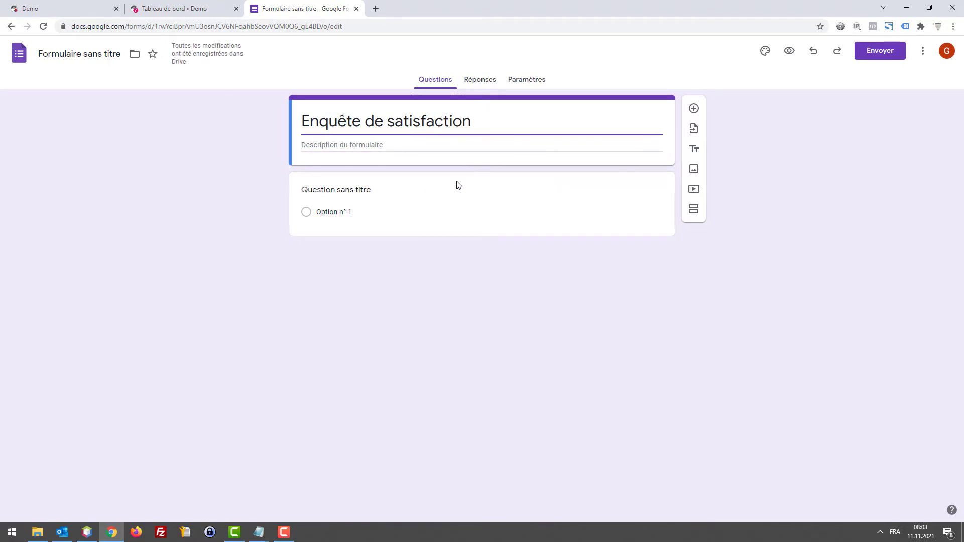
Add a Paragraphe question "Qu'est-ce que vous n'aimez pas chez "notreshop.com" et que vous souhaitez qu'on améliore ?" and delete the default untitled question
click(693, 110)
click(585, 202)
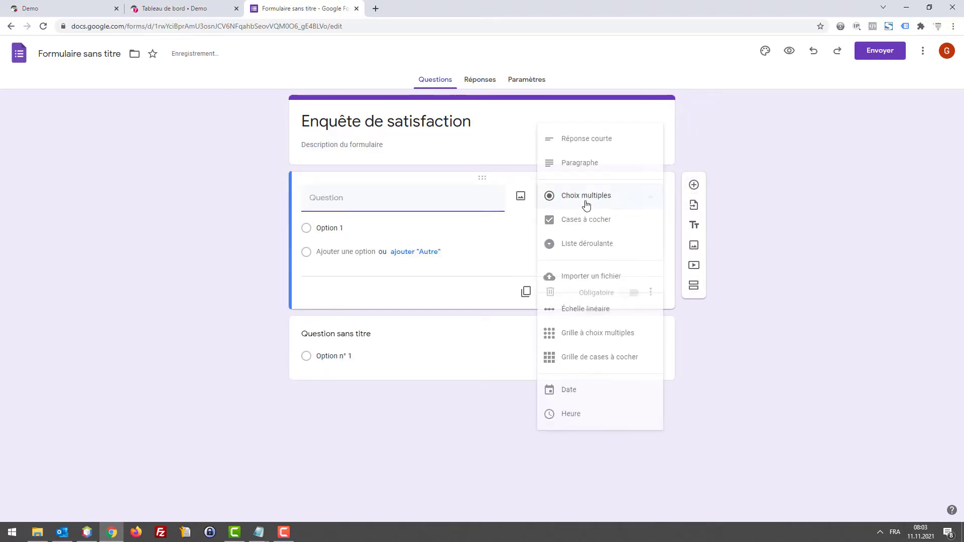
click(585, 164)
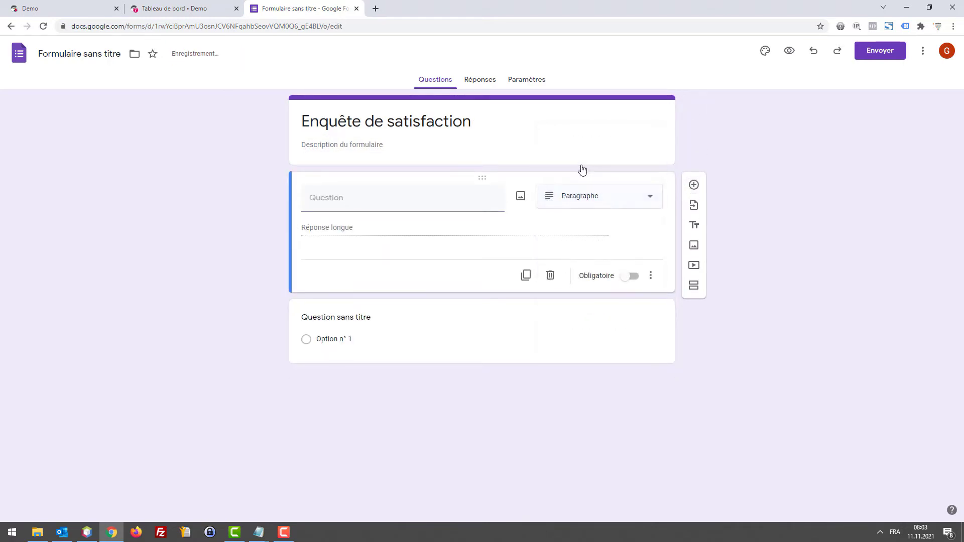
click(436, 206)
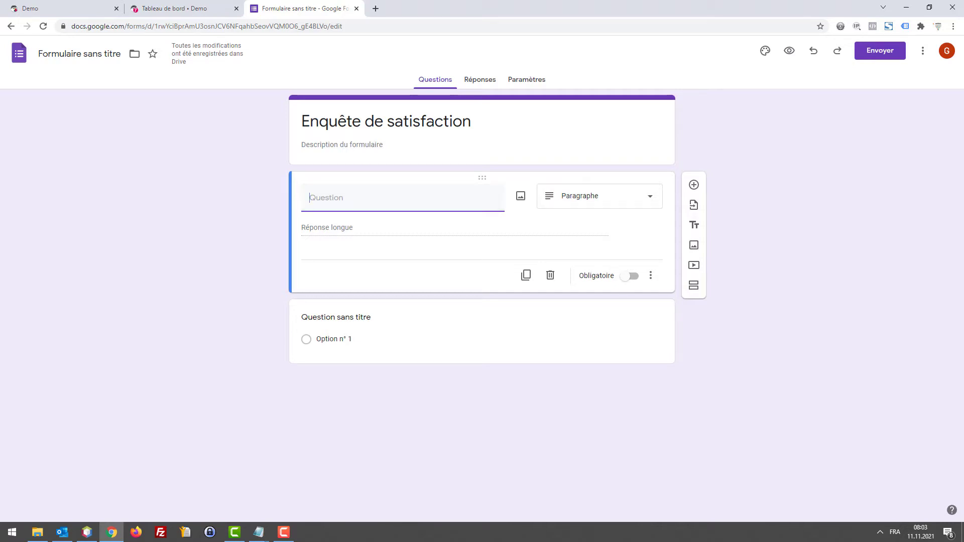
key(alt+Tab)
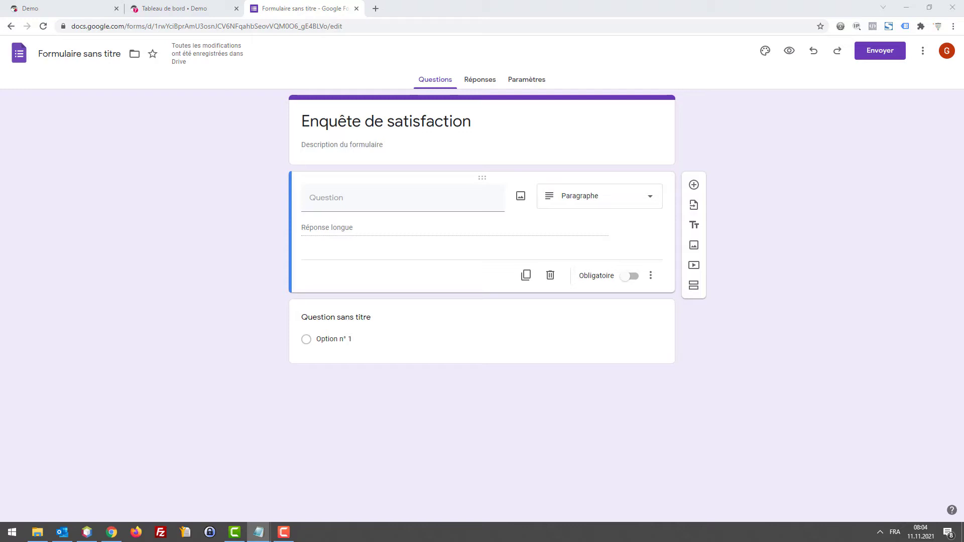
click(427, 200)
text(Qu'est-ce que vous n'aimez pas chez "notreshop.com" et que vous souhaitez qu'on améliore ?)
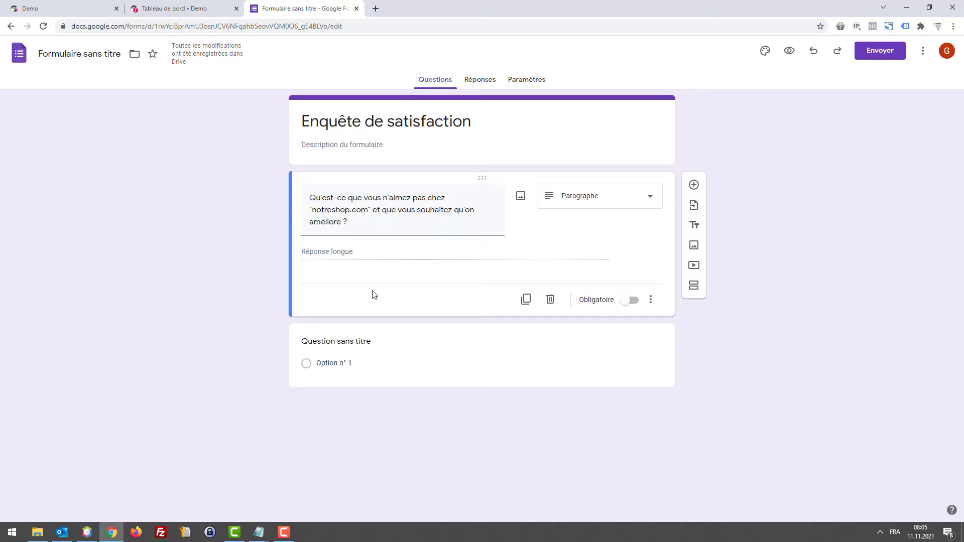
click(630, 335)
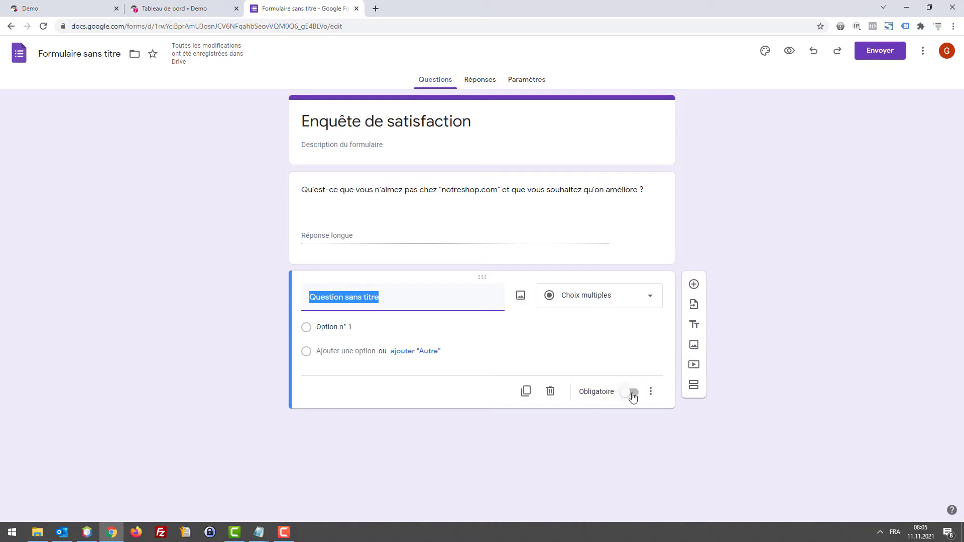
click(551, 392)
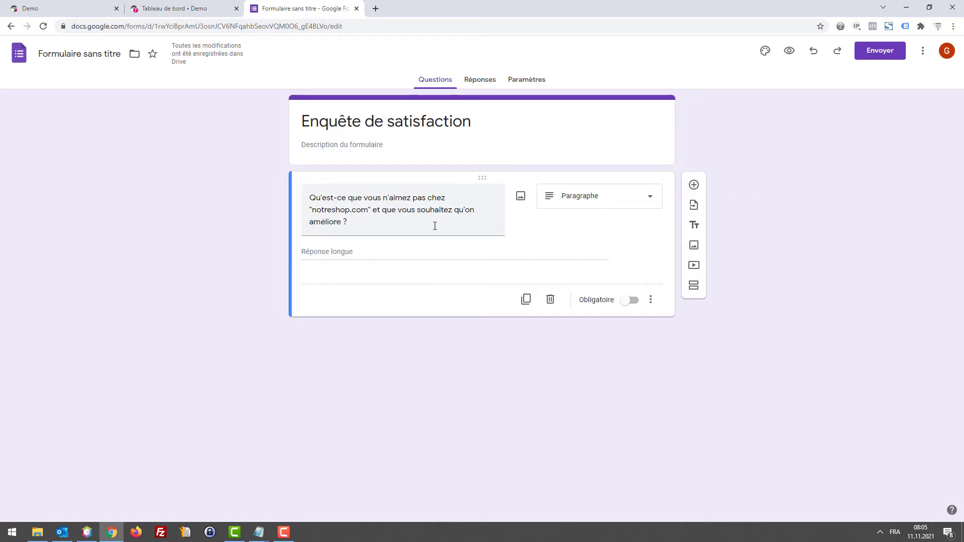
Add a second Paragraphe question: "Quel genre de contenu aimeriez-vous lire ou regarder en vidéo sur notre "notreshop.com" ?"
click(694, 184)
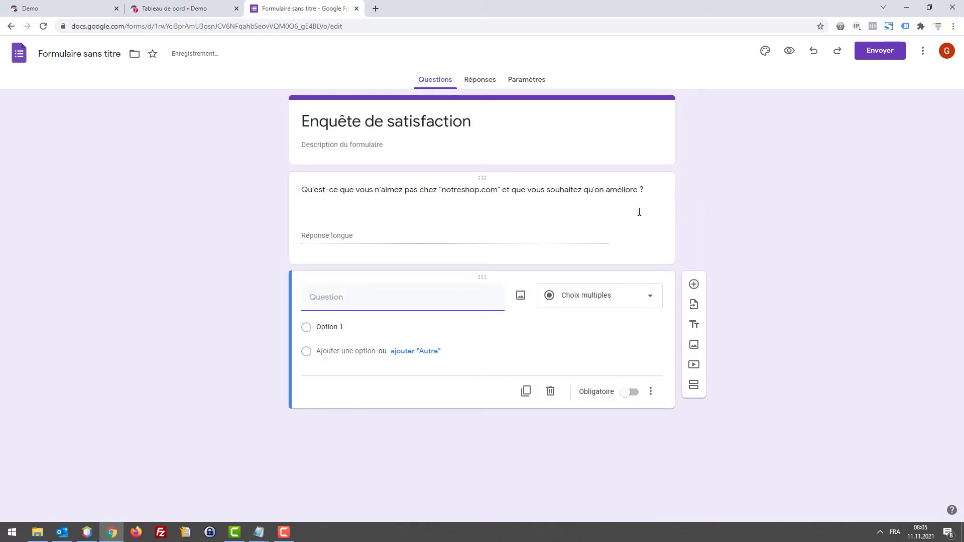
click(609, 299)
click(595, 232)
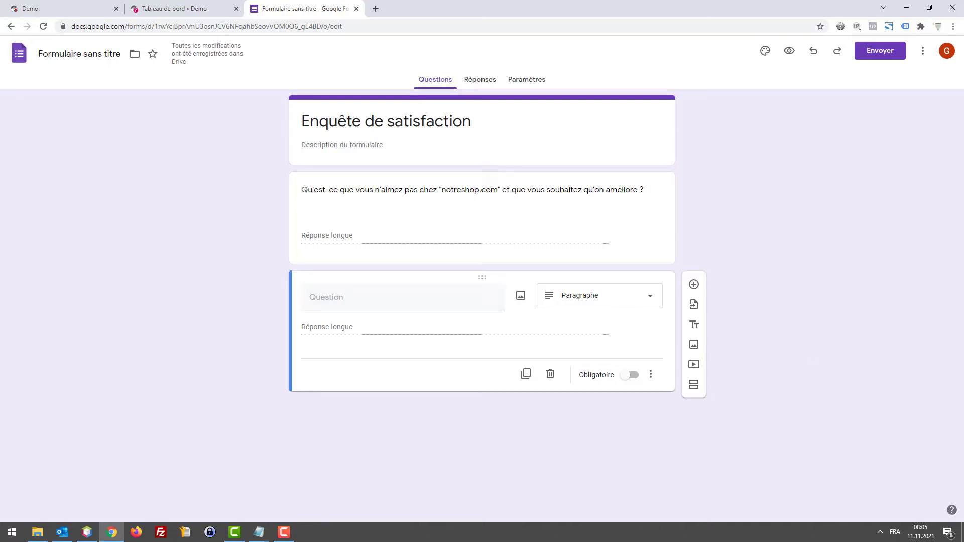
key(alt+Tab)
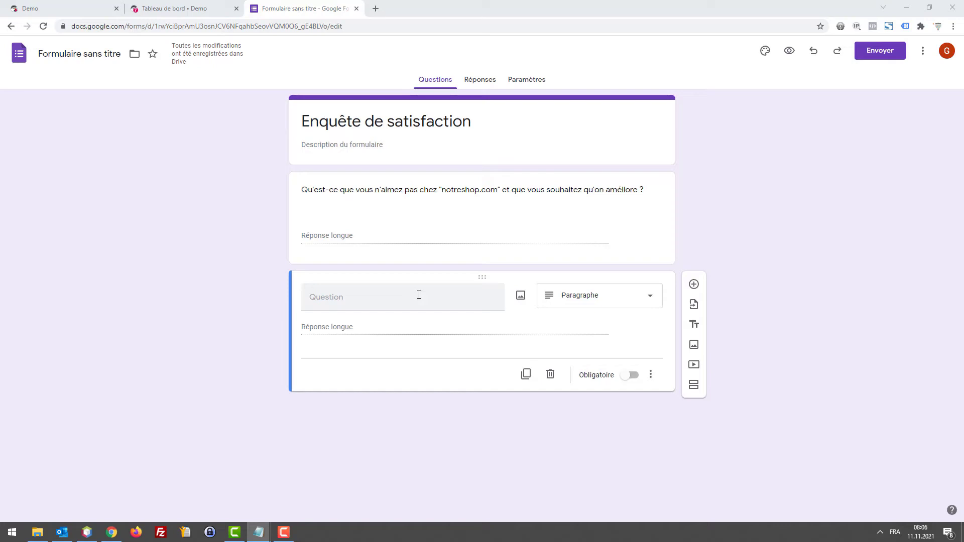
click(419, 295)
text(Quel genre de contenu aimeriez-vous lire ou regarder en vidéo sur notre "notreshop.com" ?)
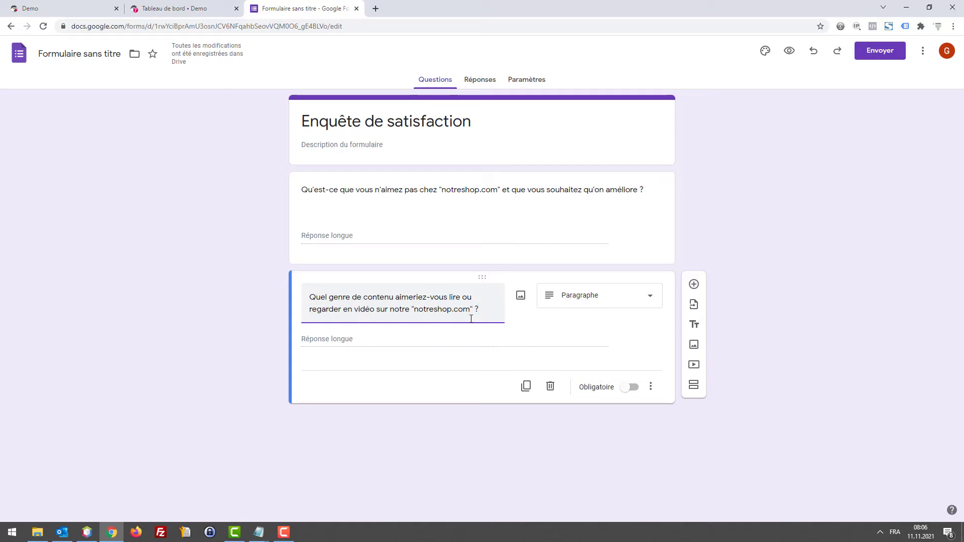
key(Tab)
click(506, 335)
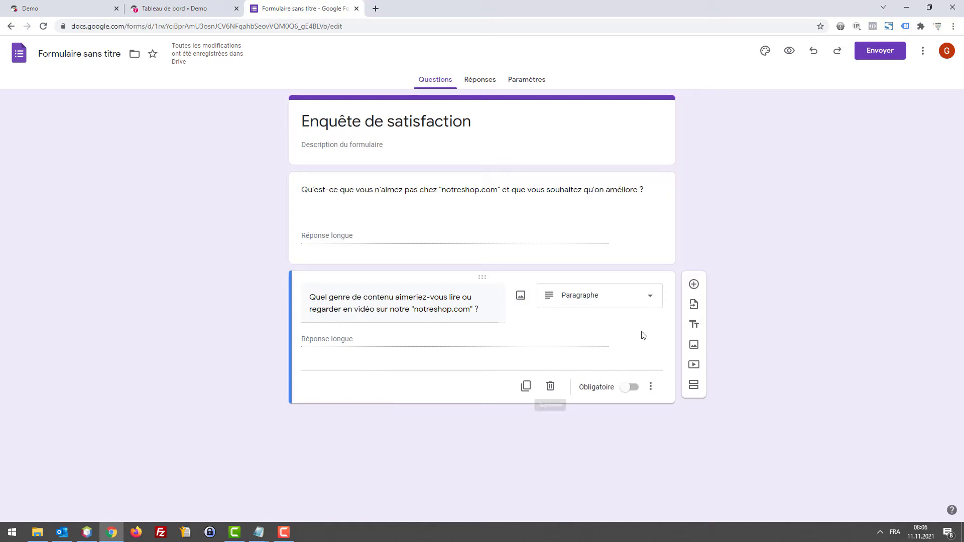
Add a third question "Qu'appréciez-vous chez la concurrence ?" with the Paragraphe answer type
click(693, 285)
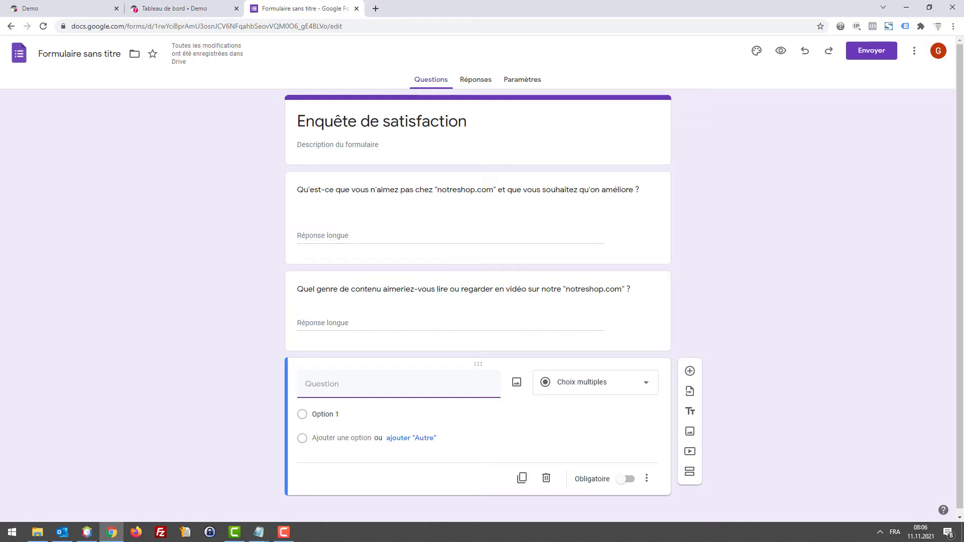
key(alt+Tab)
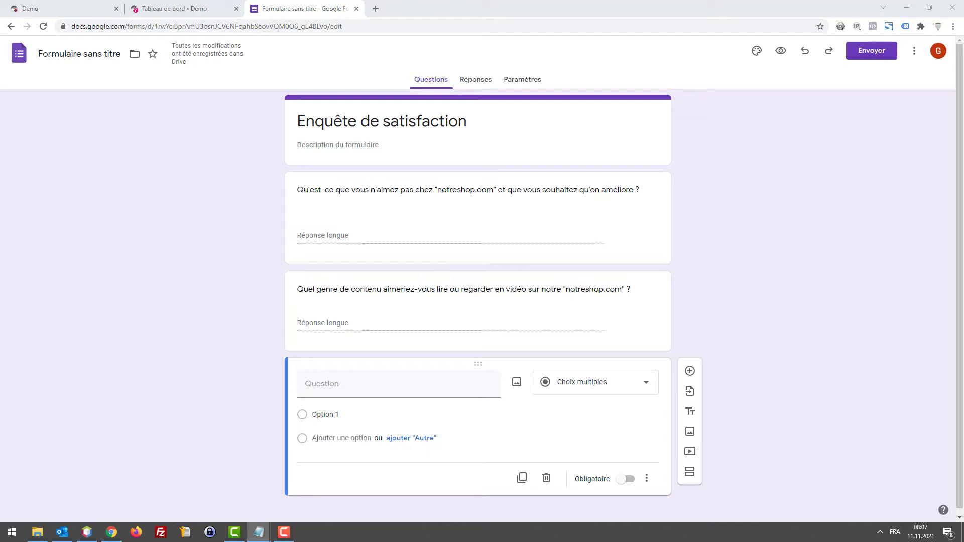
click(324, 385)
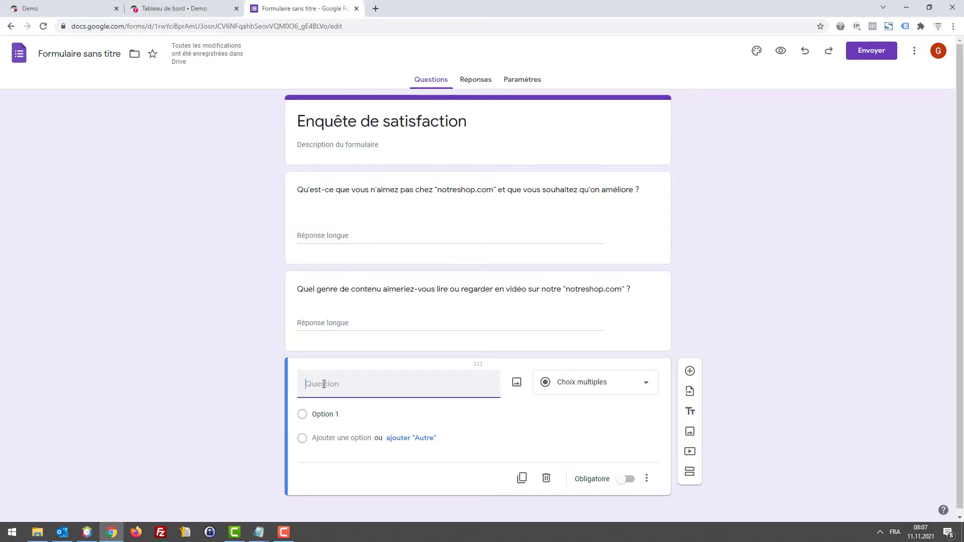
text(Qu'appréciez-vous chez la concurrence ?)
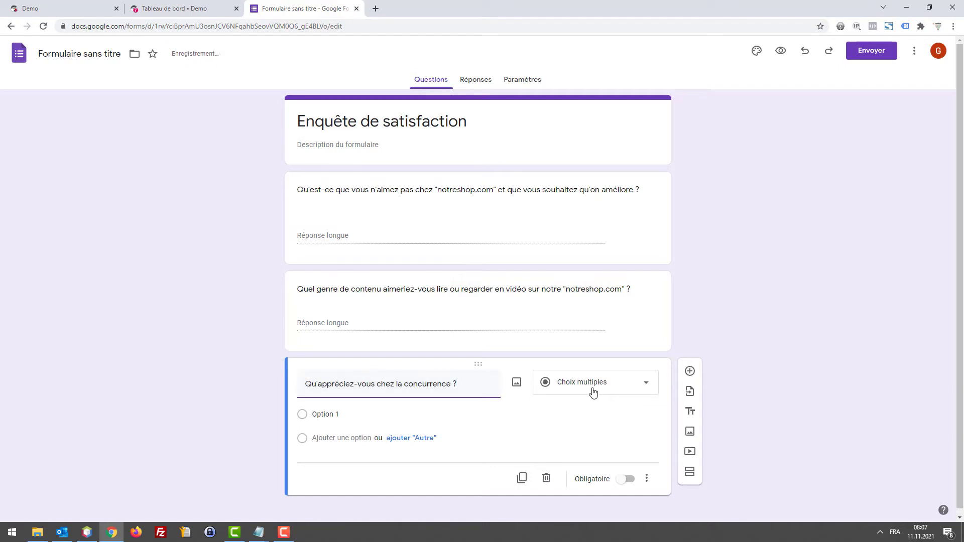
click(593, 392)
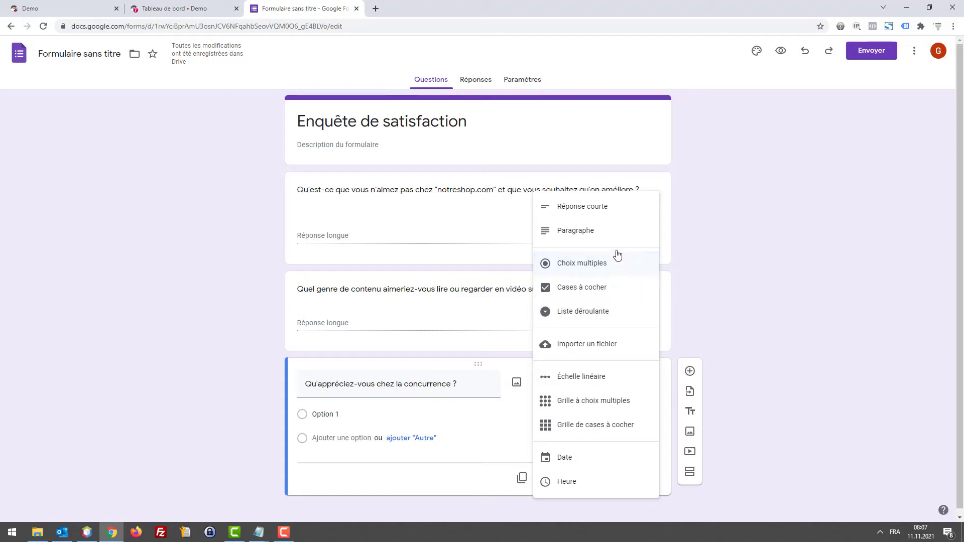
click(614, 230)
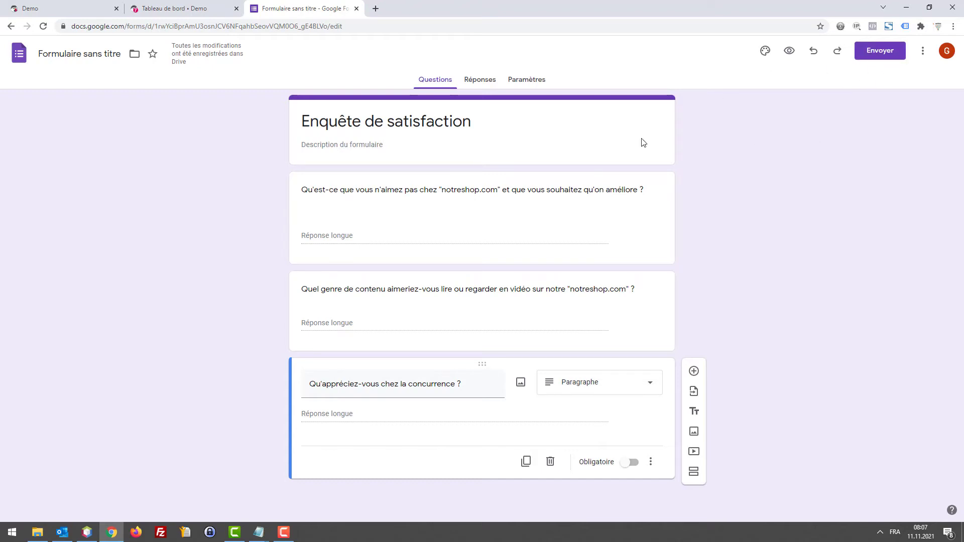
Examine the form's responses page and the available options for handling responses
click(474, 83)
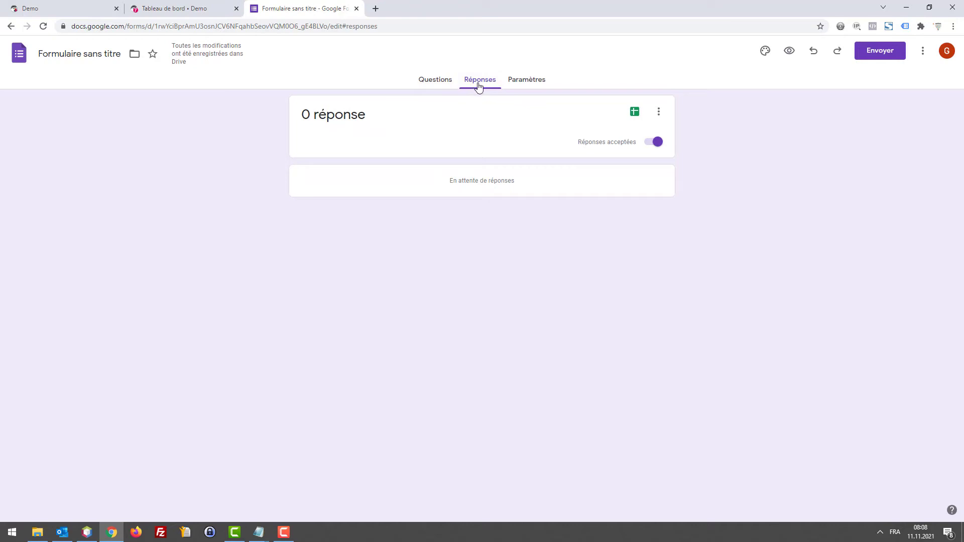
click(658, 111)
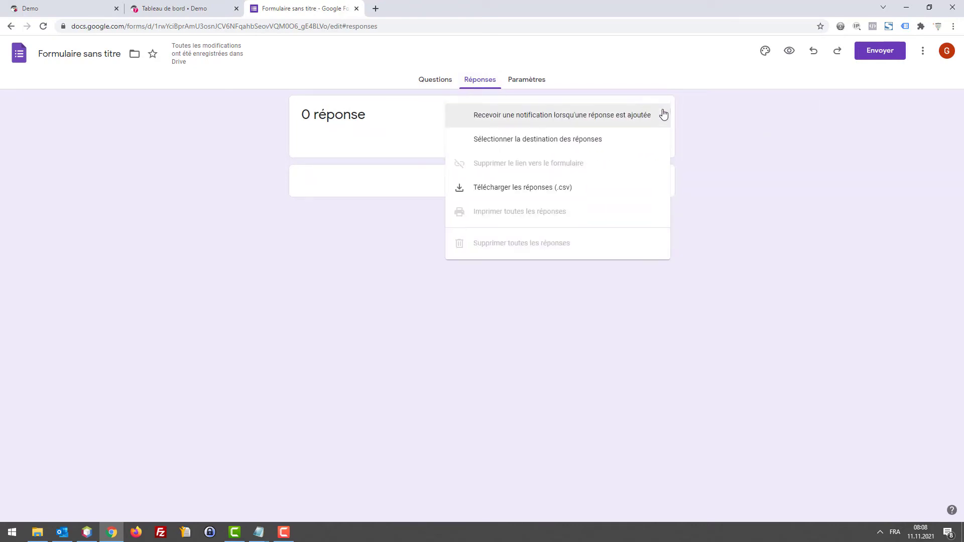
click(755, 132)
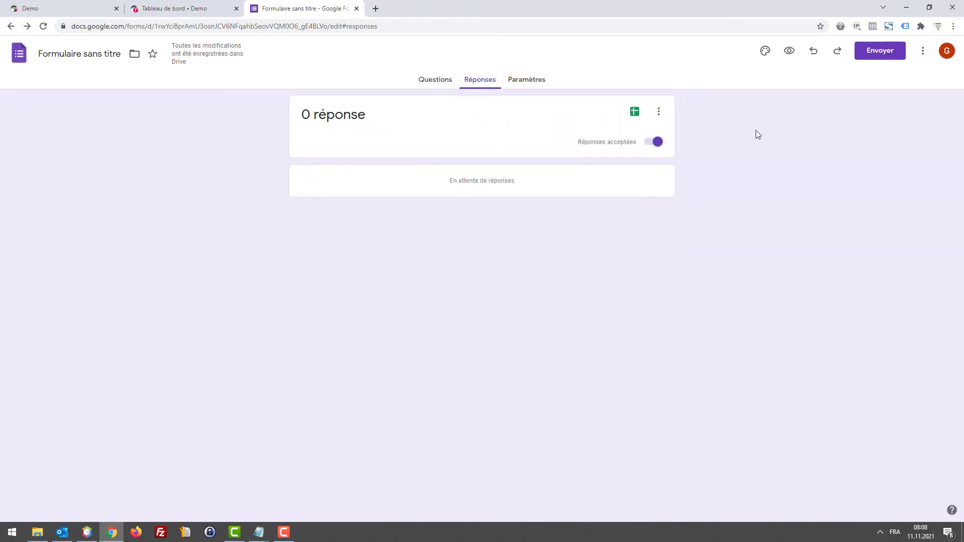
Set the form's confirmation message to "Merci d'avoir répondu à cette enquête ;)" in the presentation settings and save it
click(525, 82)
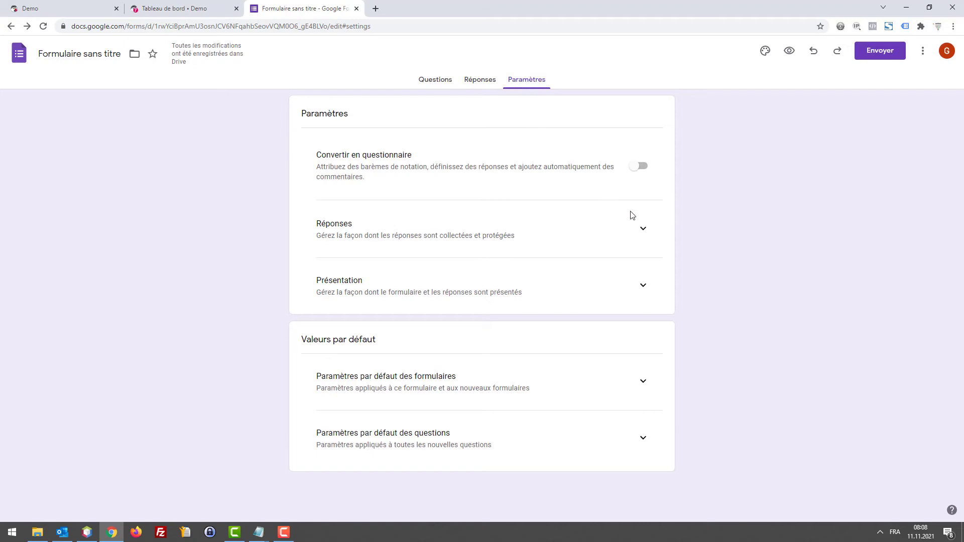
click(642, 228)
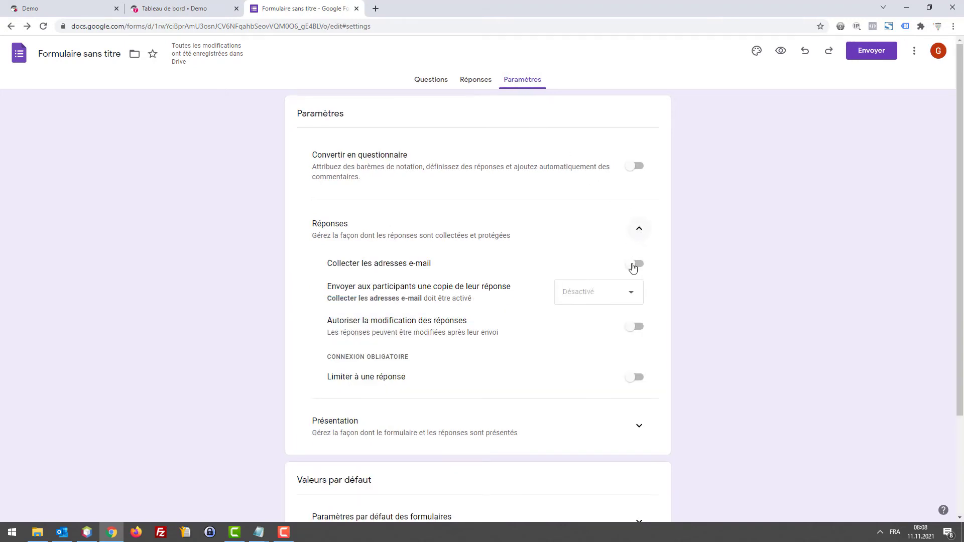
click(638, 425)
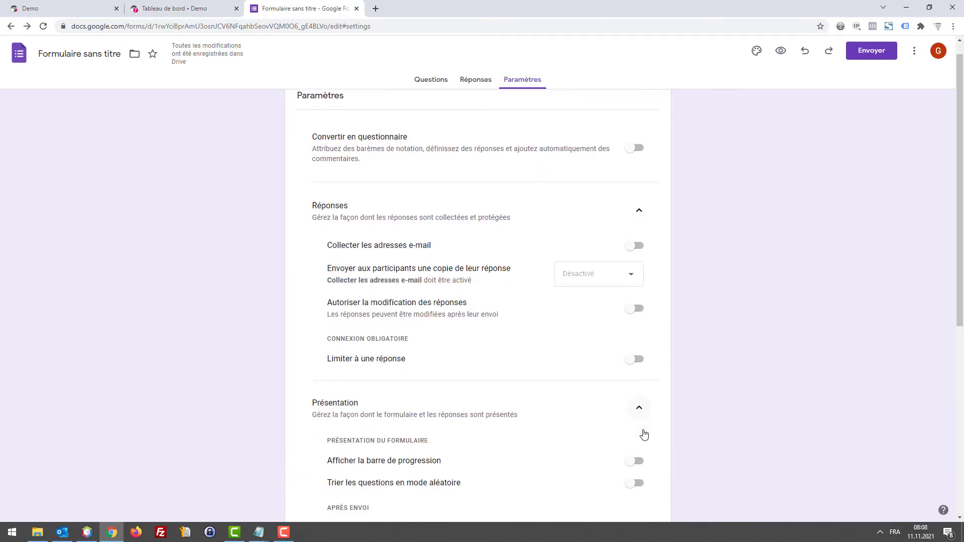
scroll(644, 435, down, 3)
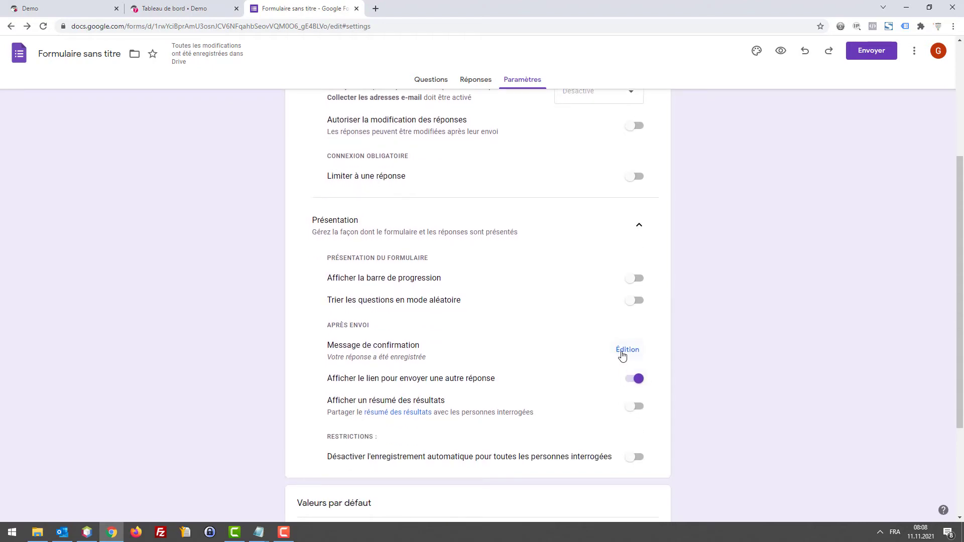
click(623, 352)
click(510, 354)
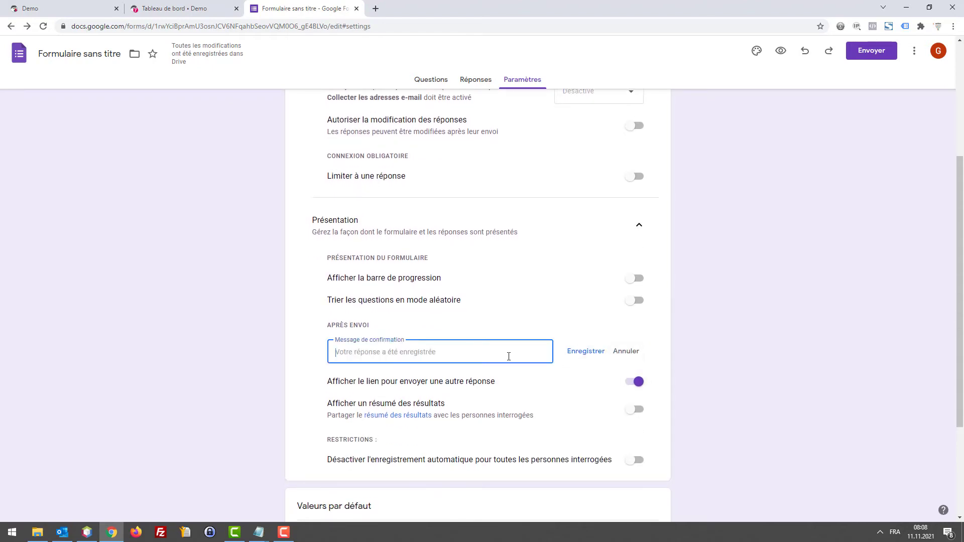
text(Merci)
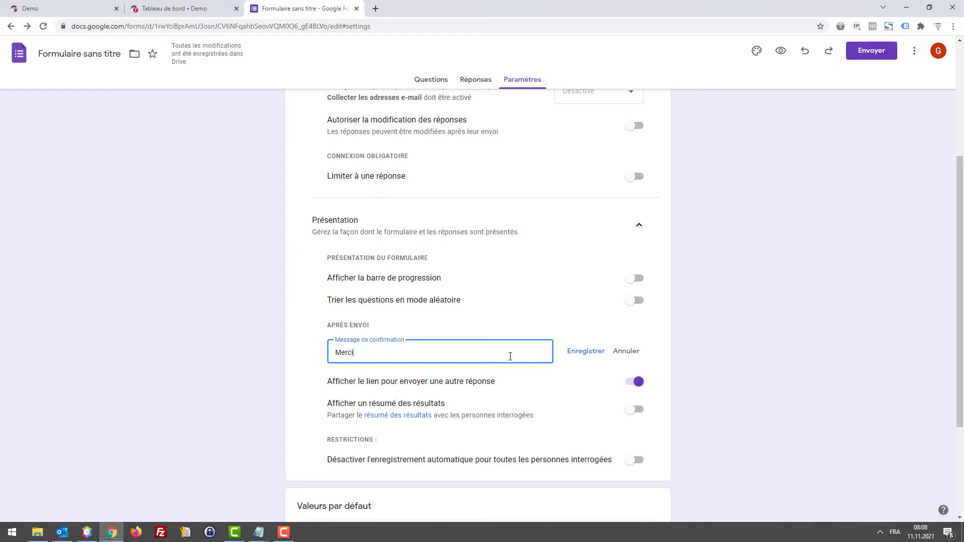
text( d'avoir répondu à cette enqujête)
click(594, 356)
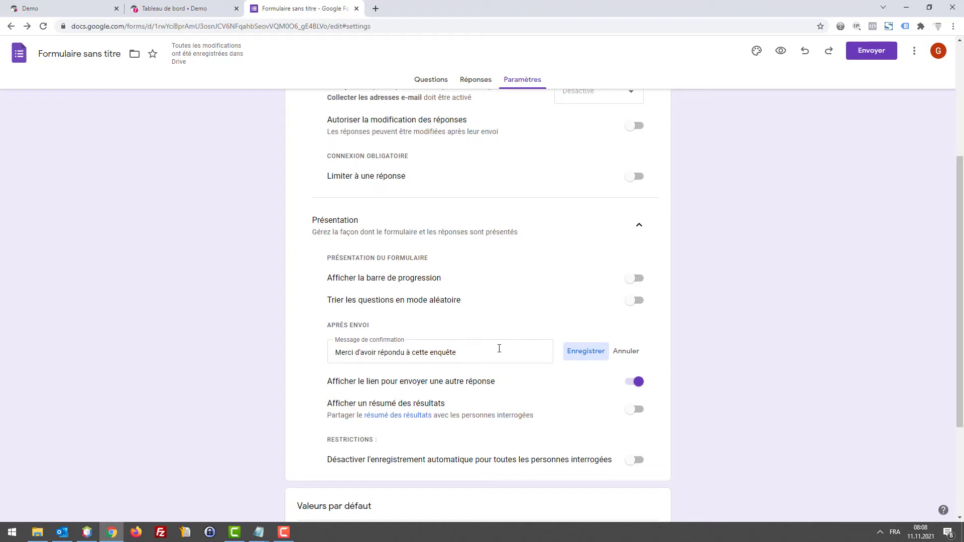
click(457, 348)
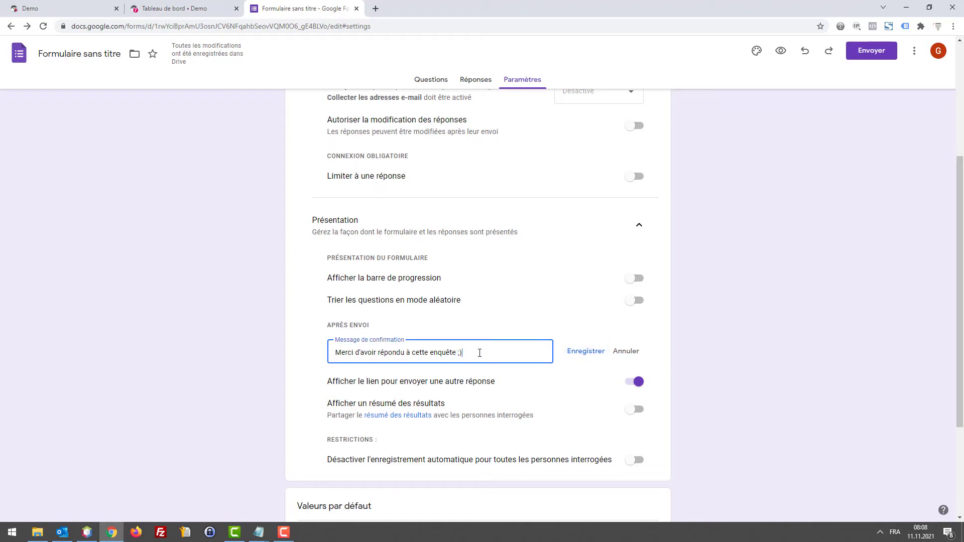
click(569, 353)
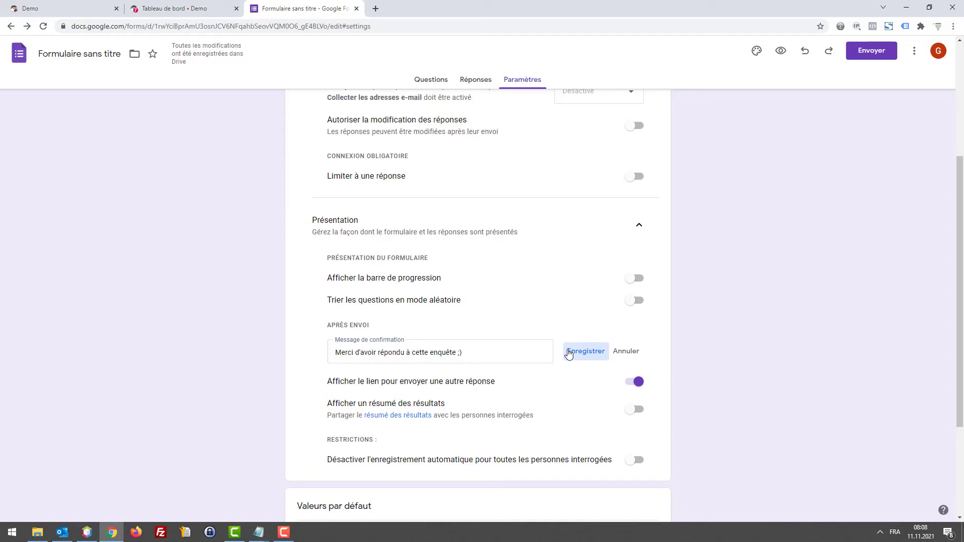
Preview the survey as respondents see it, then close the preview
scroll(736, 355, up, 4)
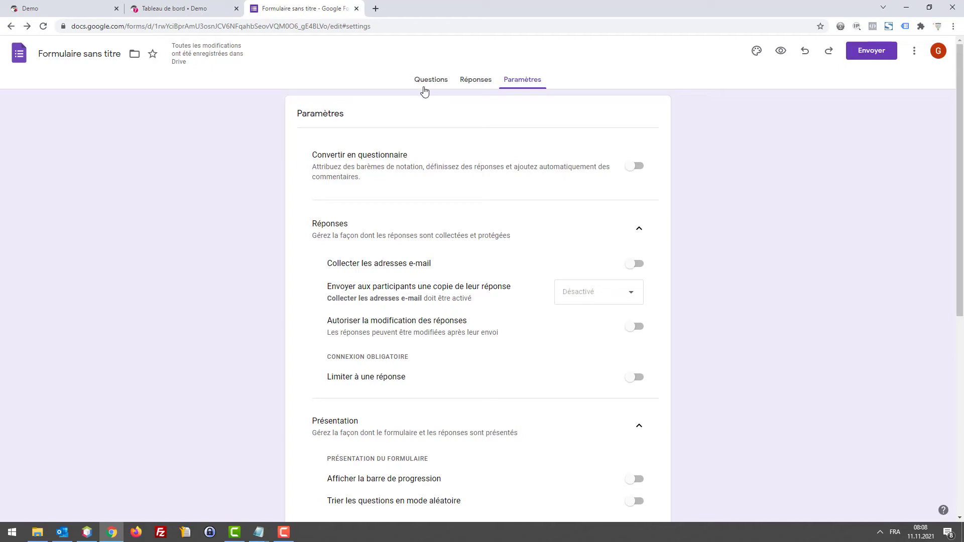
click(781, 52)
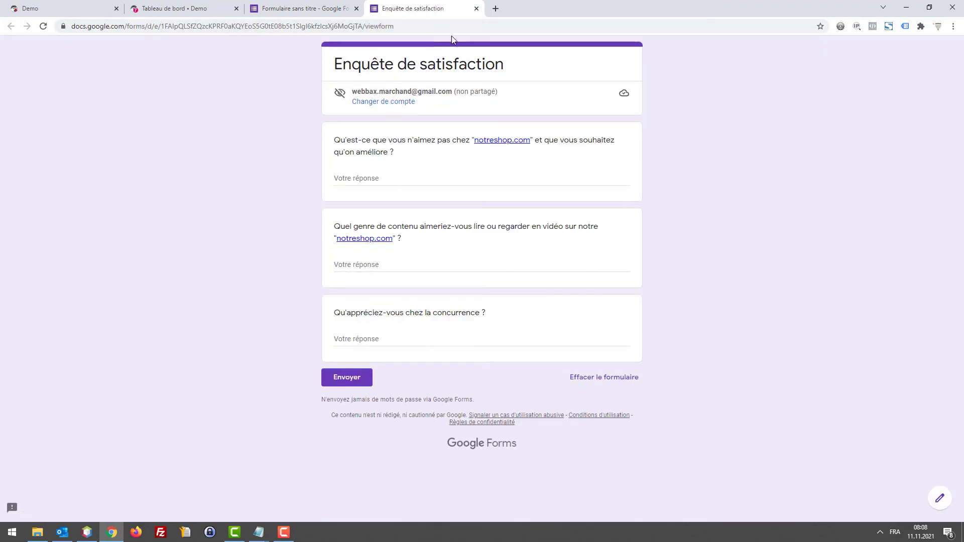
click(476, 9)
Generate a pre-fill link for the survey, leaving all three answers empty
click(914, 53)
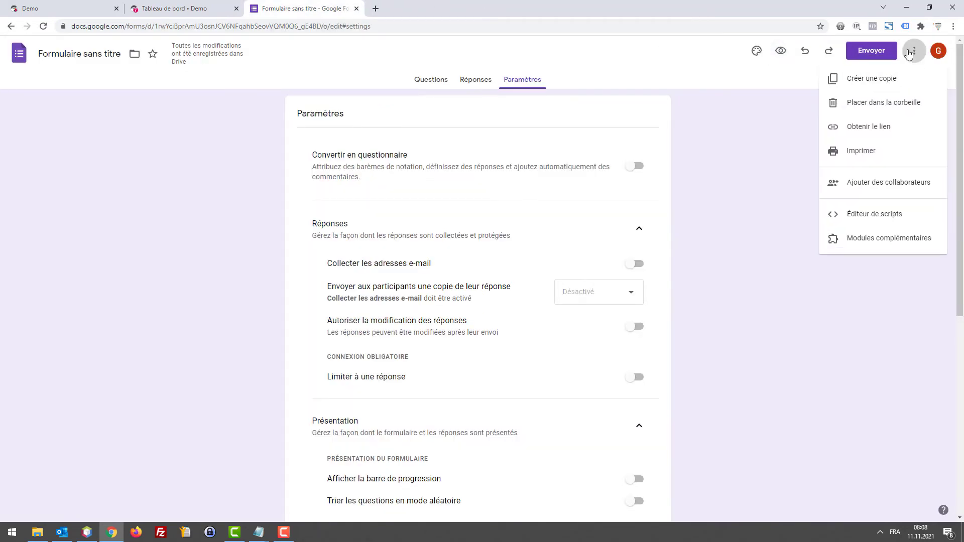
click(852, 128)
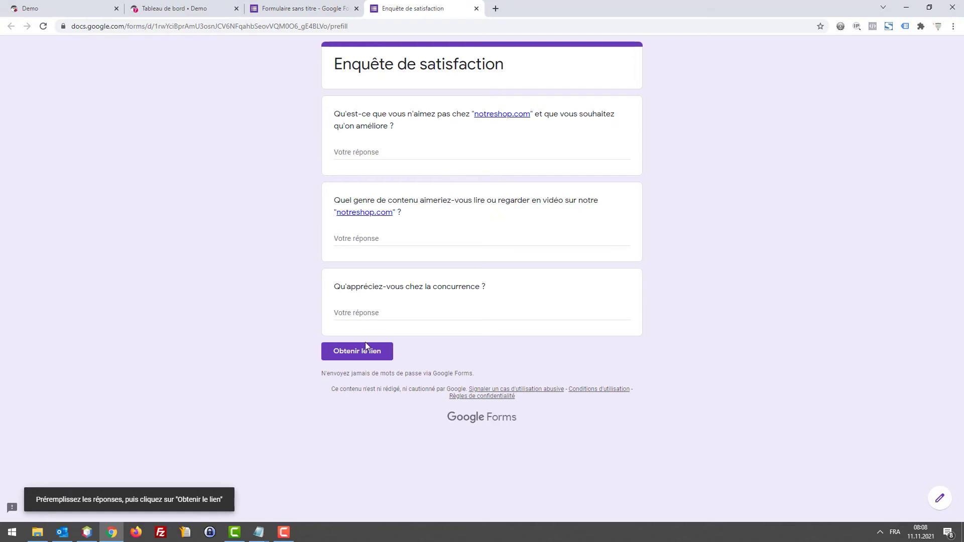
click(367, 352)
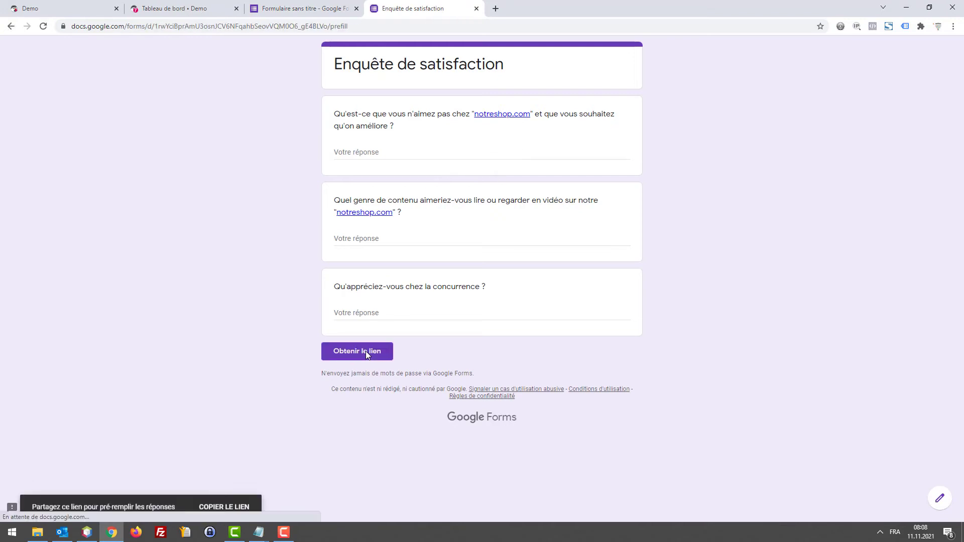
Close the pre-fill page and request the form's link again from the form editor
click(374, 21)
key(ctrl+w)
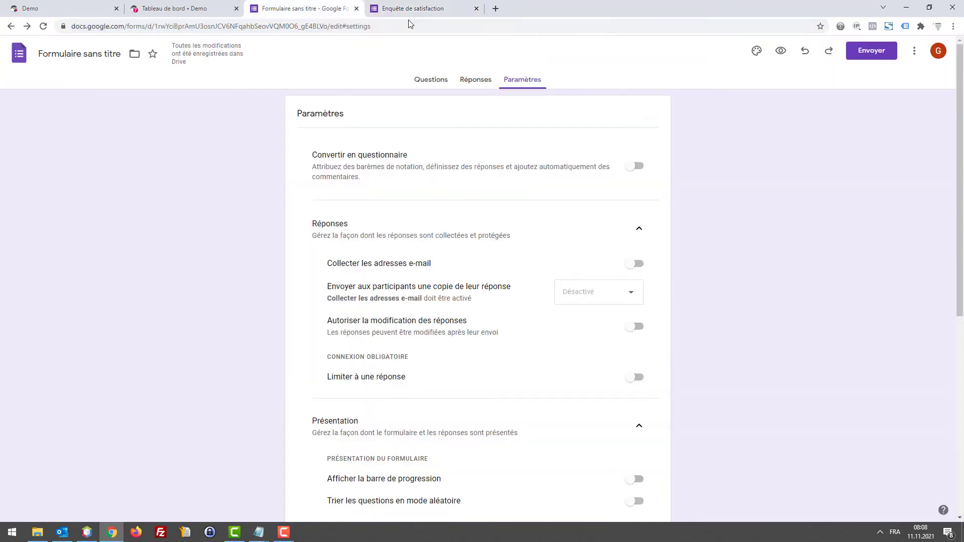
click(915, 51)
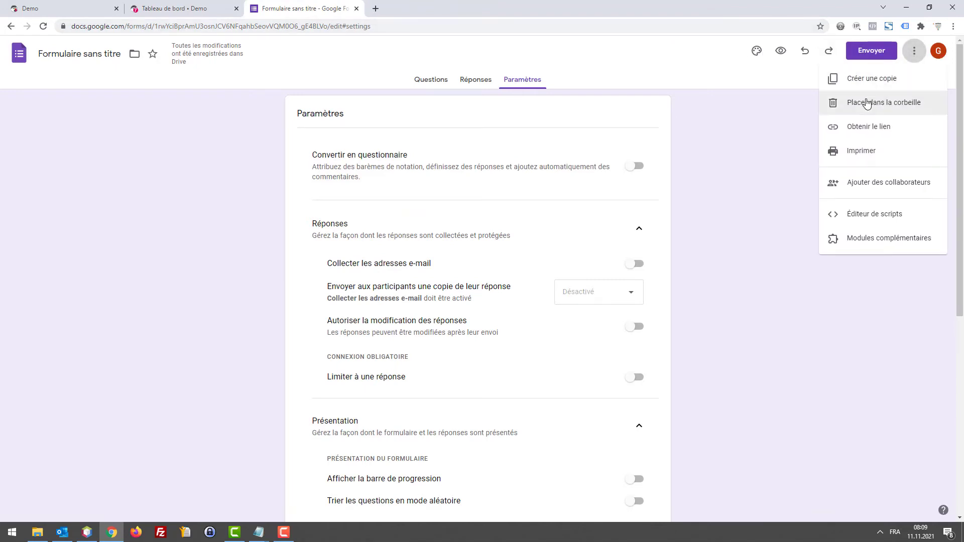
click(865, 127)
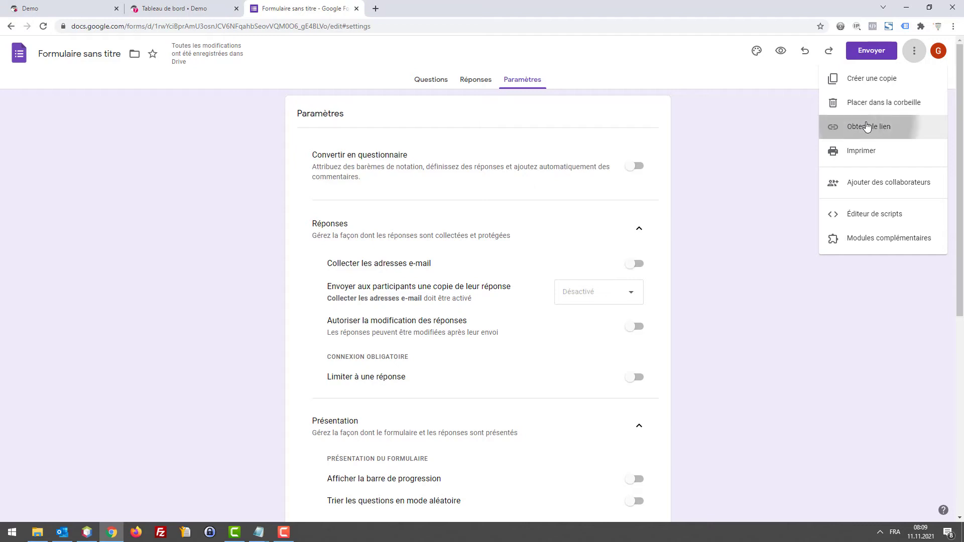
Try to open the copied pre-fill page address in a private browsing window, then close that window
click(417, 24)
key(ctrl+c)
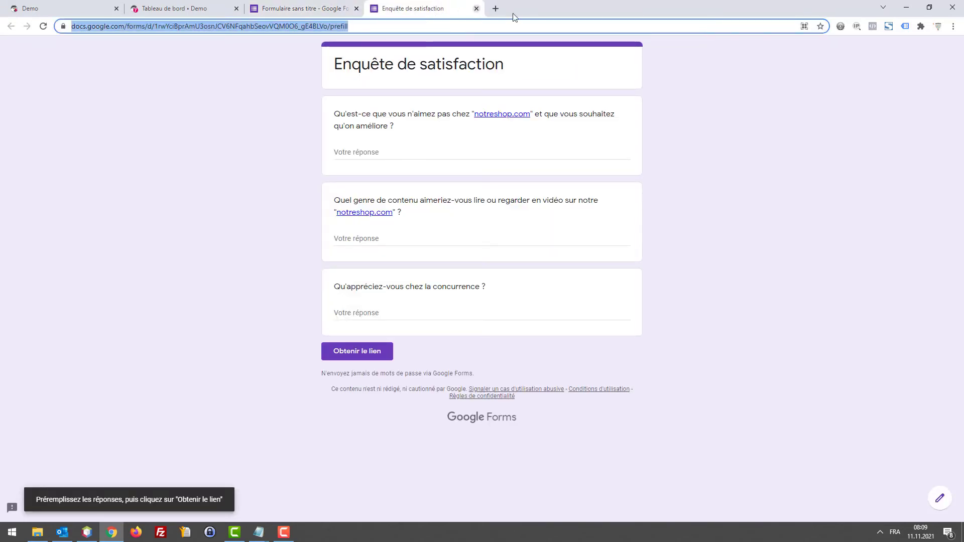
click(953, 26)
click(903, 64)
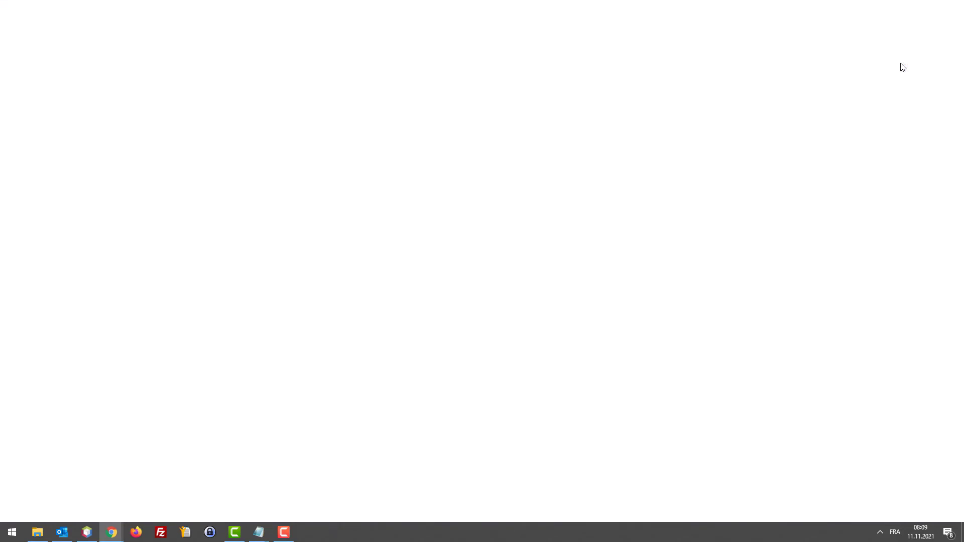
key(ctrl+v)
key(Return)
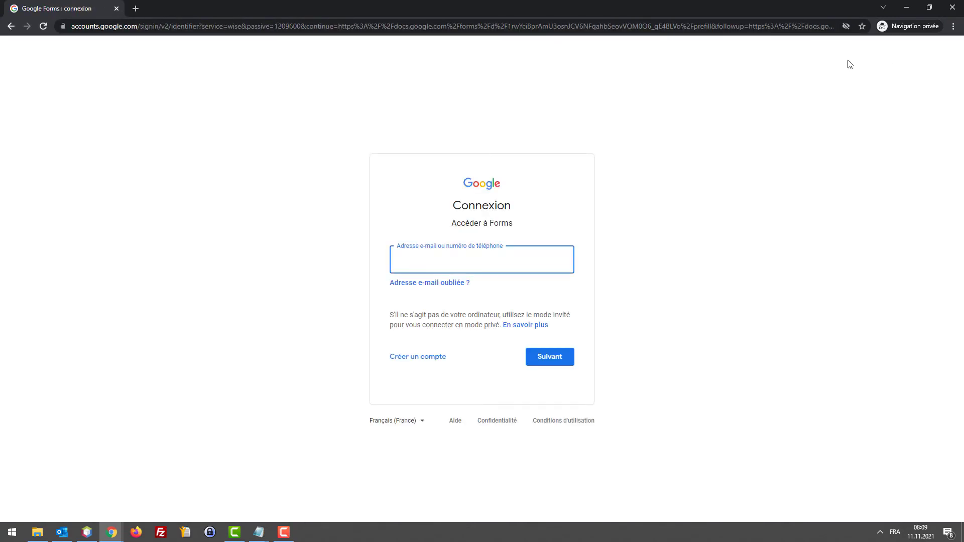
key(ctrl+w)
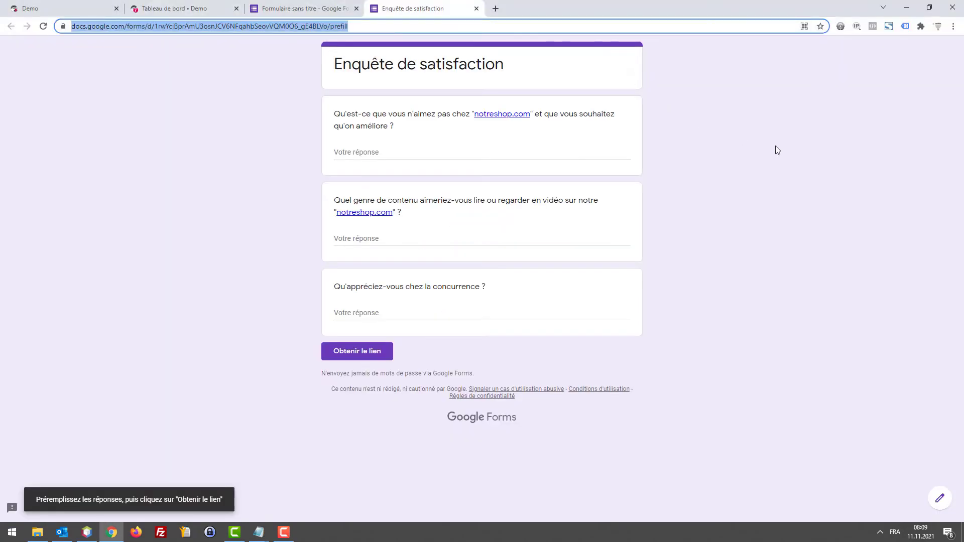
Return to the form's questions and look at the options for sending it by e-mail or link
click(301, 8)
scroll(708, 236, down, 6)
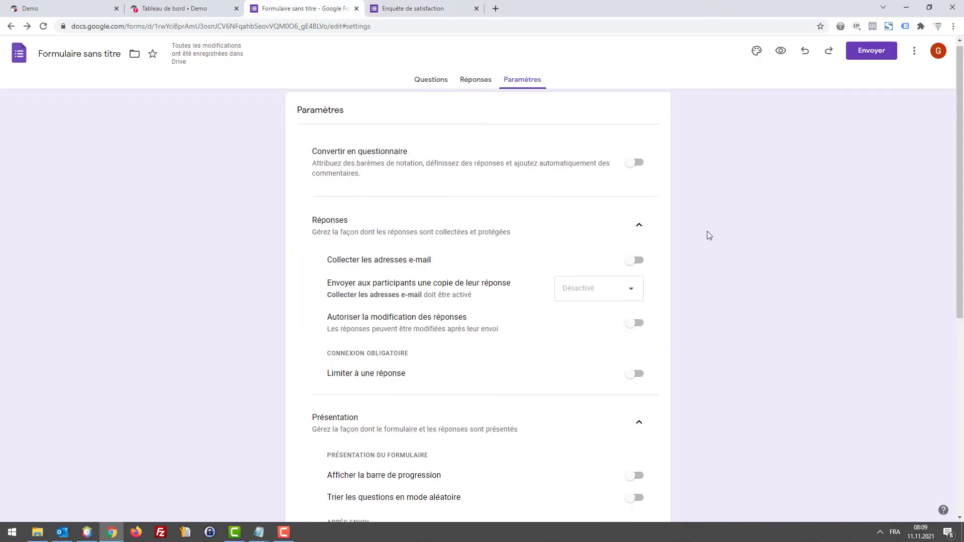
scroll(710, 230, up, 6)
click(441, 79)
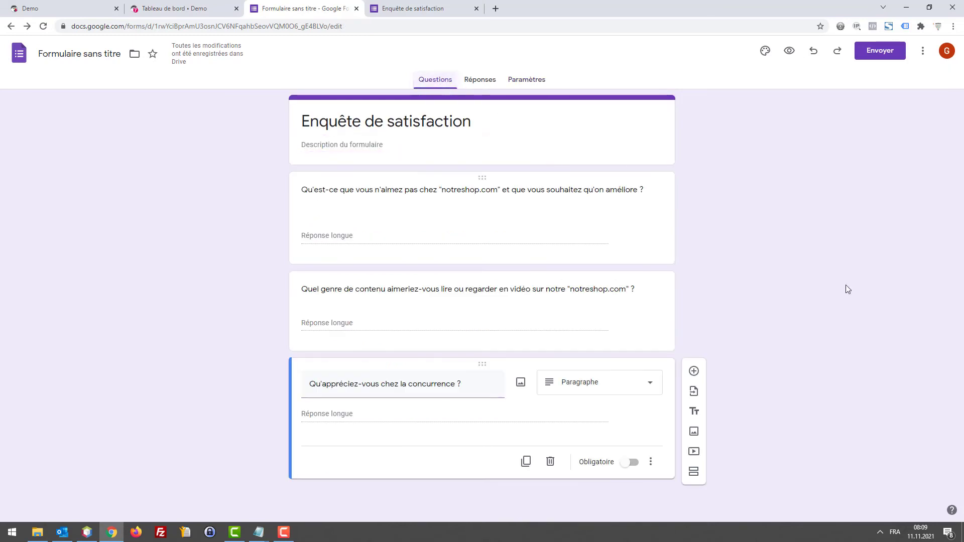
key(F10)
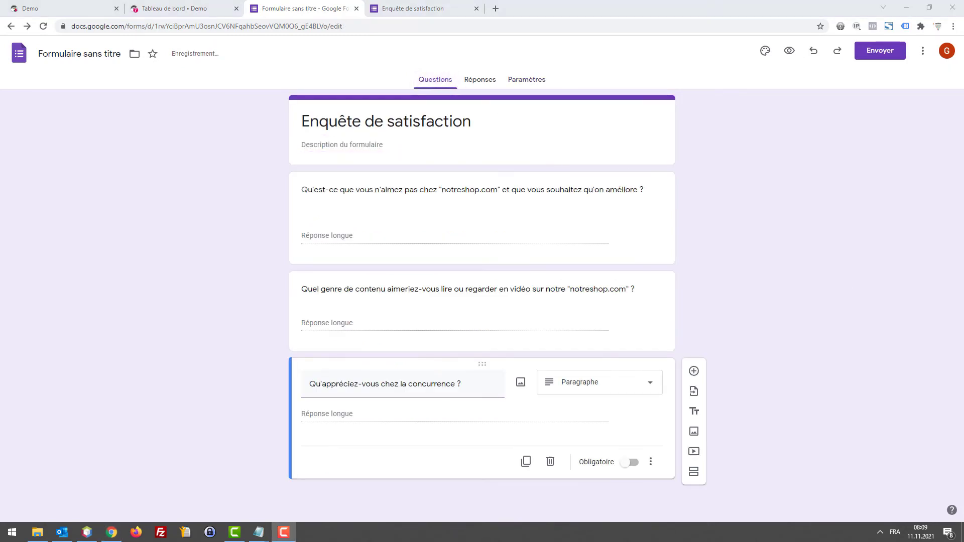
click(880, 50)
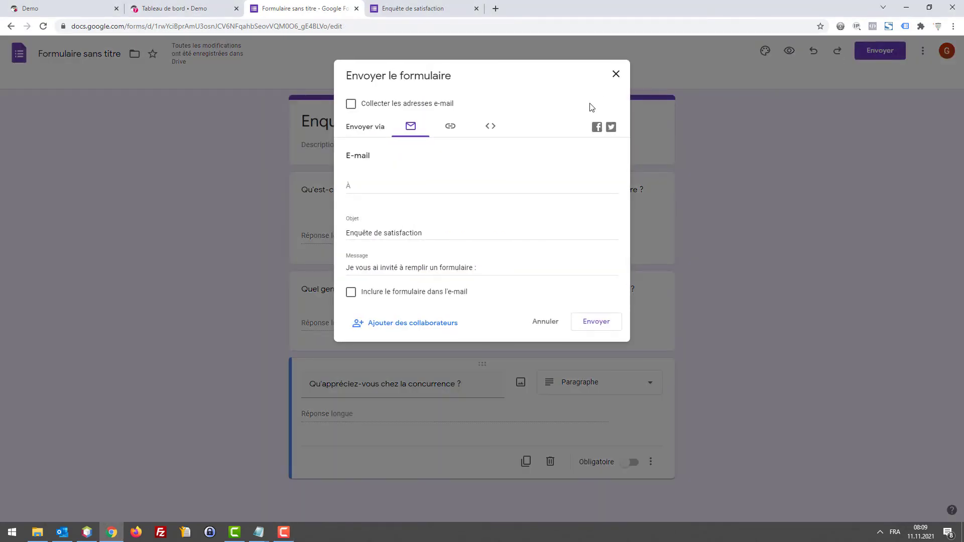
click(447, 126)
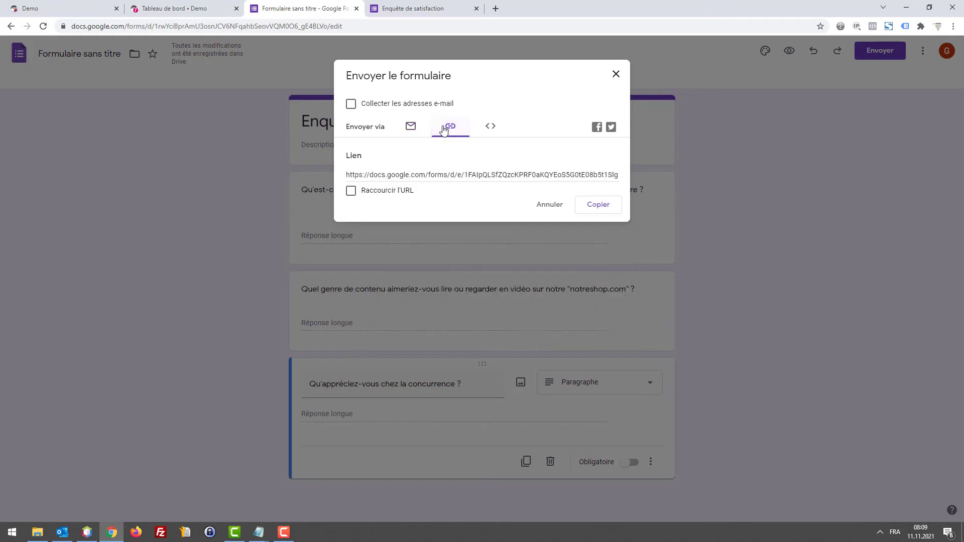
click(616, 73)
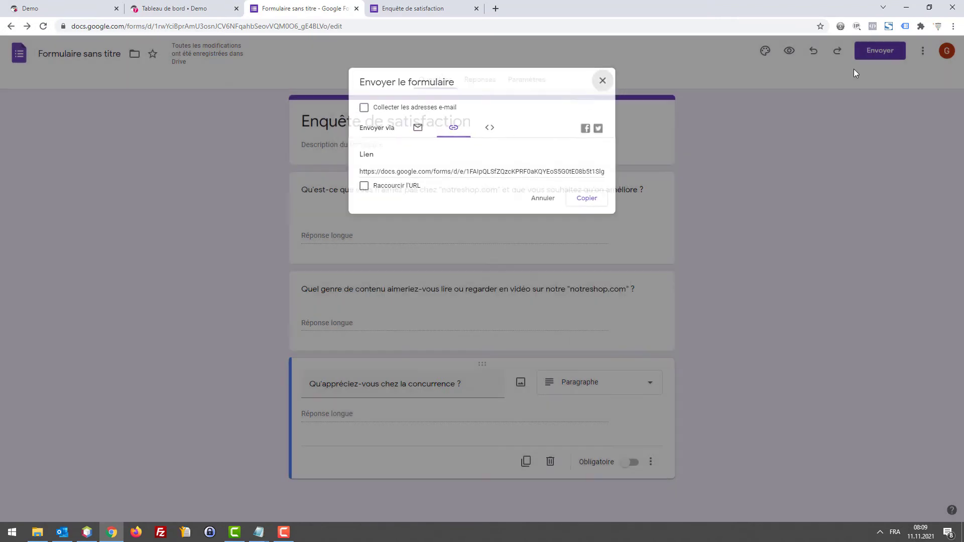
Get the form's sharing link from the sending options, shorten its URL and copy it
click(880, 51)
click(446, 126)
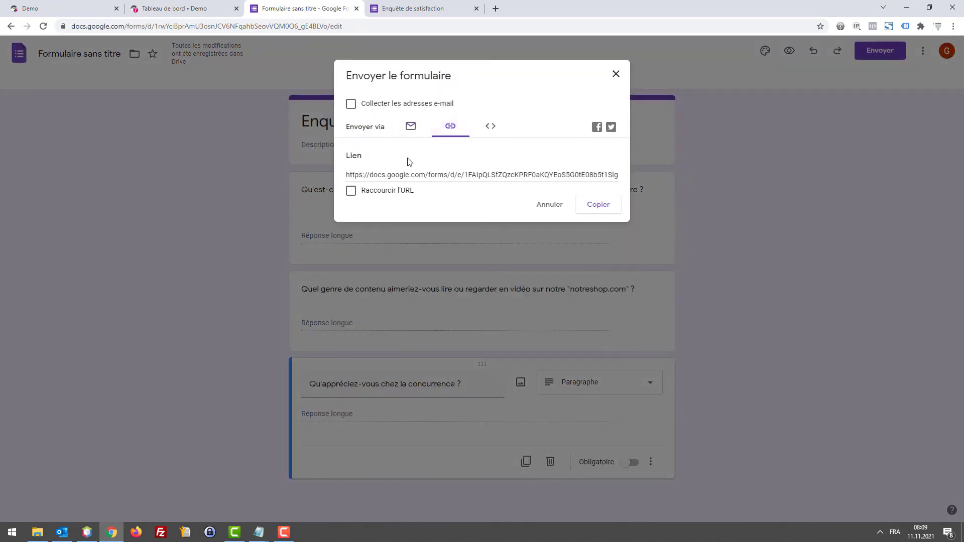
click(420, 174)
click(579, 202)
click(350, 190)
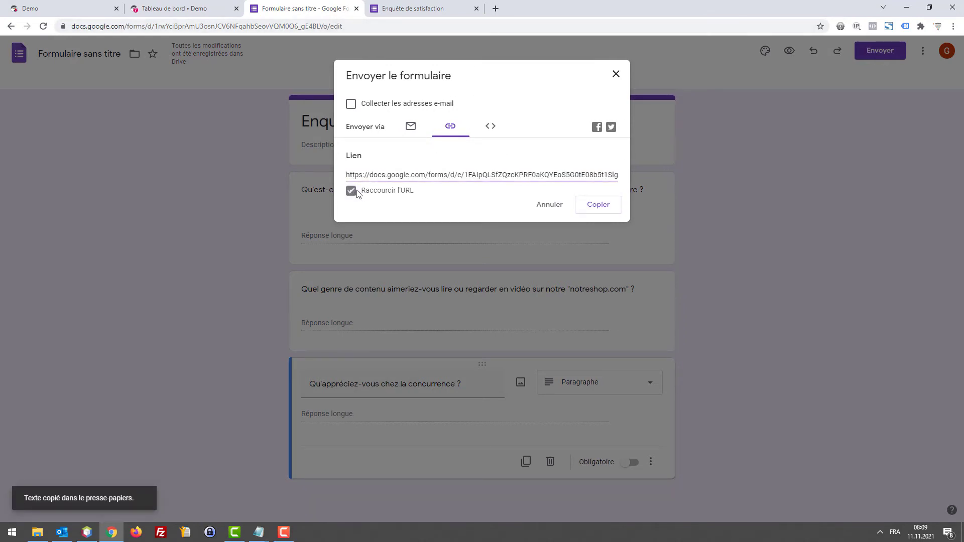
click(473, 173)
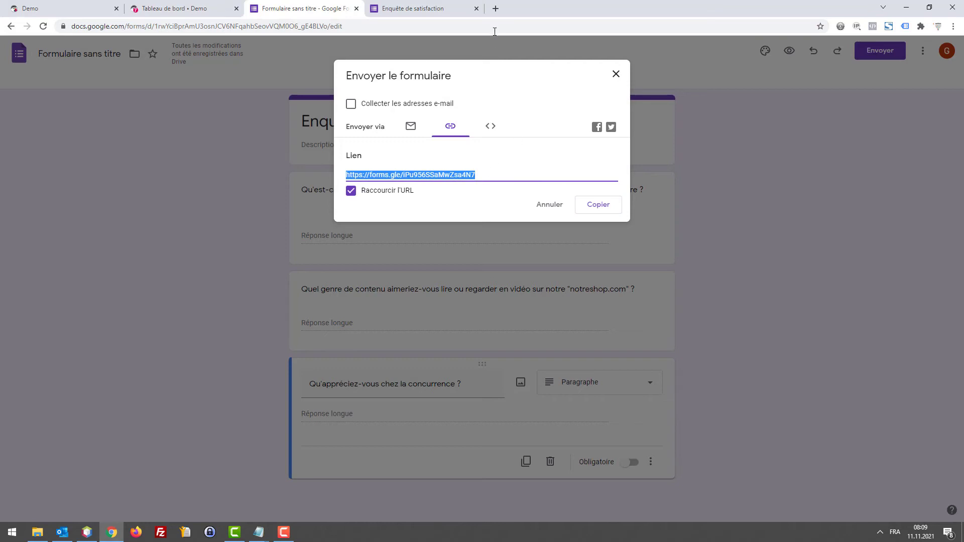
Open the shortened survey link in a new private browsing window
click(953, 26)
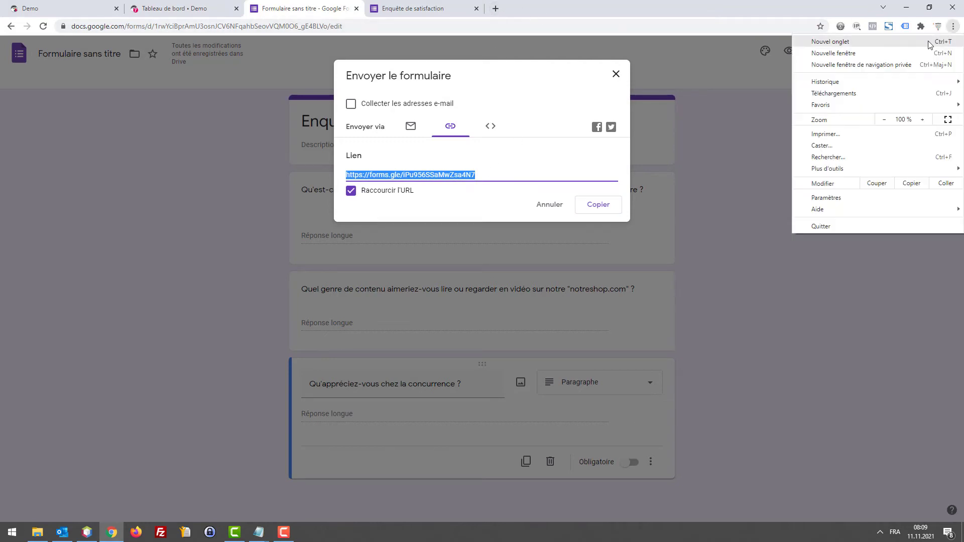
click(898, 68)
key(ctrl+v)
key(Return)
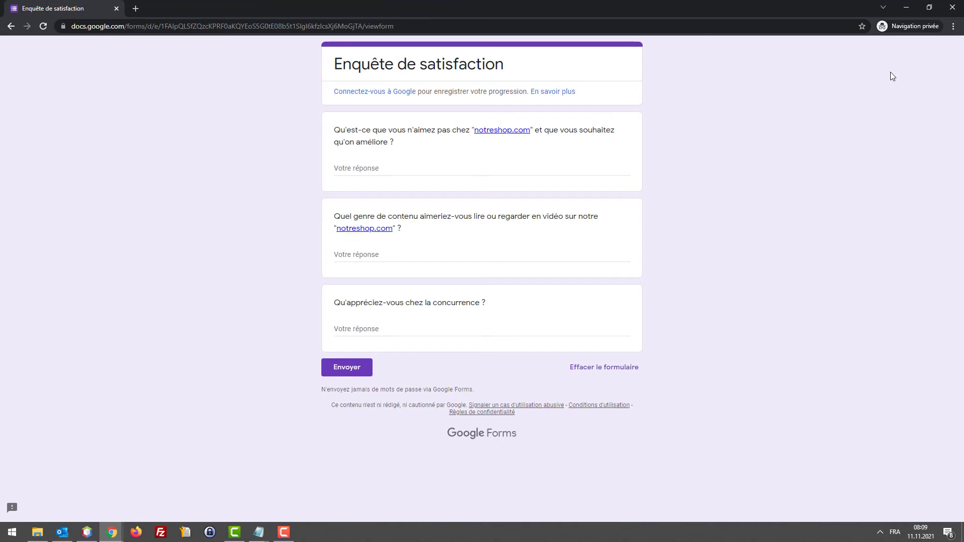
Answer the first survey question with "La vitesse de livraison... et les retours."
click(408, 167)
text(L)
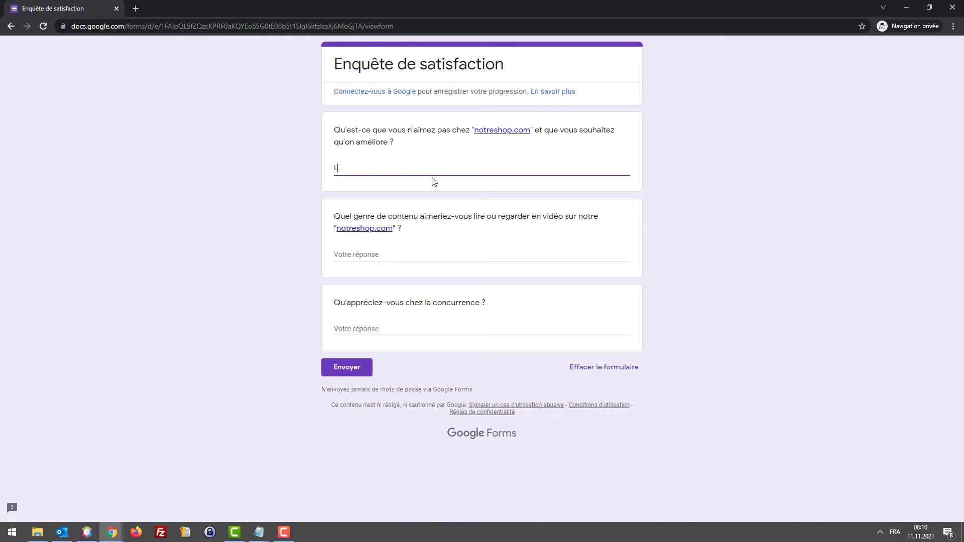
text(a vitesse)
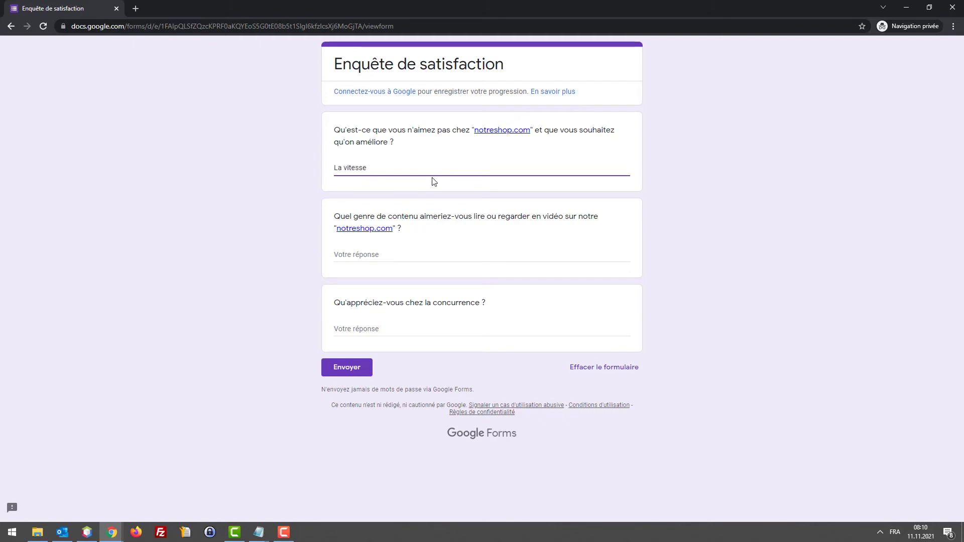
text( de livraison...)
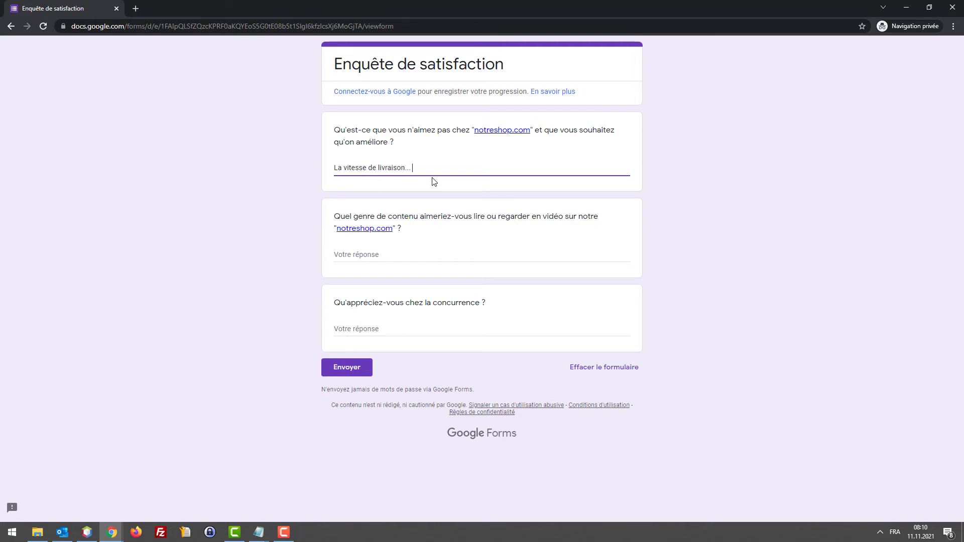
text(et les re)
key(Tab)
key(Tab)
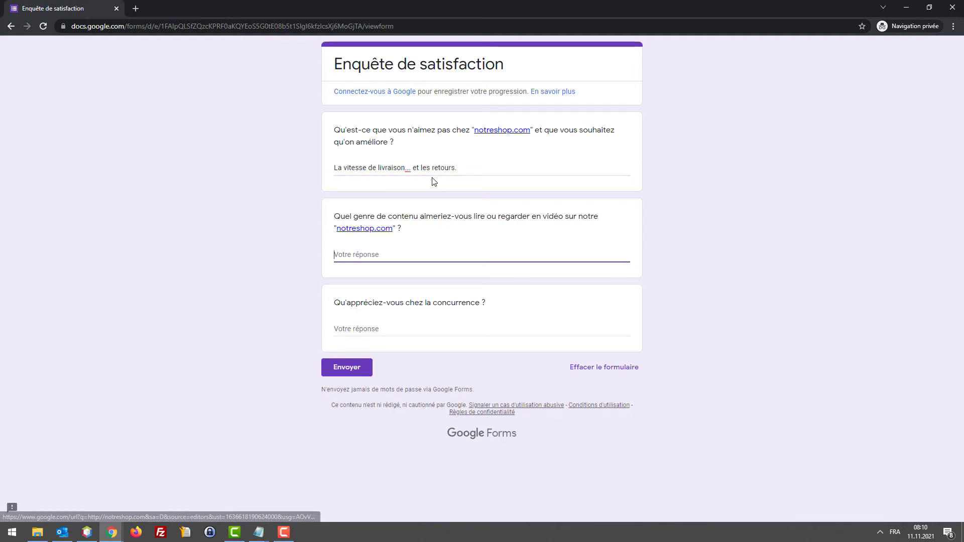
Answer the second survey question with "Des tutoriels sur comment entretenir ses basquettes"
text(Des tutoriels)
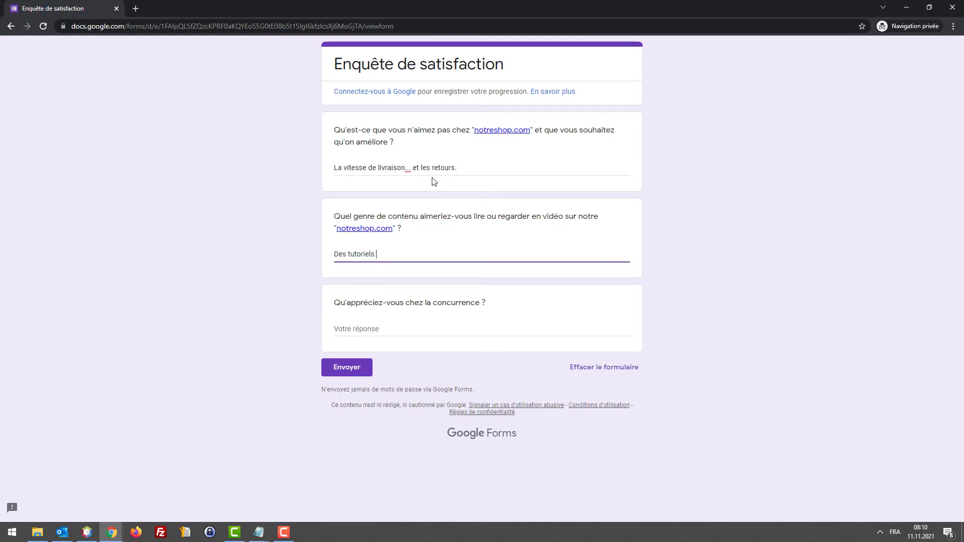
text( sur entreteni)
text(comment )
text(basquet)
key(BackSpace)
key(BackSpace)
key(BackSpace)
key(BackSpace)
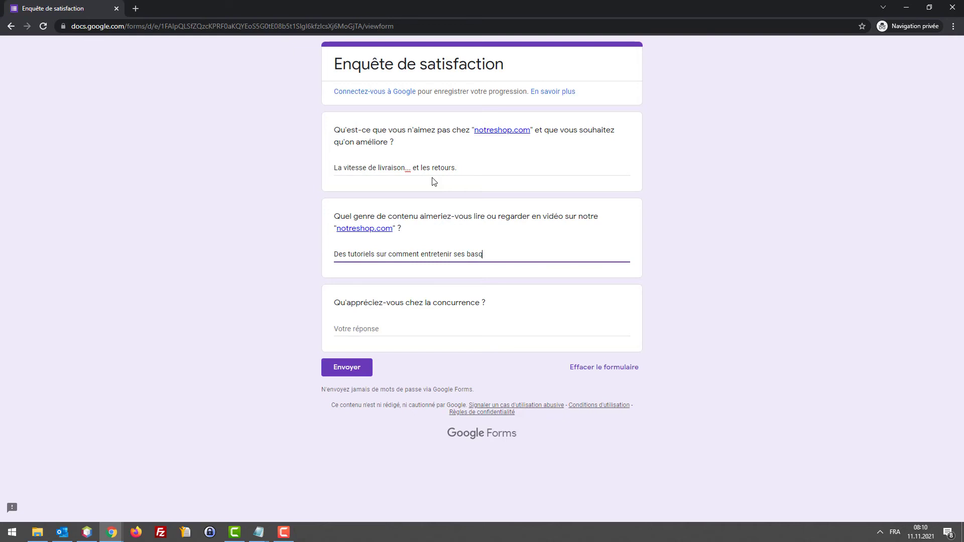
text(quettes)
Check the spelling of "basquettes" with a Google search, accepting the cookie terms, then close the search page
double_click(474, 254)
key(ctrl+c)
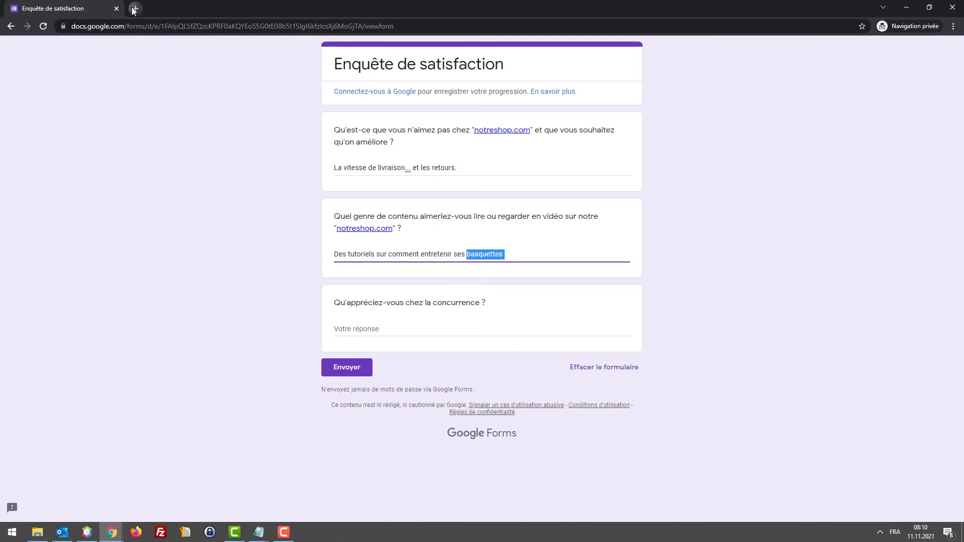
click(134, 8)
key(ctrl+v)
key(Return)
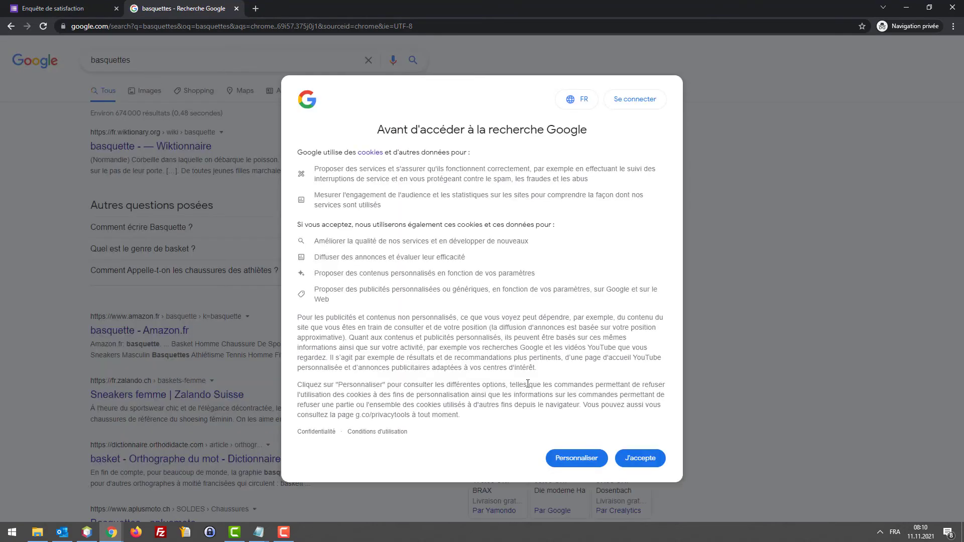
click(641, 458)
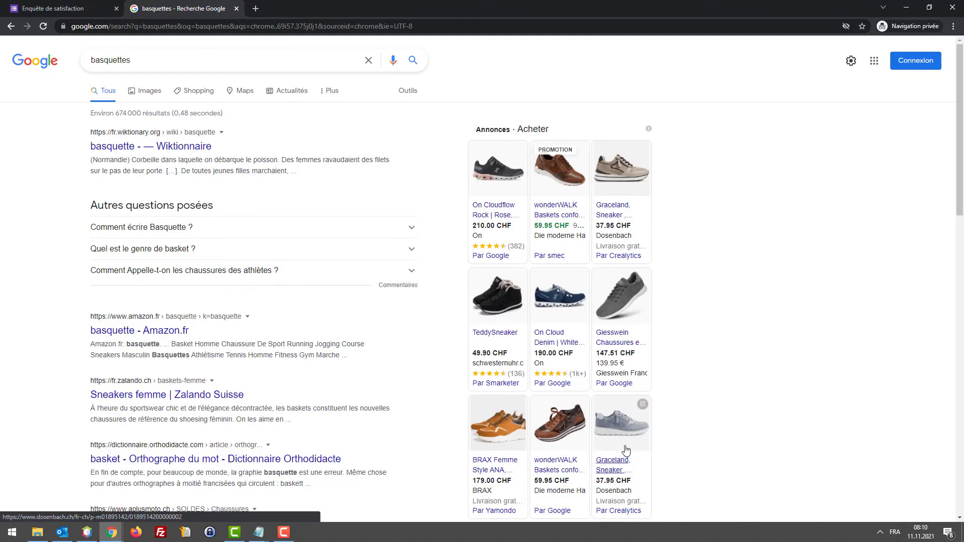
key(ctrl+w)
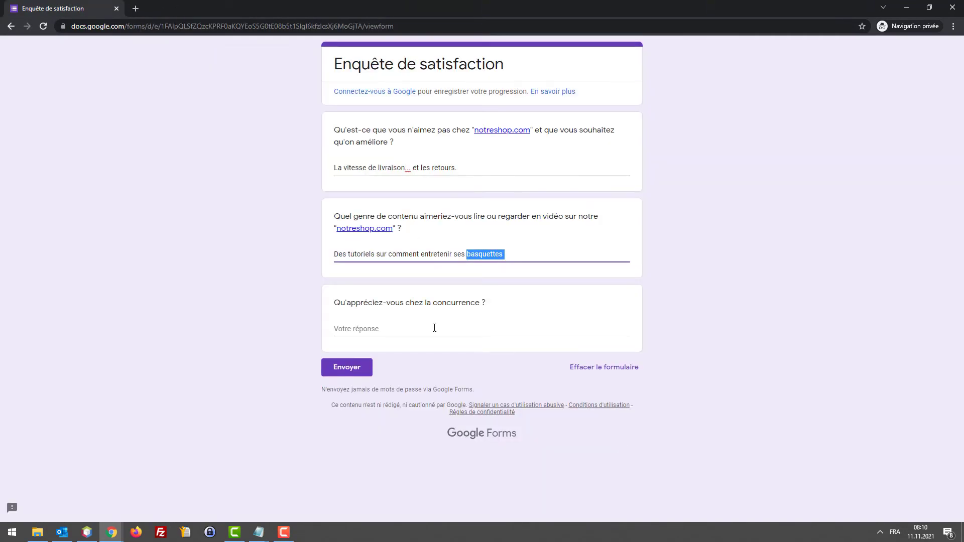
Submit the survey with the third answer left empty, then minimize the private window
click(434, 328)
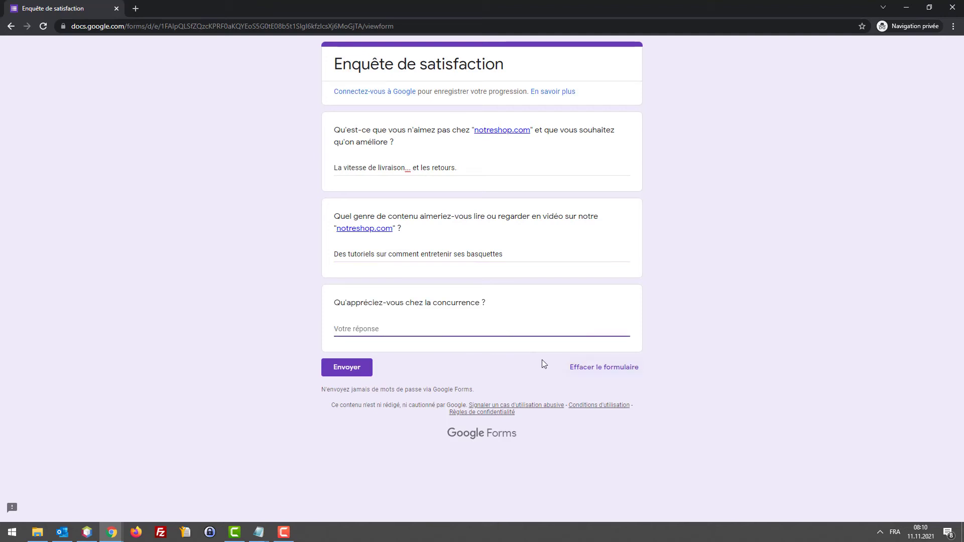
click(354, 368)
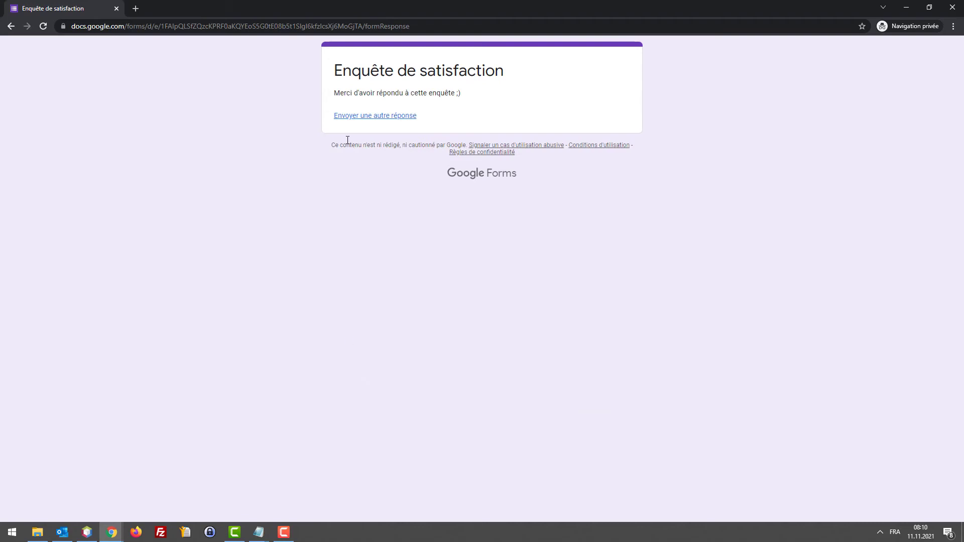
click(905, 5)
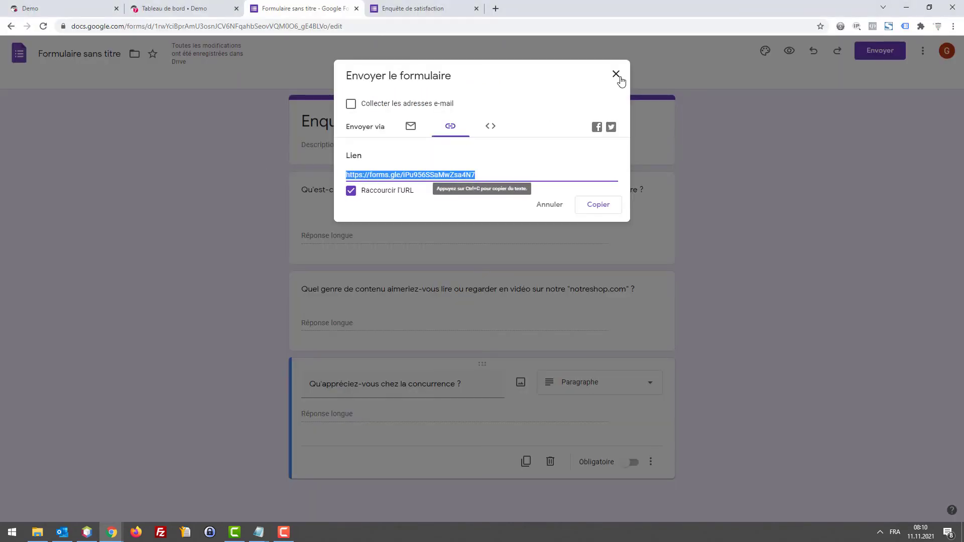
Close the sending options, display the form's responses and name the form file "Enquête de satisfaction"
click(616, 74)
click(487, 81)
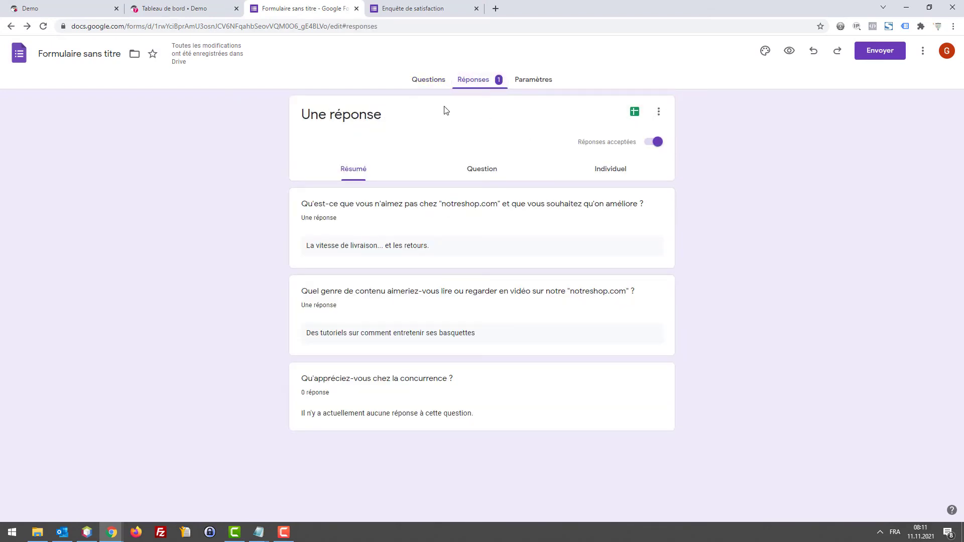
click(96, 55)
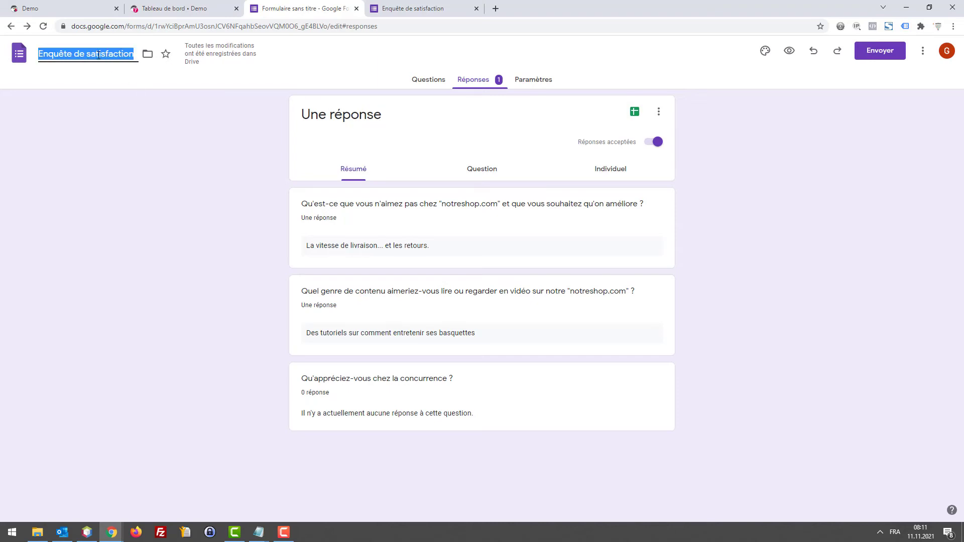
click(128, 131)
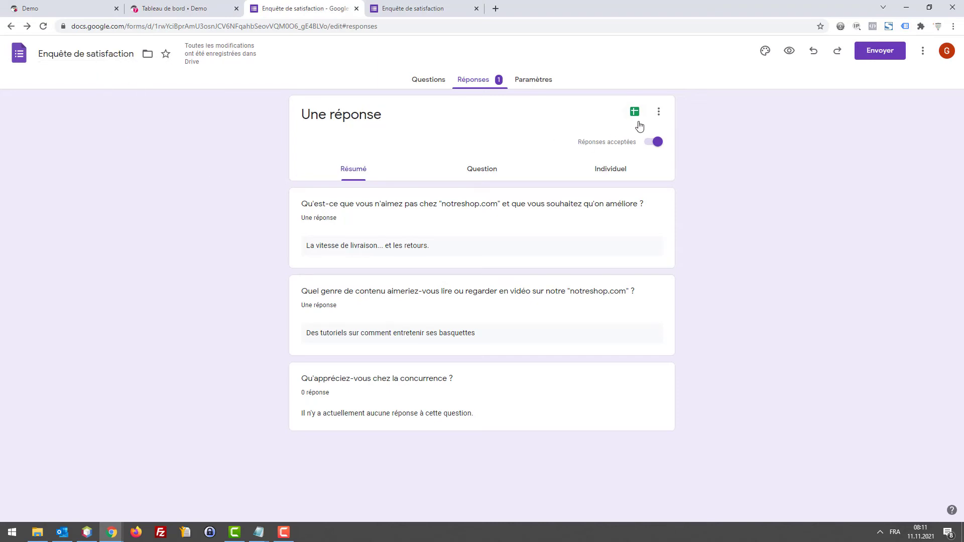
Create a new spreadsheet for the form's responses and widen the column holding the second question
click(635, 112)
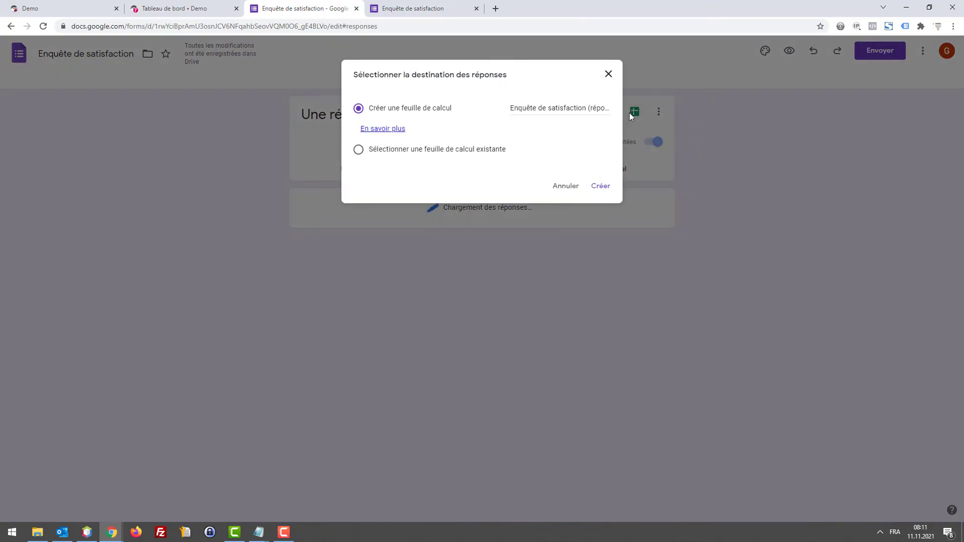
click(601, 190)
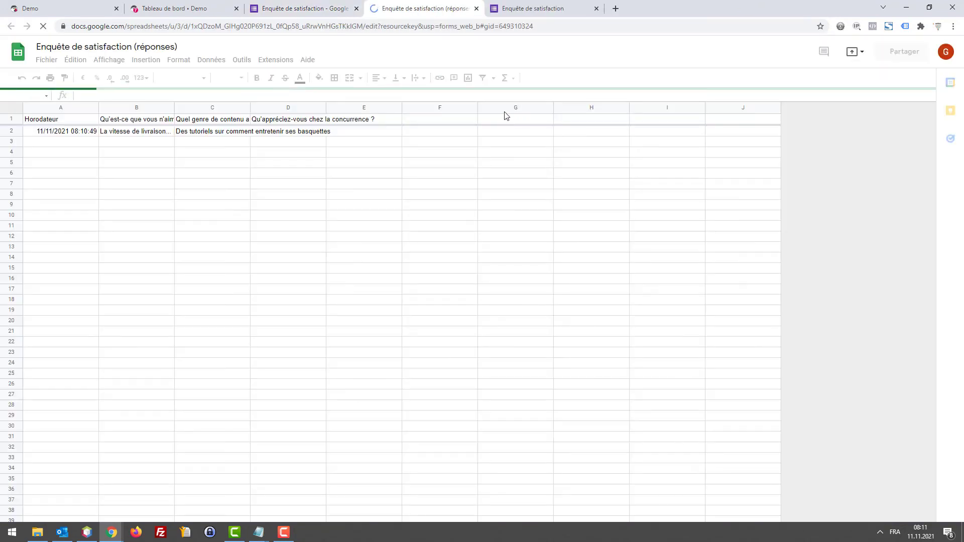
click(101, 183)
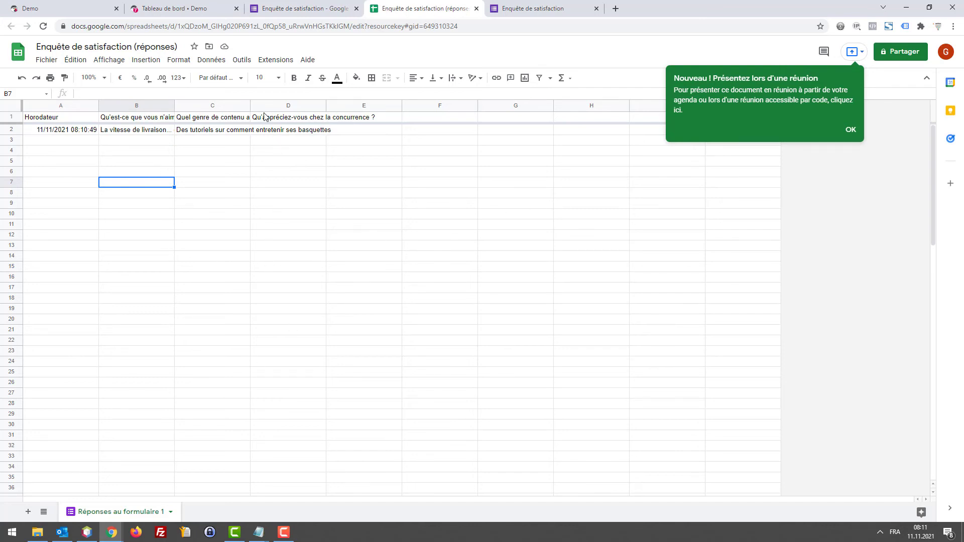
drag(250, 104, 362, 104)
click(380, 133)
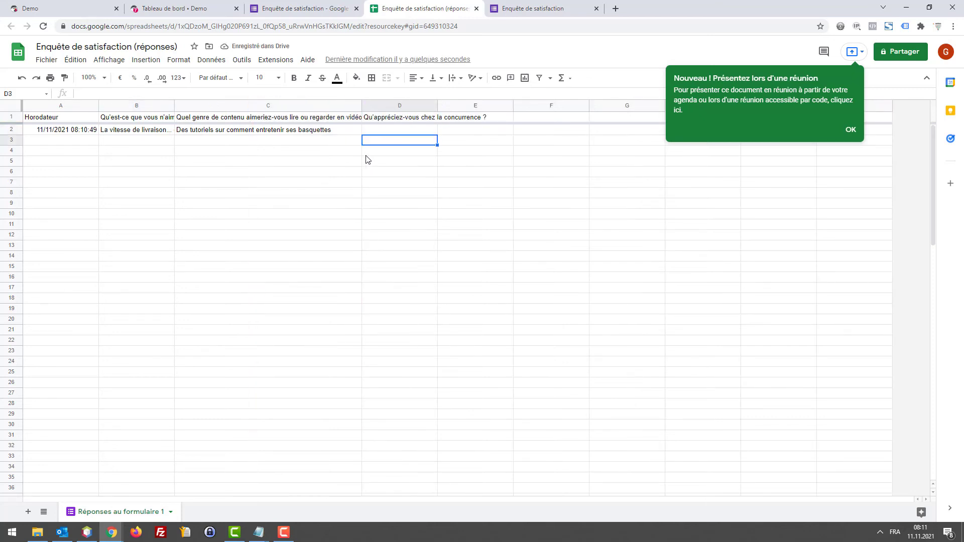
Examine the three question headers and the submitted answers beneath them in the response spreadsheet
key(Up)
key(Left)
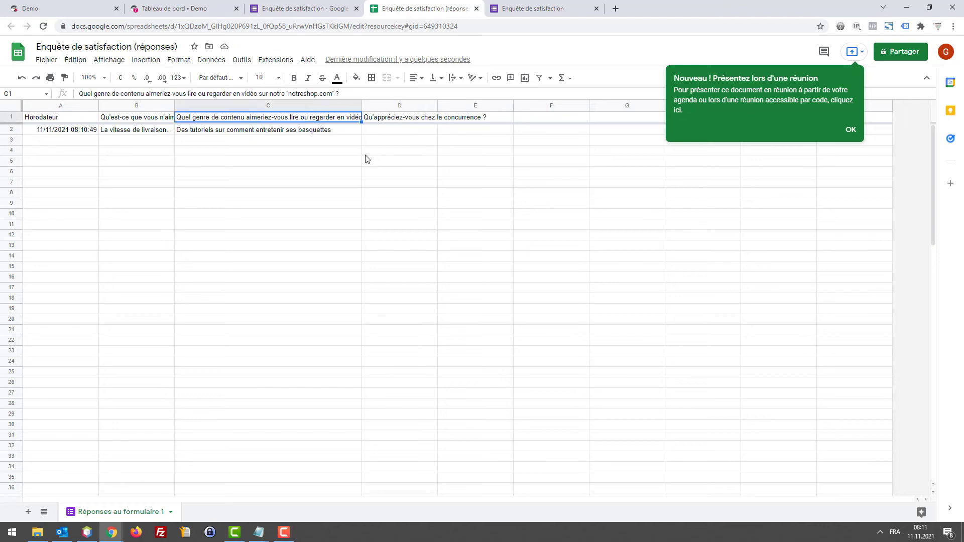
key(Down)
key(Left)
key(Left)
key(Right)
key(Right)
key(Right)
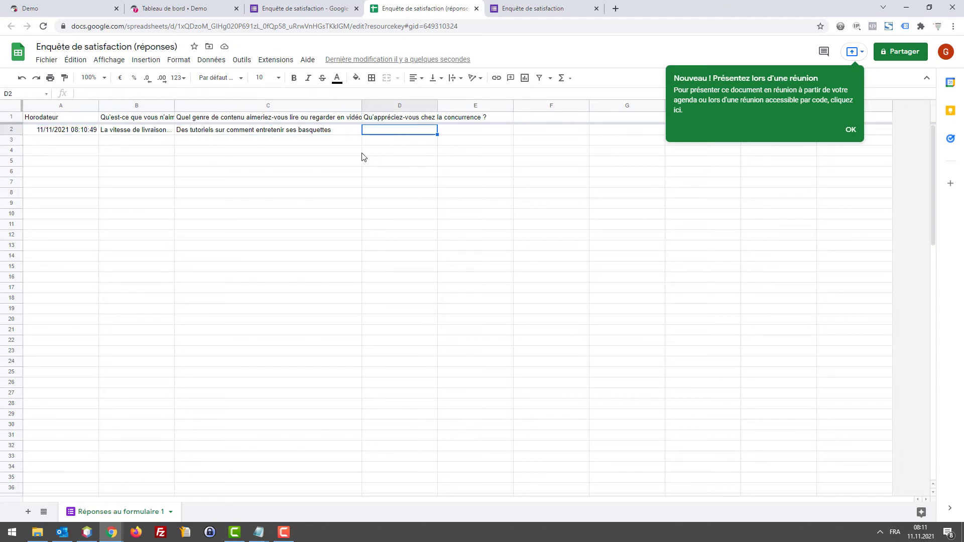
key(Left)
key(Left)
key(Right)
key(Right)
key(Left)
key(Left)
key(Right)
key(Right)
key(Up)
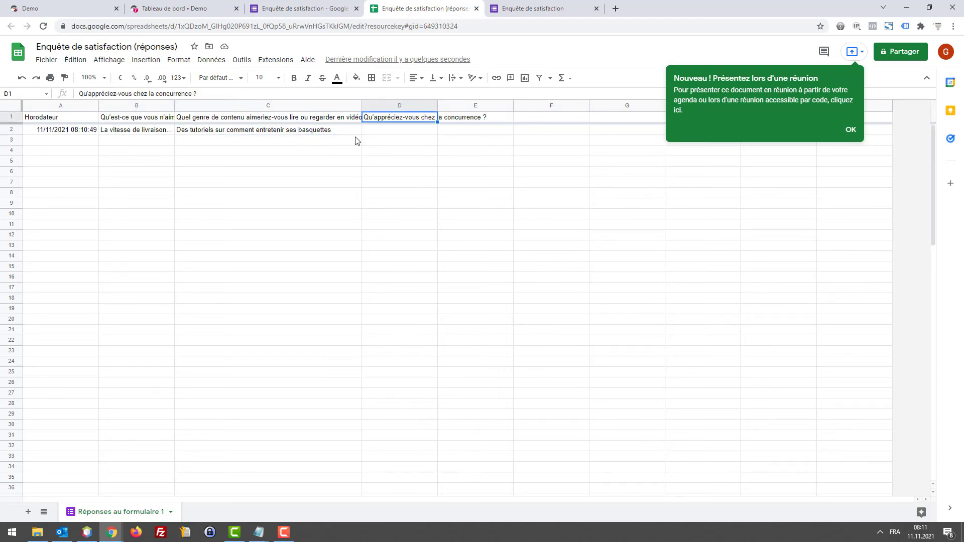
key(Down)
key(Left)
key(Left)
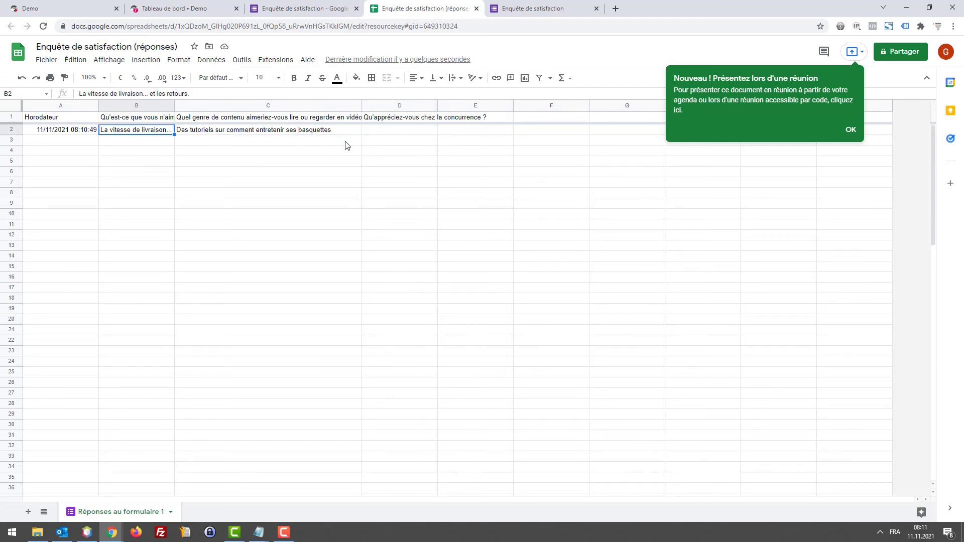
key(Up)
key(Down)
key(Right)
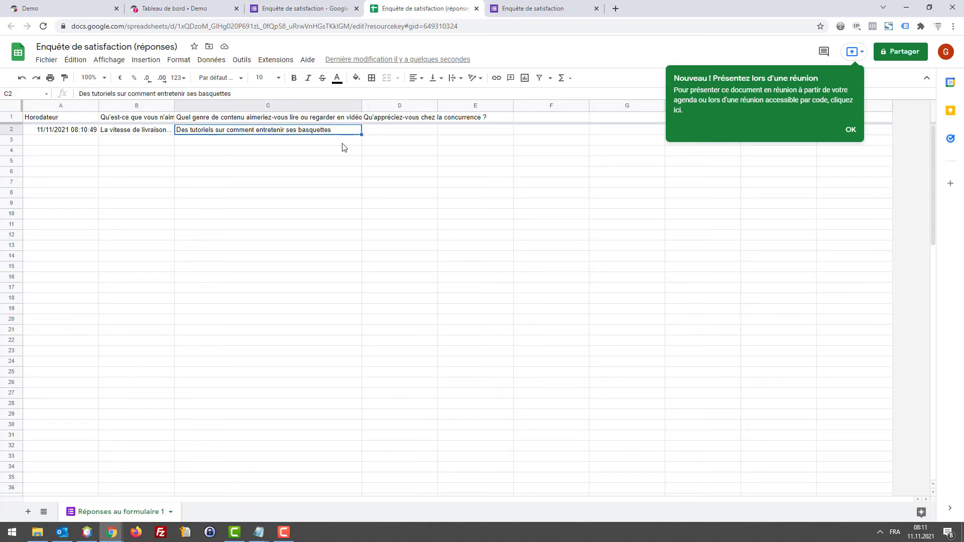
key(Up)
key(Down)
key(Right)
key(Up)
key(Down)
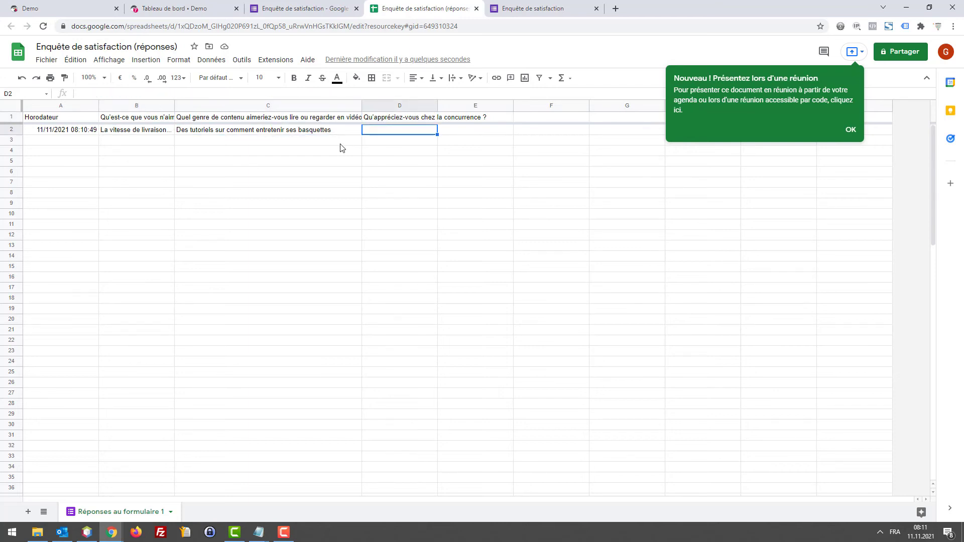
key(Left)
key(Left)
key(Up)
key(Right)
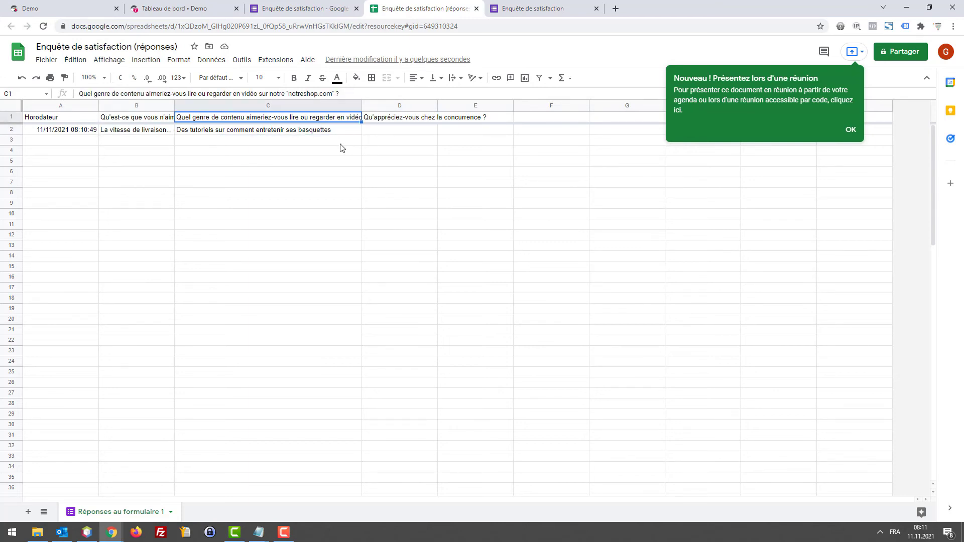
key(Down)
key(Up)
key(Right)
key(Down)
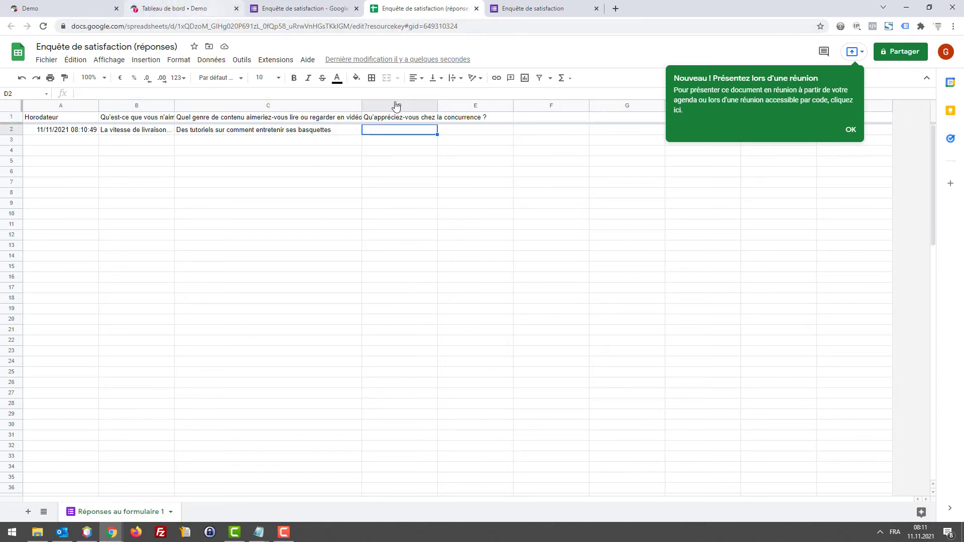
Switch to the PrestaShop back office and start a new SQL query in the advanced database settings
key(alt+Tab)
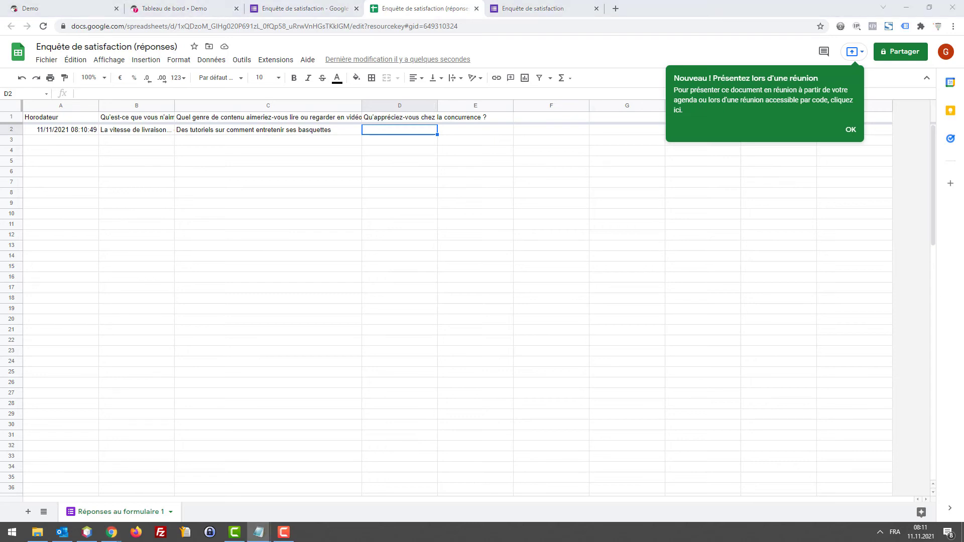
click(219, 7)
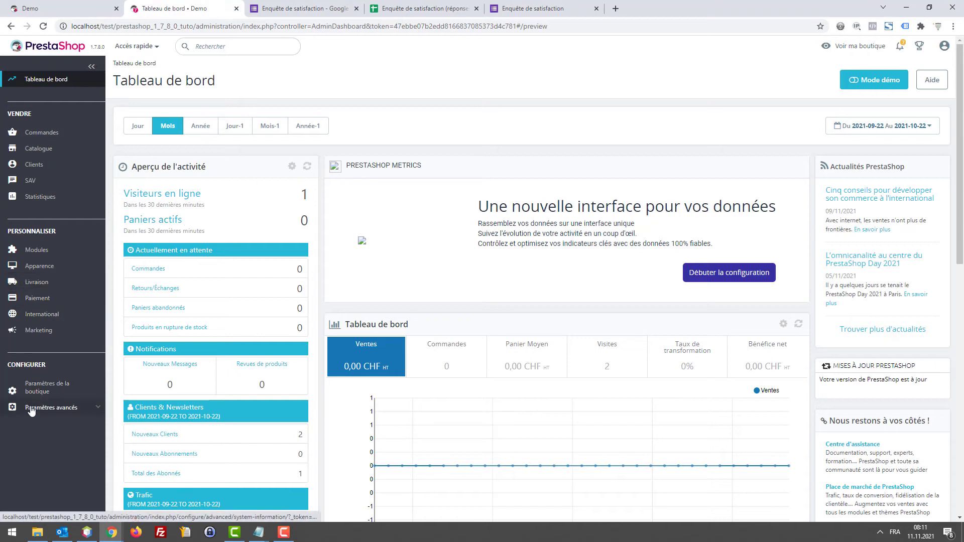
mouse_move(48, 391)
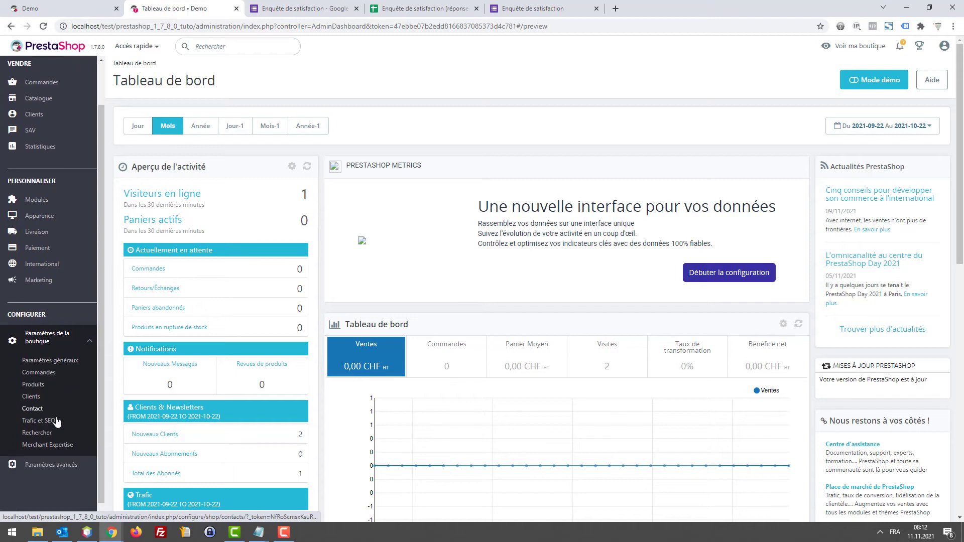
mouse_move(55, 460)
scroll(50, 402, down, 1)
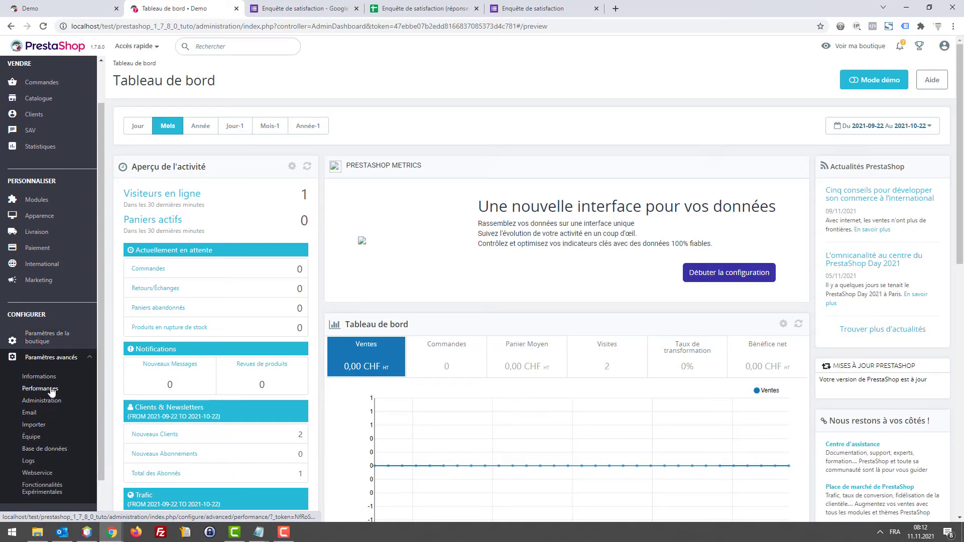
click(46, 449)
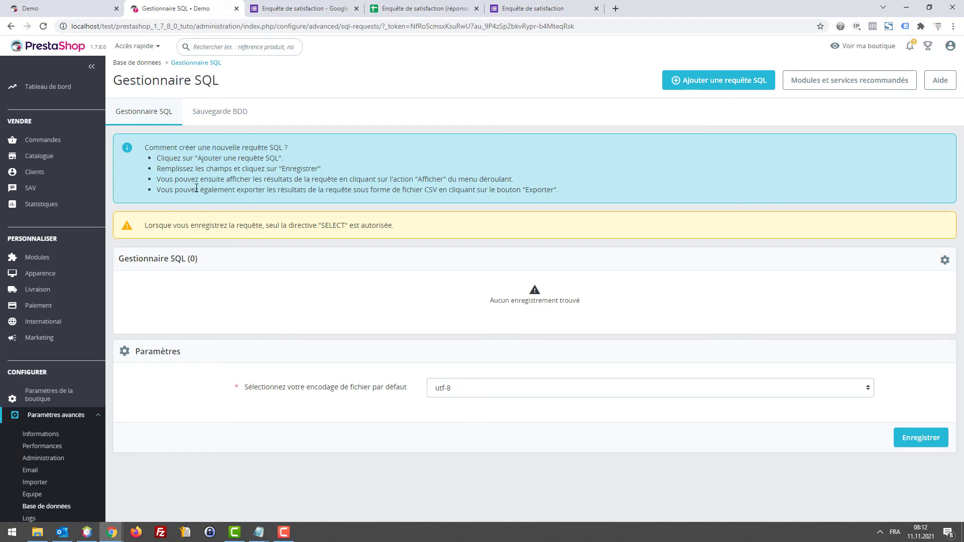
scroll(56, 400, down, 2)
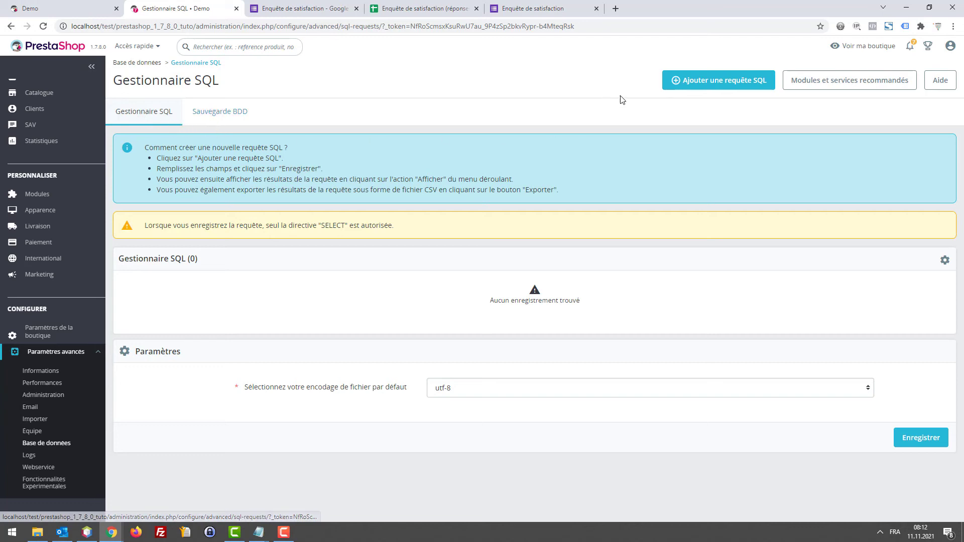
click(703, 82)
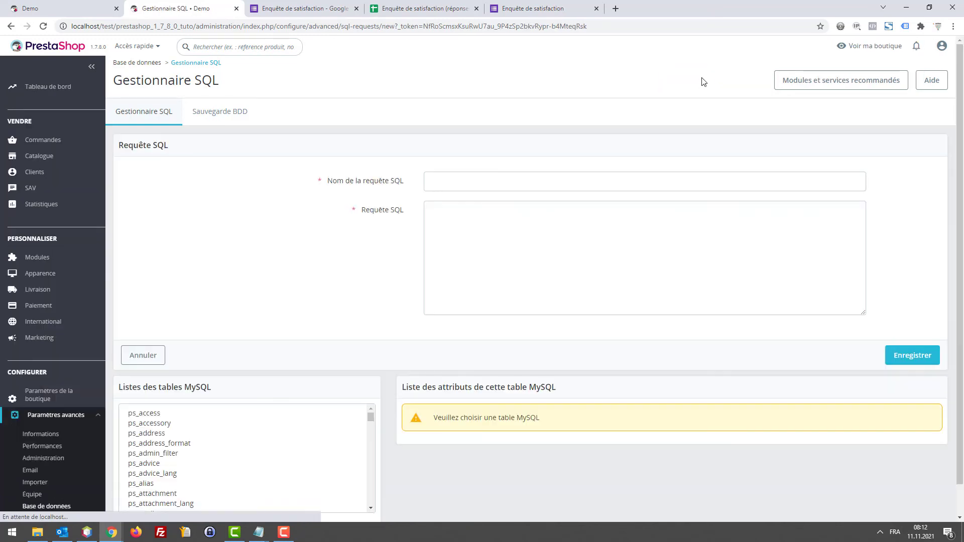
Open sql.txt from the 136 folder in Notepad and copy the first query, which selects the emails of active customers
key(alt+Tab)
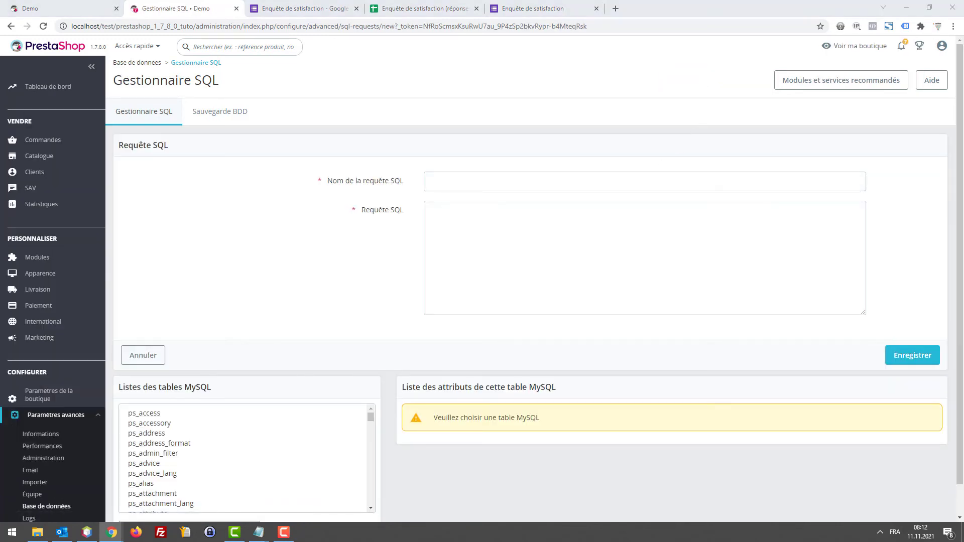
click(36, 532)
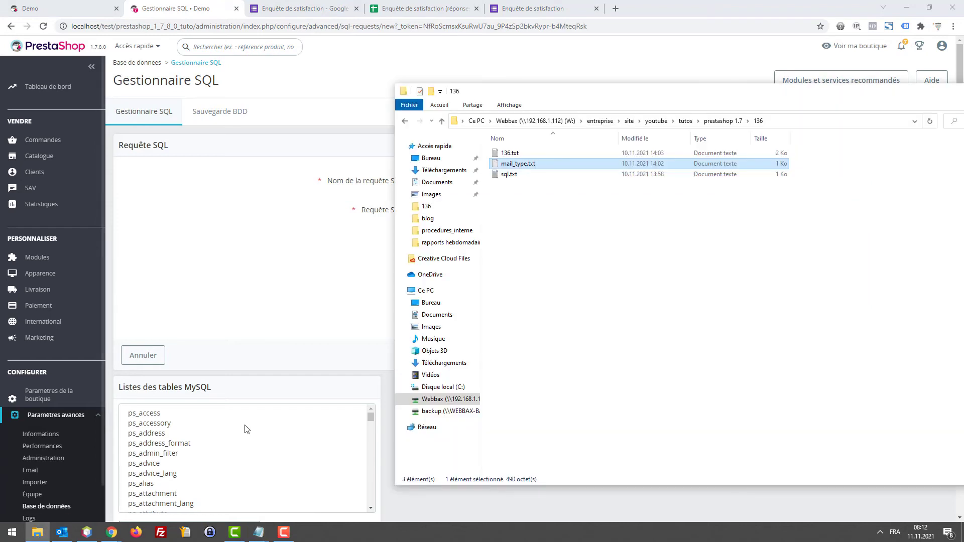
click(510, 175)
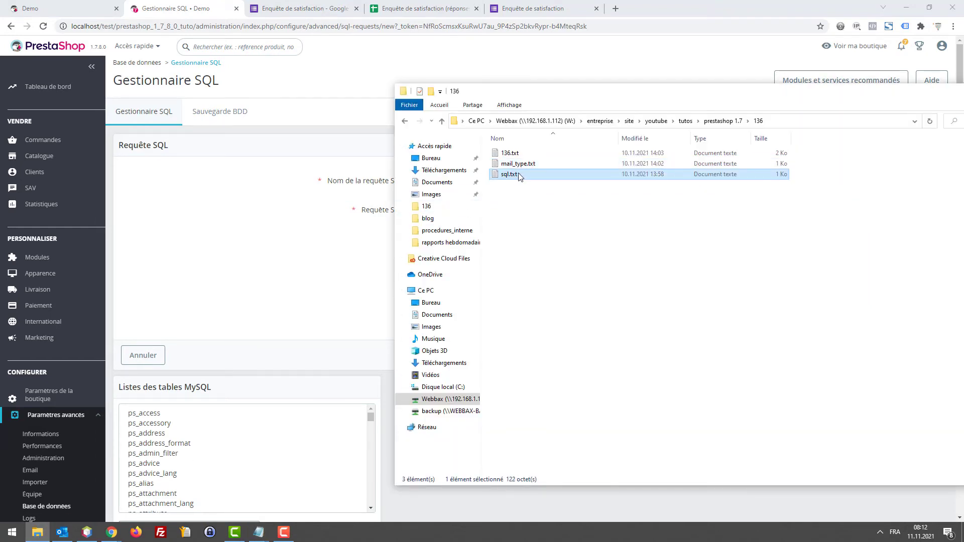
double_click(510, 174)
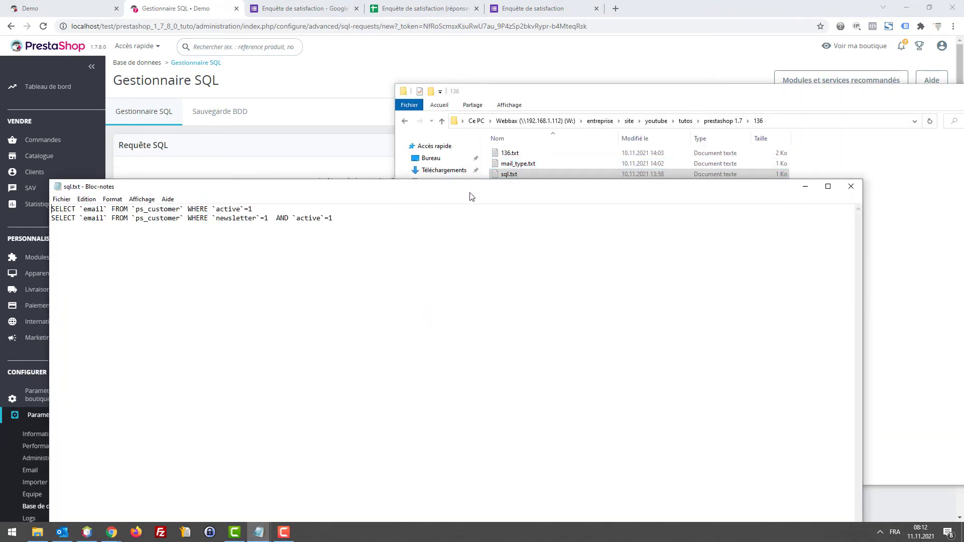
click(895, 188)
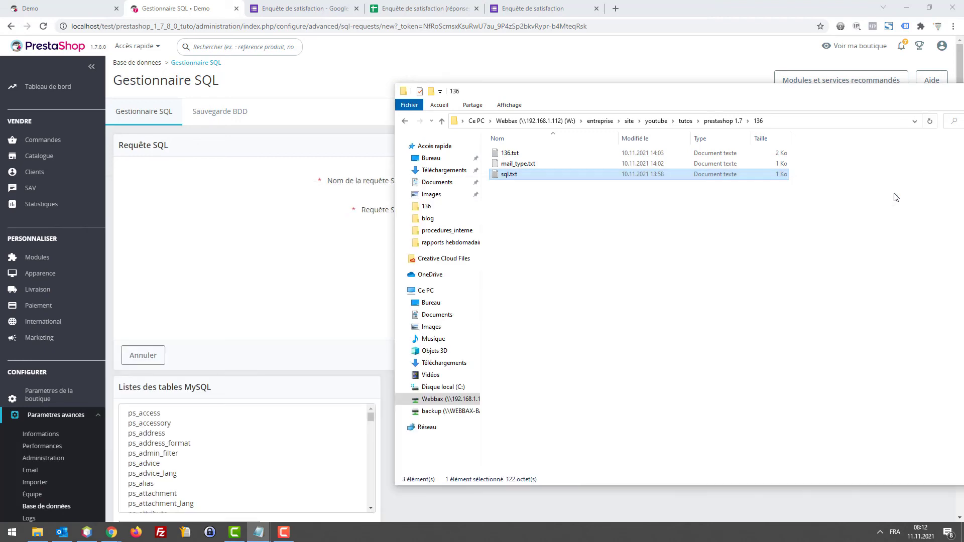
double_click(548, 177)
drag(300, 211, 48, 194)
key(ctrl+c)
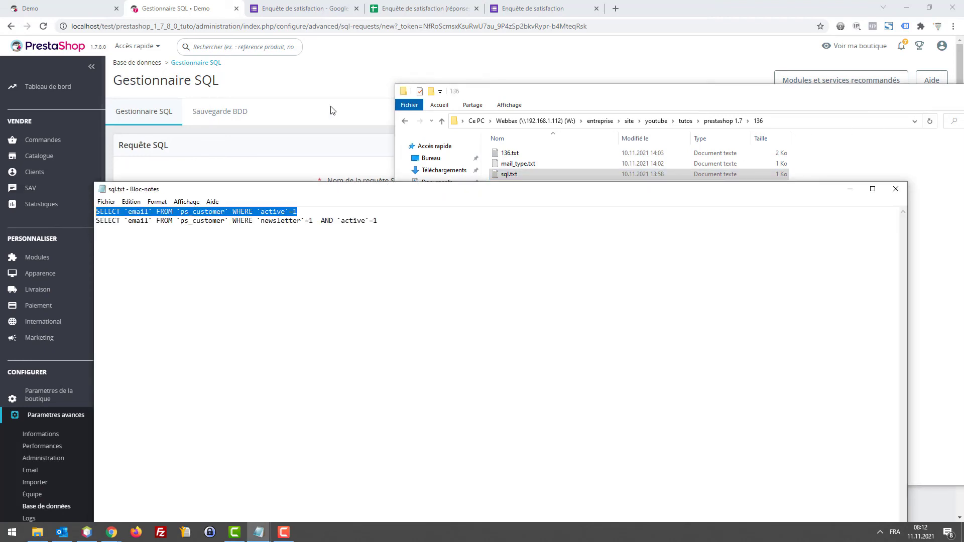
Save the query "SELECT `email` FROM `ps_customer` WHERE `active`=1" in PrestaShop under the name "Tous les clients"
click(193, 7)
click(456, 223)
key(ctrl+v)
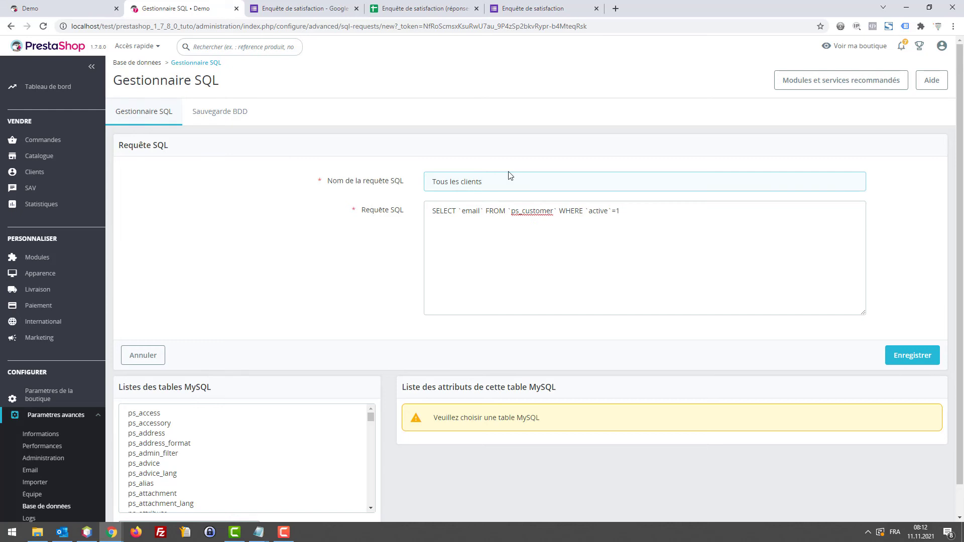
click(930, 360)
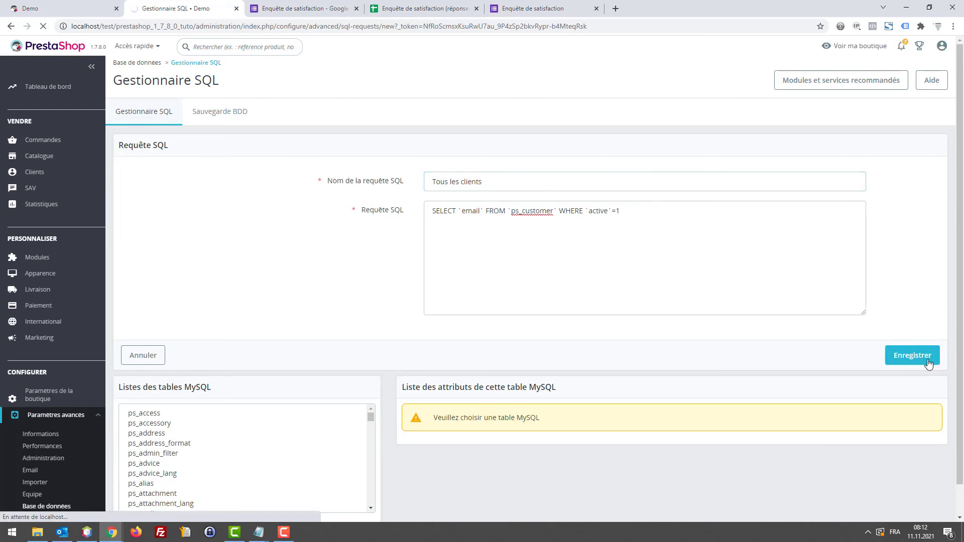
scroll(713, 349, down, 1)
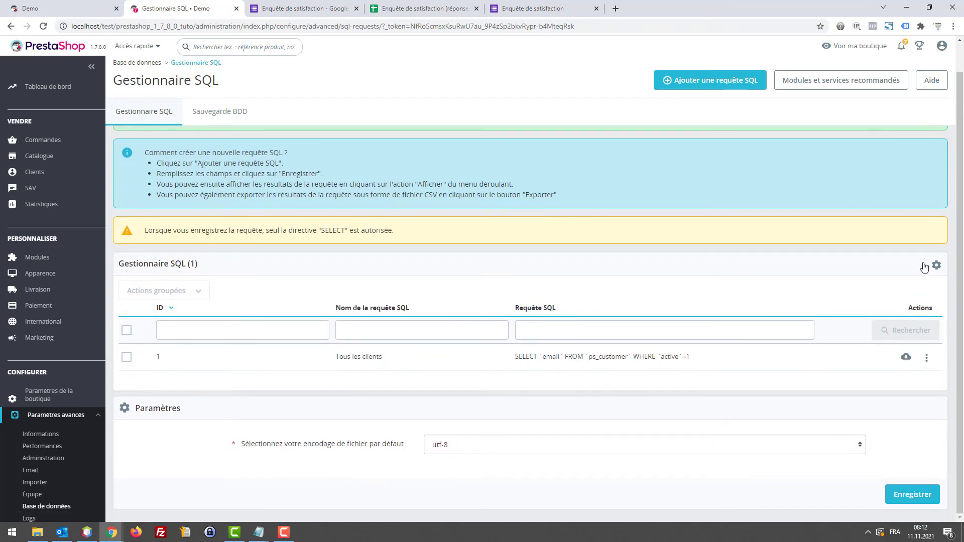
Start another SQL query and fill it with the second query from sql.txt, "SELECT `email` FROM `ps_customer` WHERE `newsletter`=1 AND `active`=1"
click(719, 87)
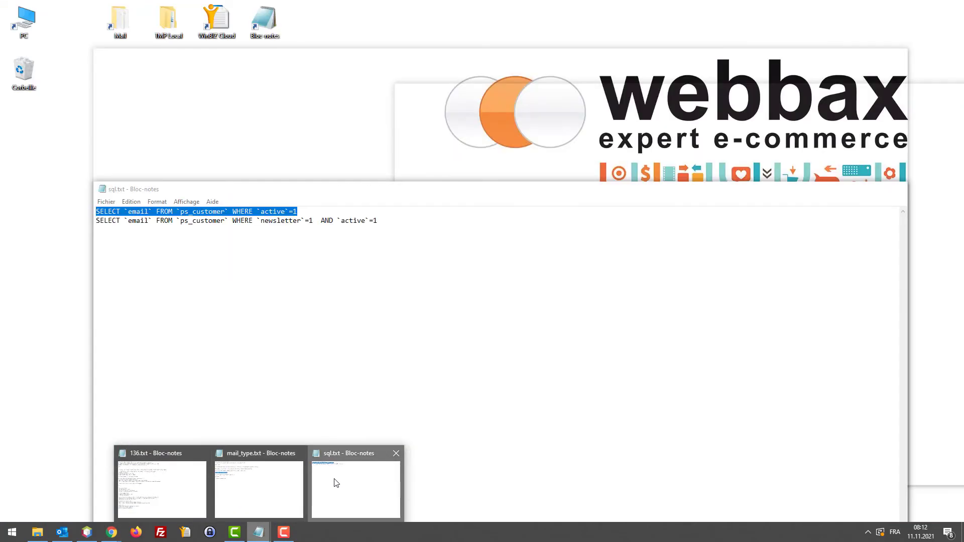
click(336, 480)
click(401, 224)
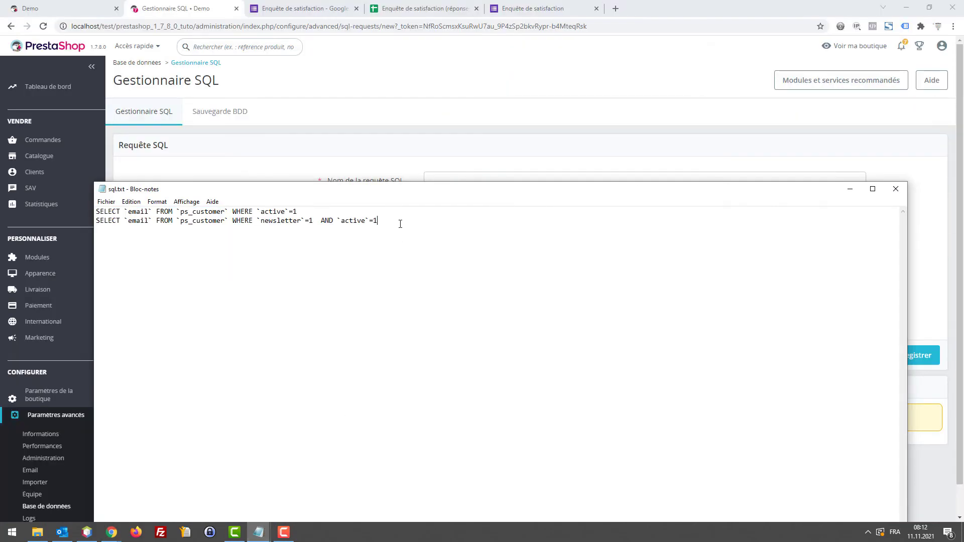
drag(400, 224, 66, 222)
key(ctrl+c)
click(211, 7)
click(487, 251)
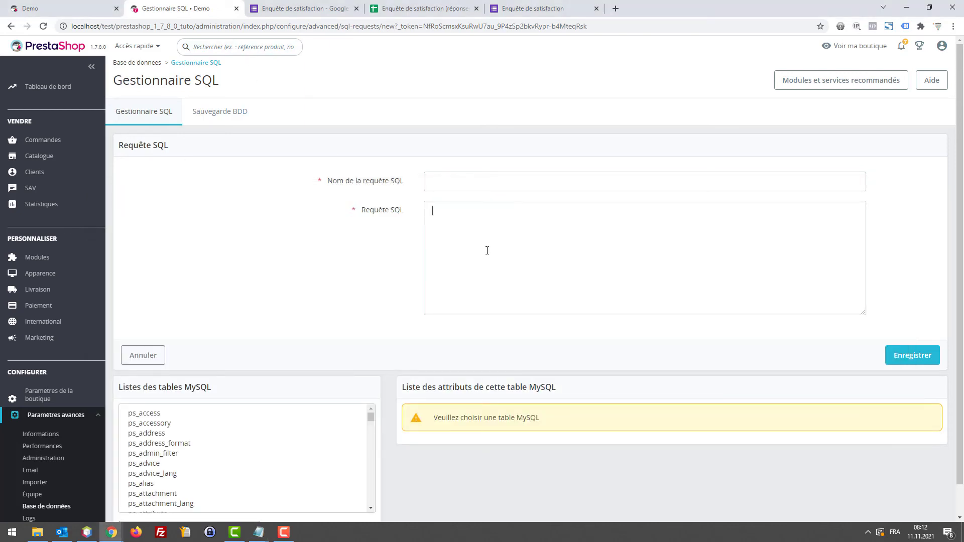
key(ctrl+v)
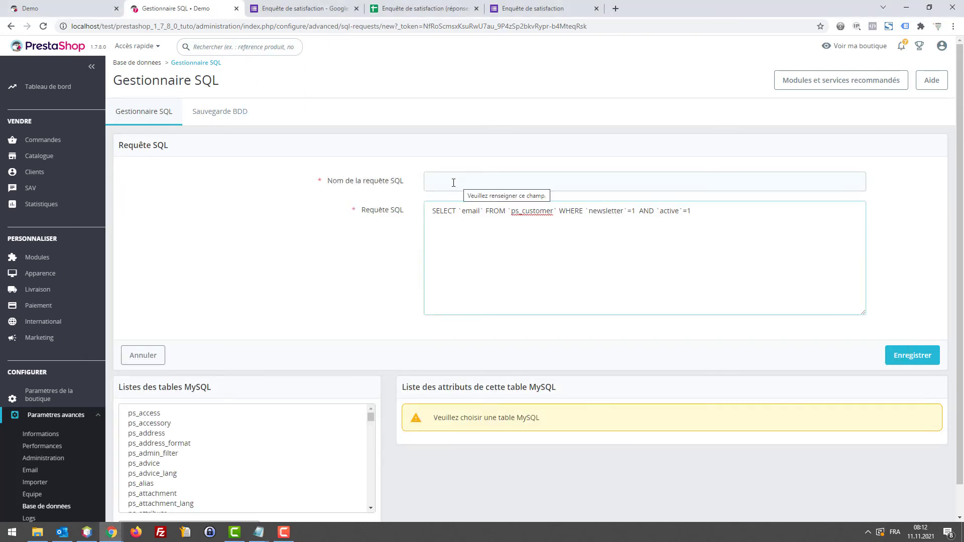
Name the new SQL query "Tous les clients inscrits à la newsletter"
click(453, 183)
text(Toust)
key(BackSpace)
key(BackSpace)
key(BackSpace)
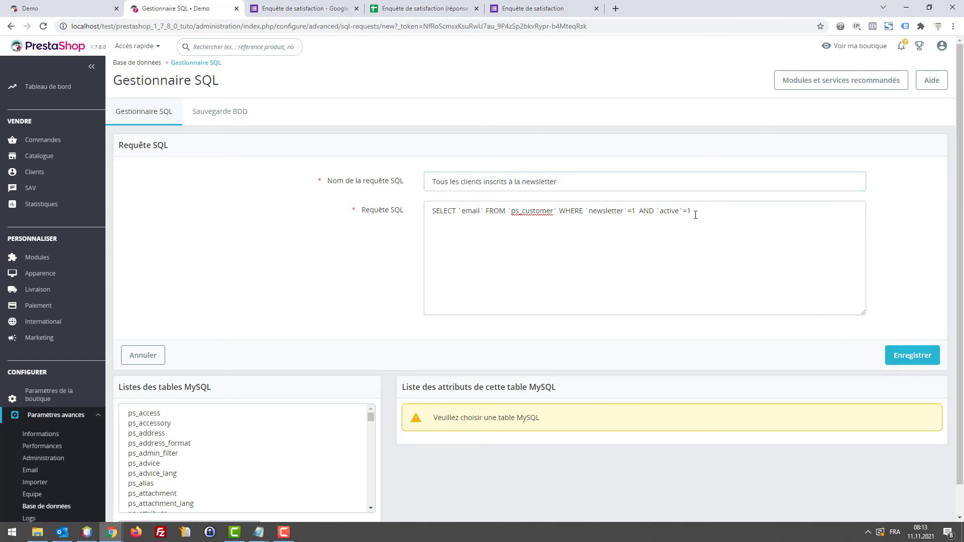
Return to sql.txt in Notepad and add the condition "AND `deleted`=0" to the end of the first query
drag(695, 215, 663, 217)
click(717, 221)
mouse_move(259, 532)
click(316, 499)
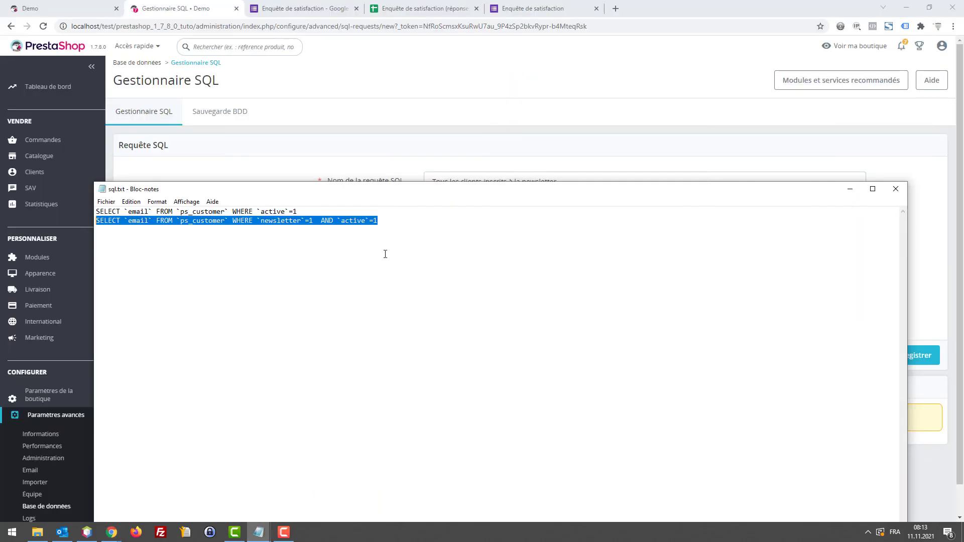
click(352, 211)
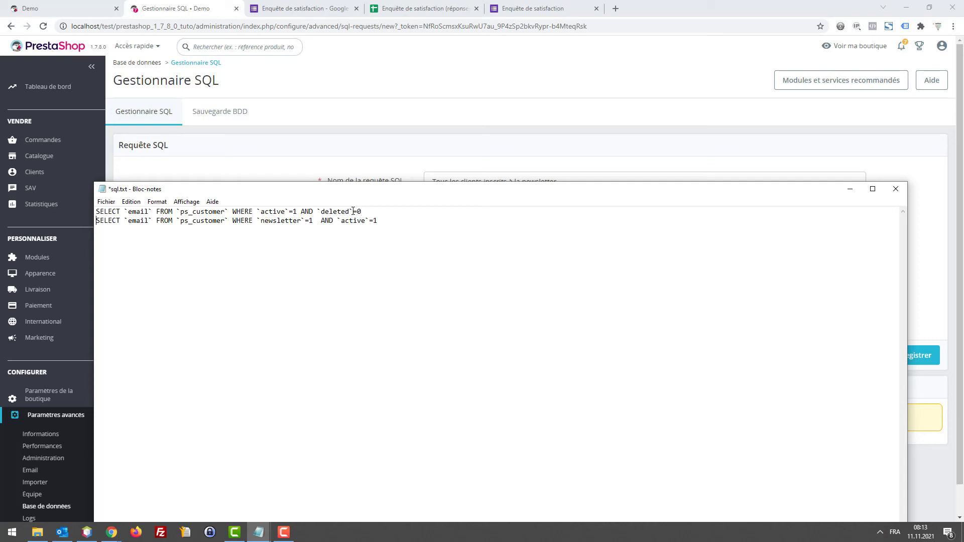
Add the condition "AND `deleted`=0" to the end of the second query in sql.txt and move the file's window aside
key(shift+Left)
key(shift+Left)
key(shift+Left)
key(shift+Left)
key(shift+Left)
key(shift+Left)
key(shift+Left)
key(shift+Left)
key(shift+Left)
key(shift+Left)
key(shift+Left)
key(shift+Left)
key(shift+Left)
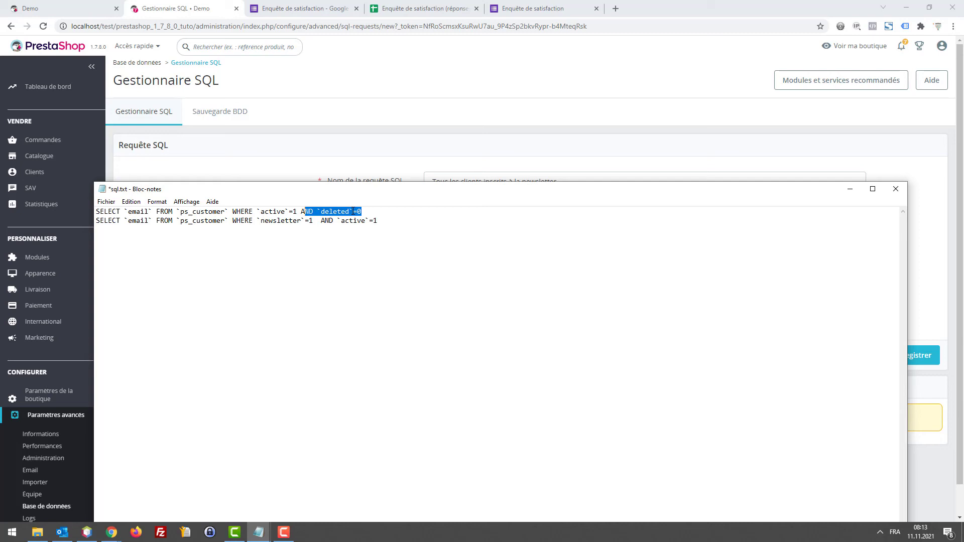
click(417, 219)
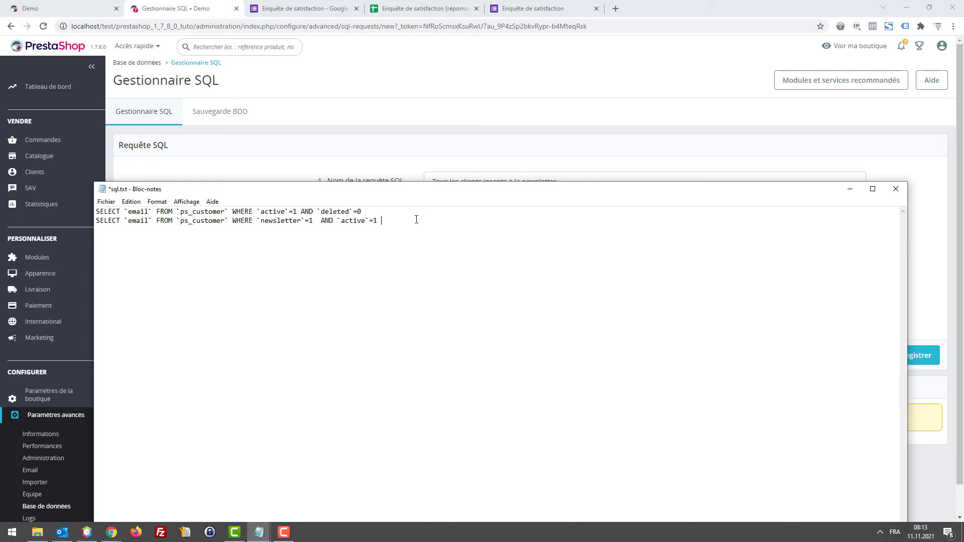
text(AND `deleted`=0)
drag(412, 189, 963, 273)
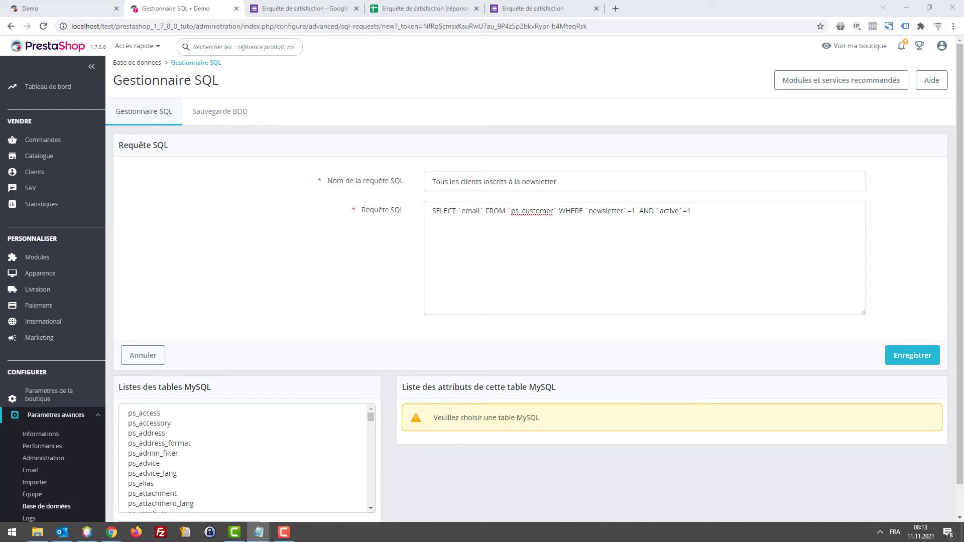
click(786, 245)
key(ctrl+a)
text(SELECT `email` FROM `ps_customer` WHERE `active`=1 AND `deleted`=0)
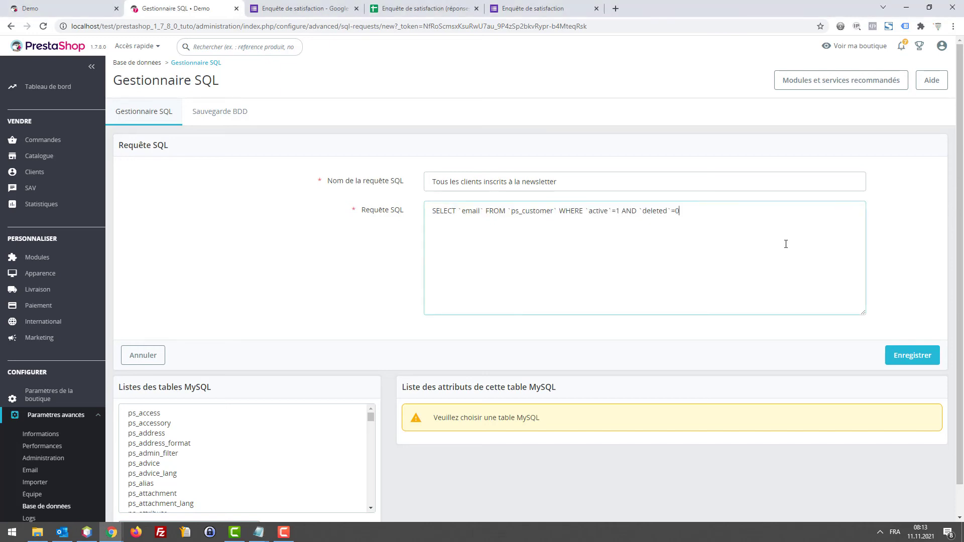
key(ctrl+z)
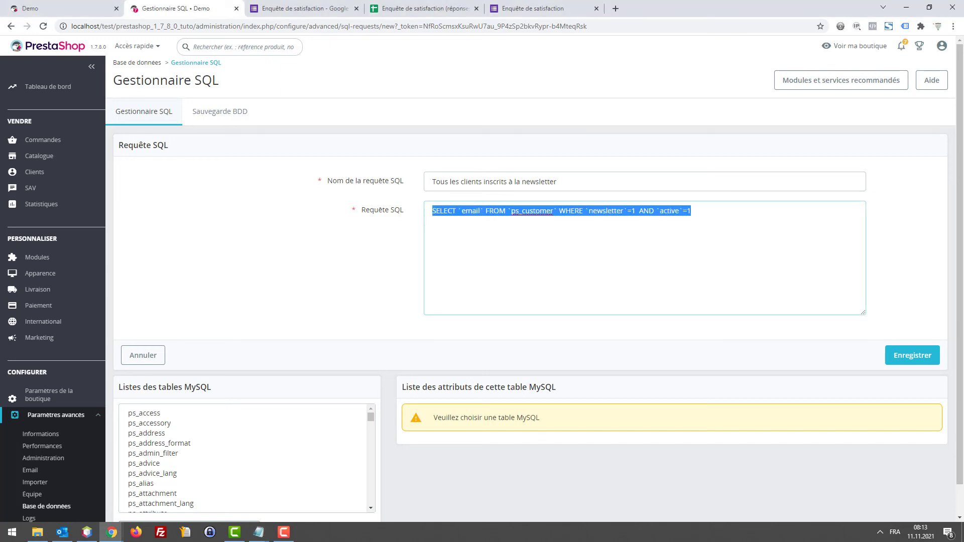
Replace the newsletter query's SQL with "SELECT `email` FROM `ps_customer` WHERE `newsletter`=1 AND `active`=1 AND `deleted`=0" from sql.txt and save it
key(alt+Tab)
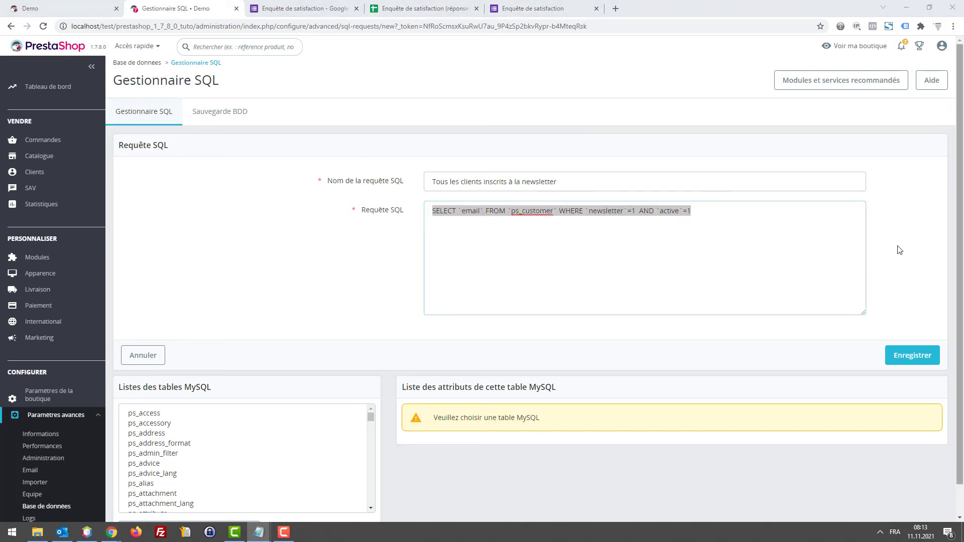
click(803, 230)
key(ctrl+a)
key(ctrl+v)
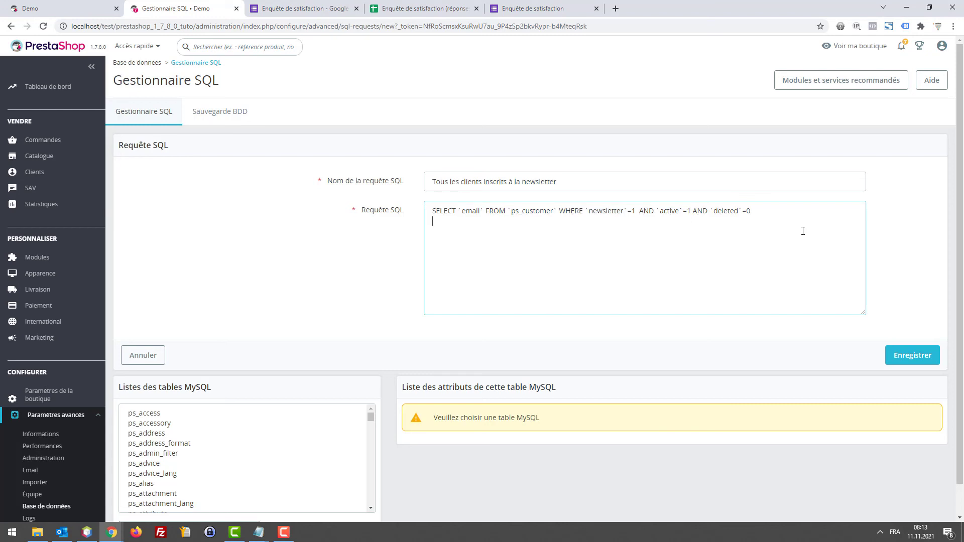
click(902, 356)
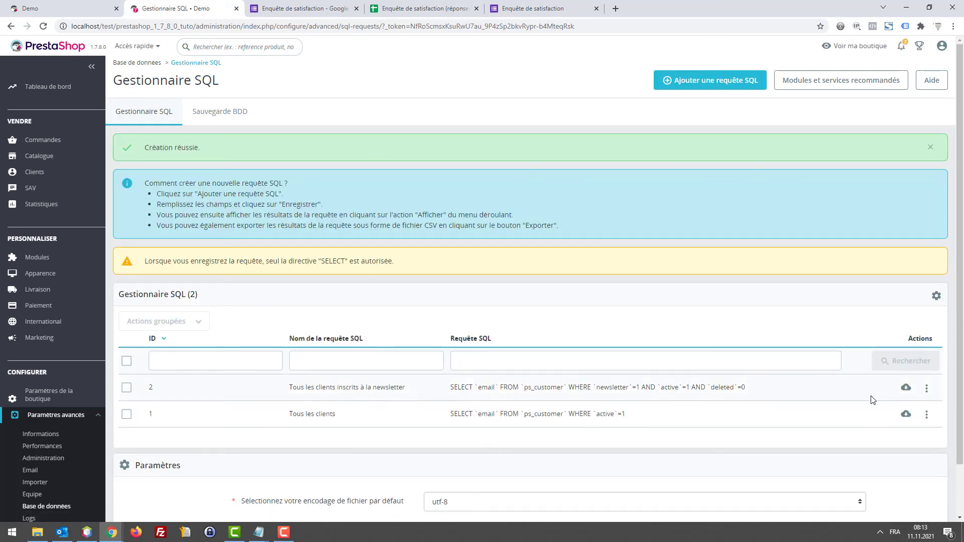
Save sql.txt and update the "Tous les clients" query to "SELECT `email` FROM `ps_customer` WHERE `active`=1 AND `deleted`=0"
click(927, 417)
click(907, 378)
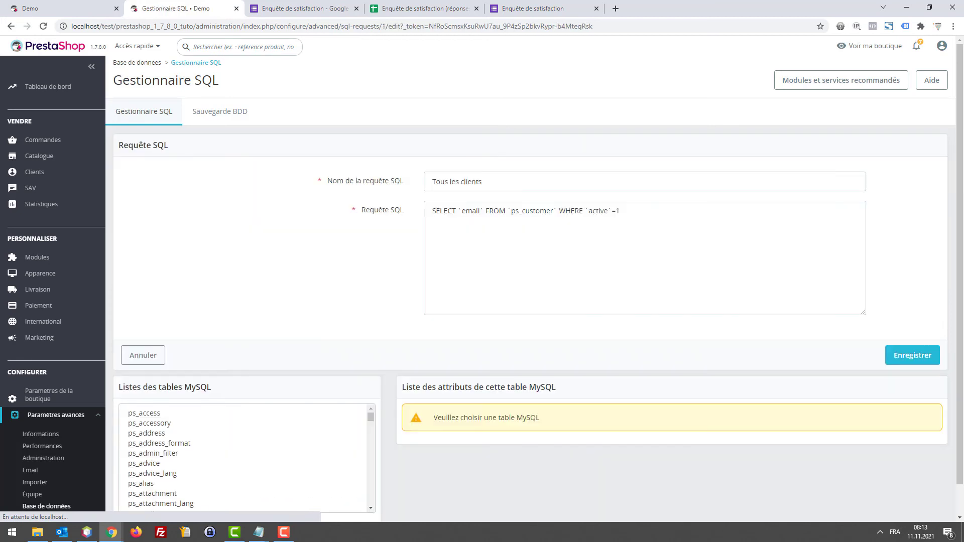
drag(963, 274, 511, 281)
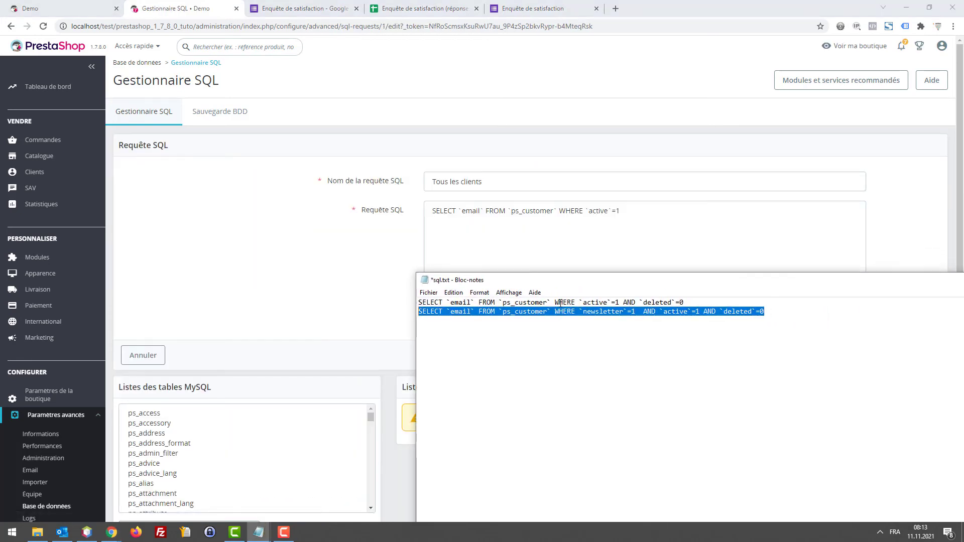
click(567, 306)
key(ctrl+s)
drag(690, 302, 401, 284)
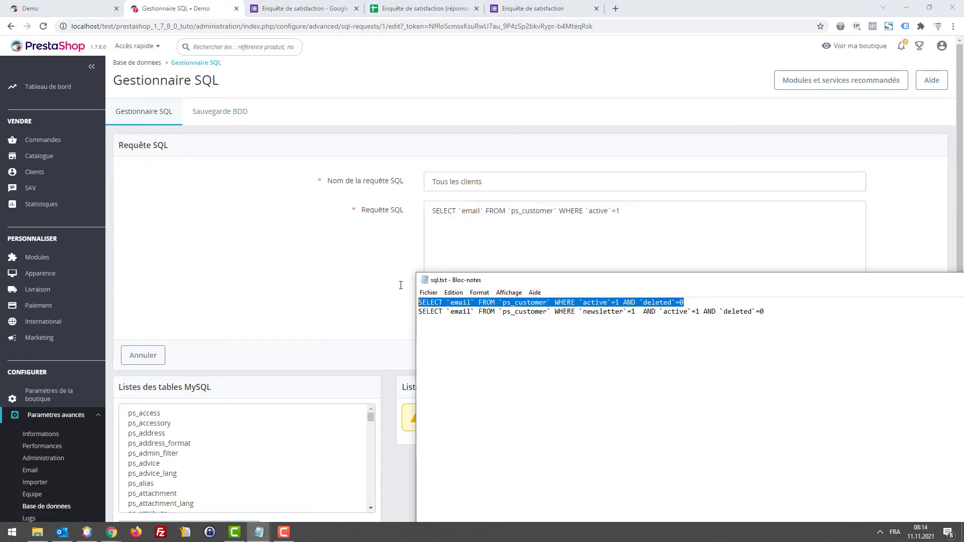
key(ctrl+c)
triple_click(547, 229)
key(ctrl+v)
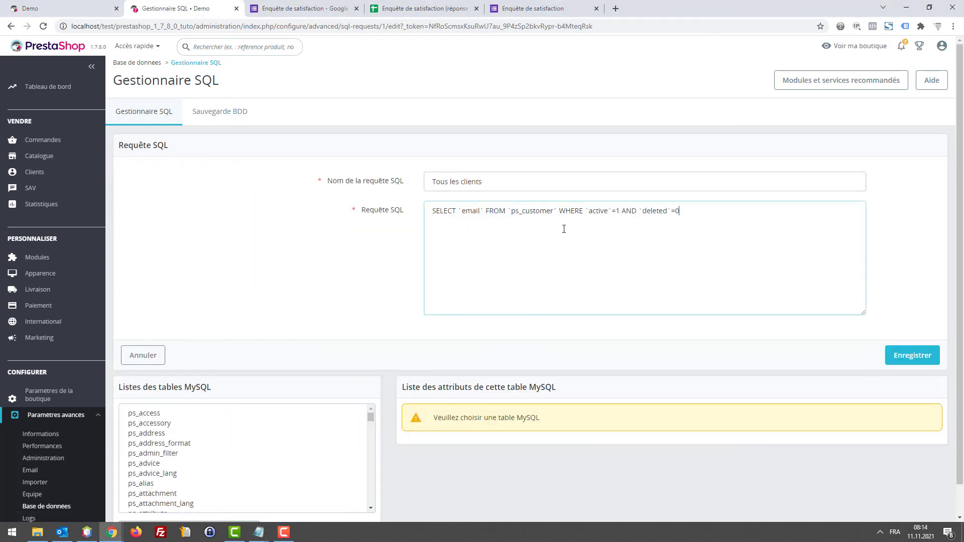
click(897, 360)
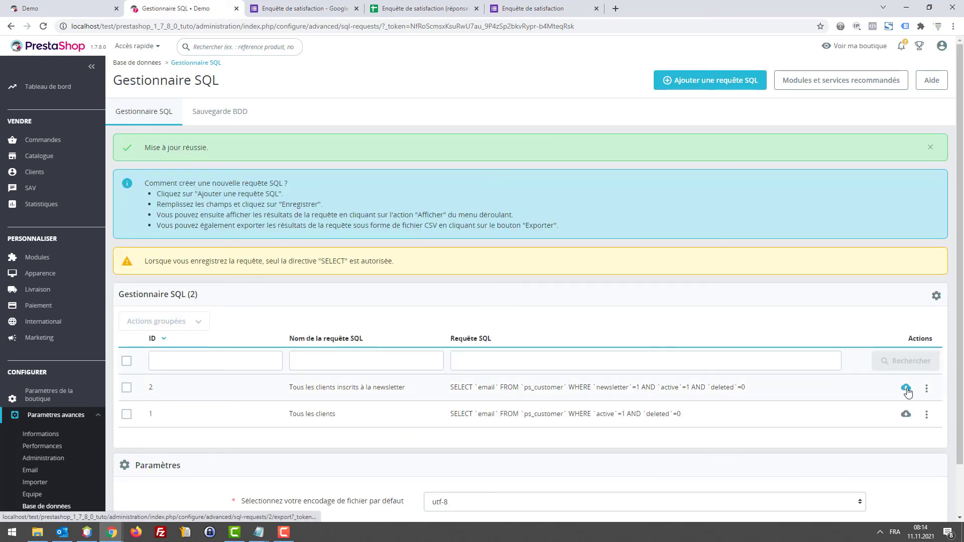
Export the "Tous les clients" query results to the desktop as request_sql_1.csv and check the file in Excel
click(905, 417)
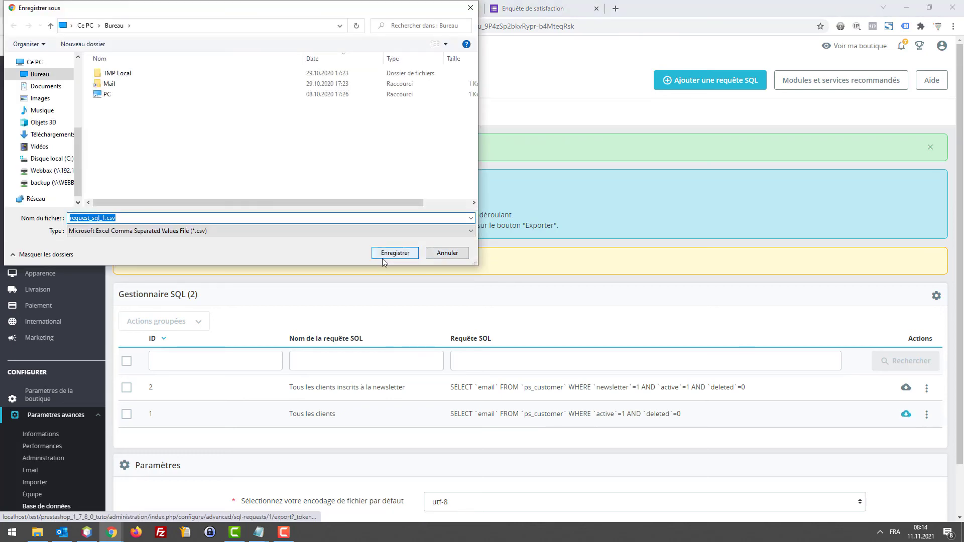
click(394, 253)
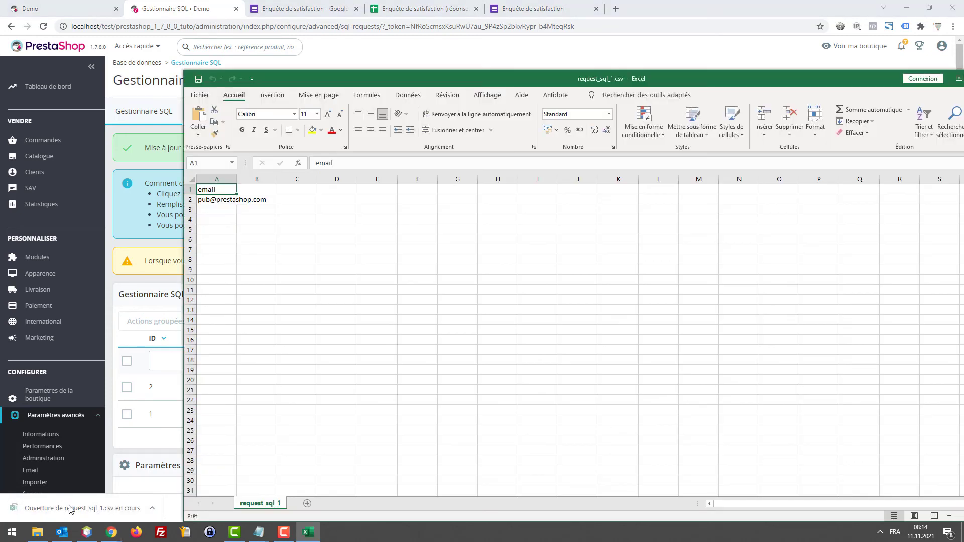
click(218, 200)
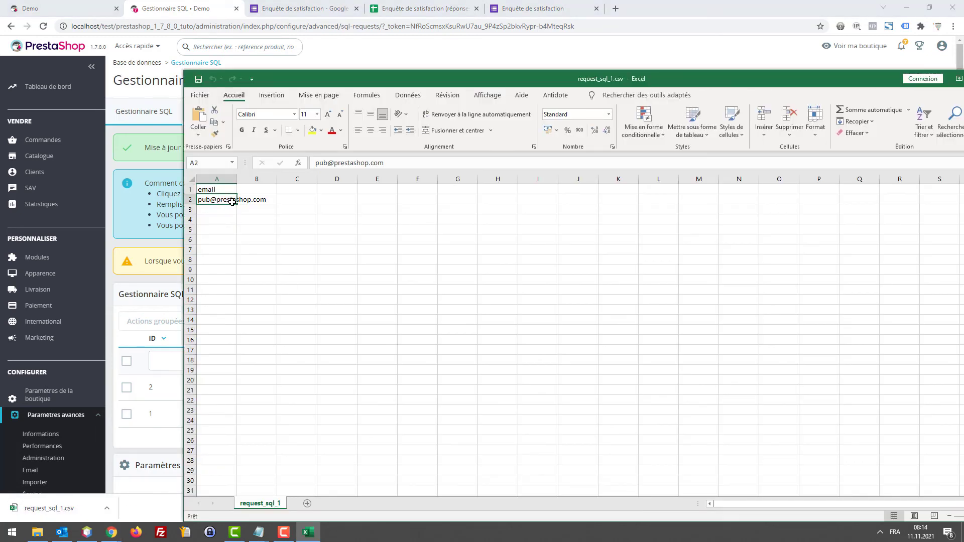
key(alt+F4)
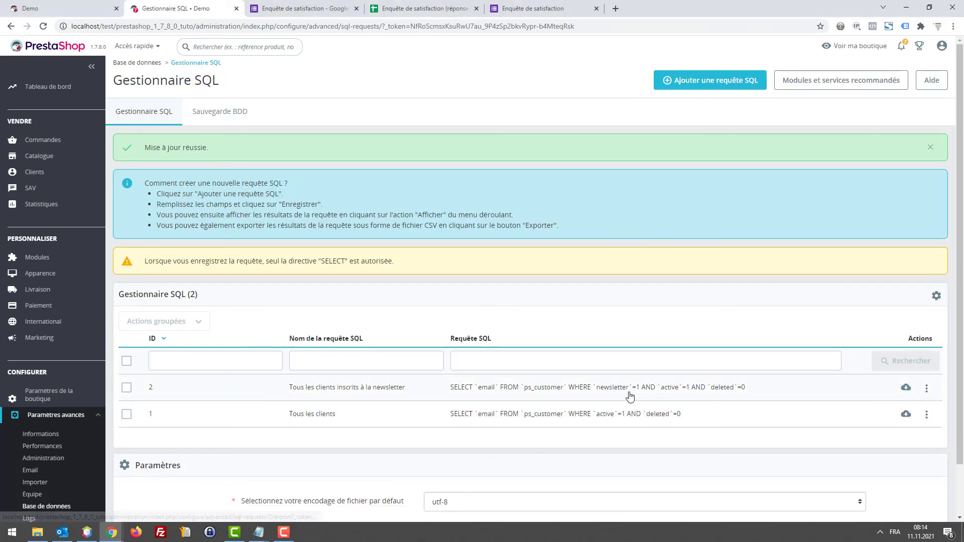
Export the "Tous les clients inscrits à la newsletter" query results as request_sql_2.csv and check the file in Excel
click(907, 389)
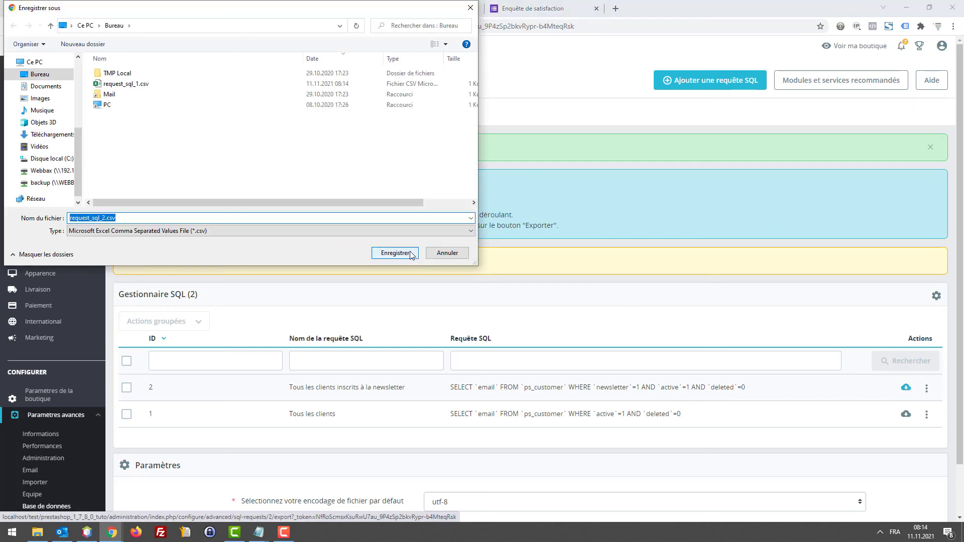
click(396, 251)
click(50, 508)
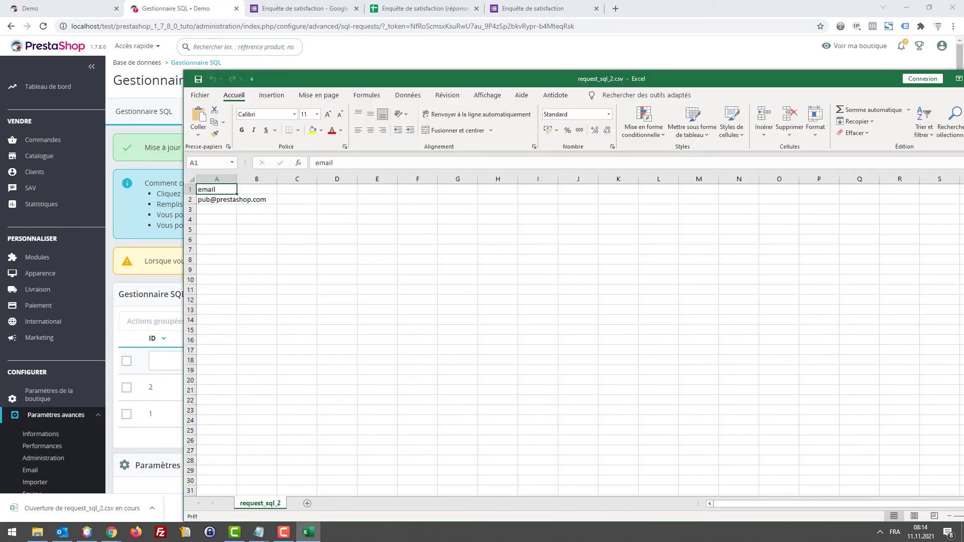
key(alt+F4)
Check the active and newsletter status of the customers in PrestaShop's customer list in a separate tab, and return to the SQL manager
click(41, 175)
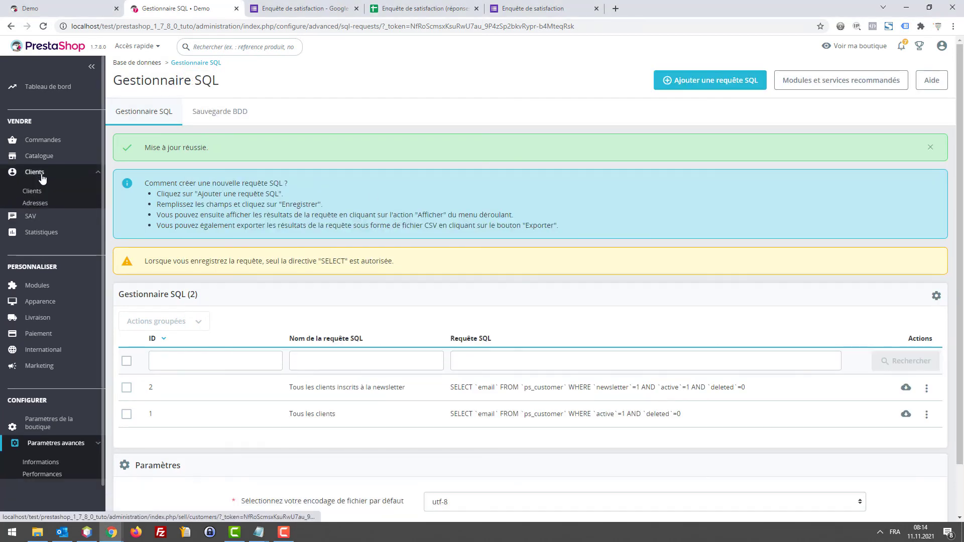
right_click(36, 186)
click(55, 193)
click(284, 15)
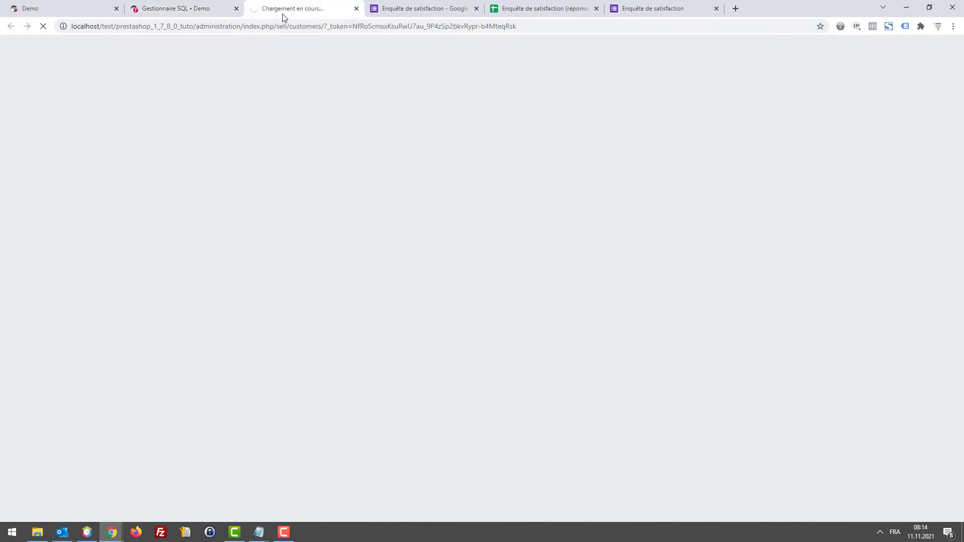
scroll(533, 352, down, 1)
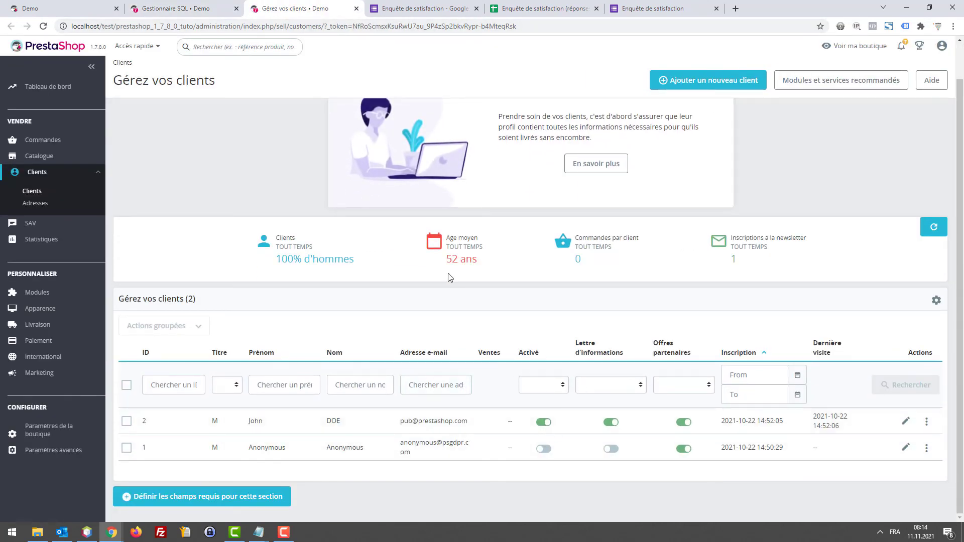
key(ctrl+shift+Tab)
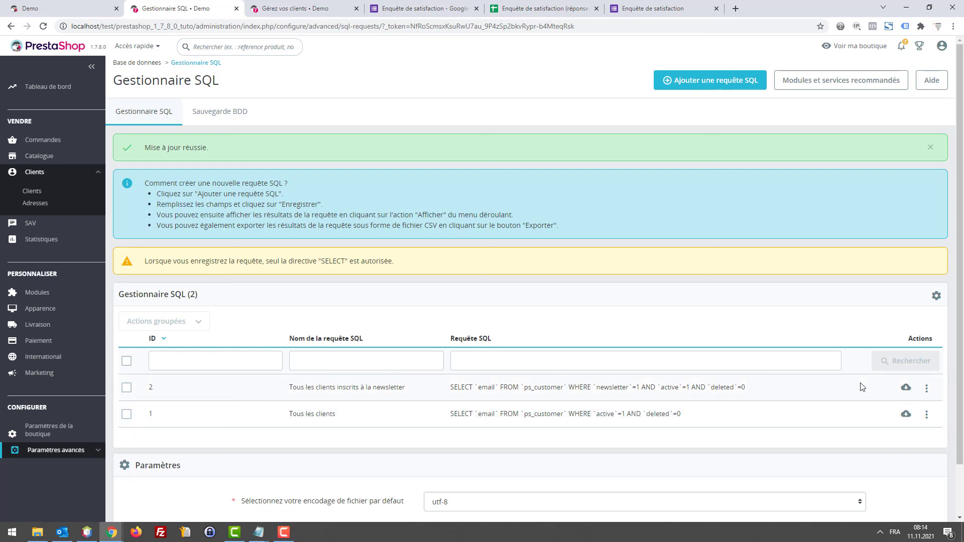
key(alt+Tab)
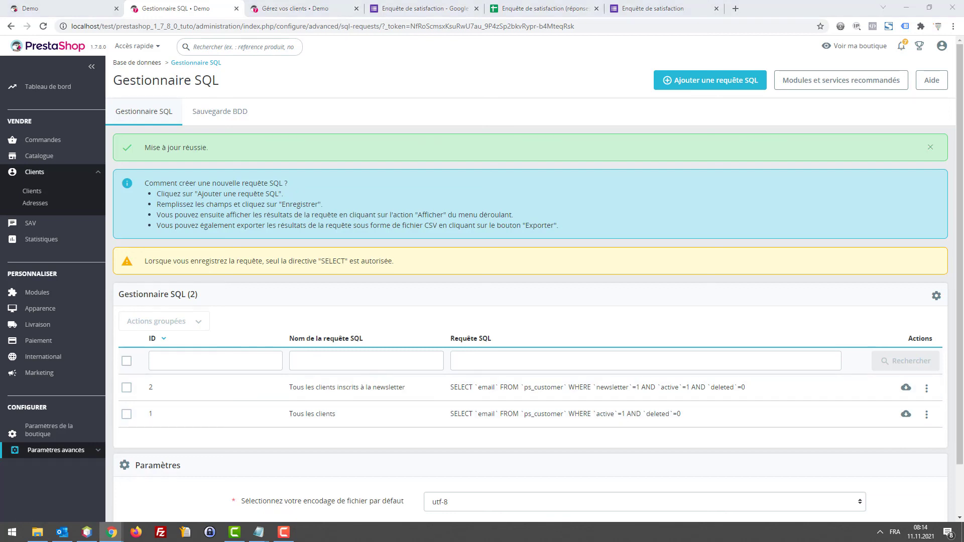
click(190, 7)
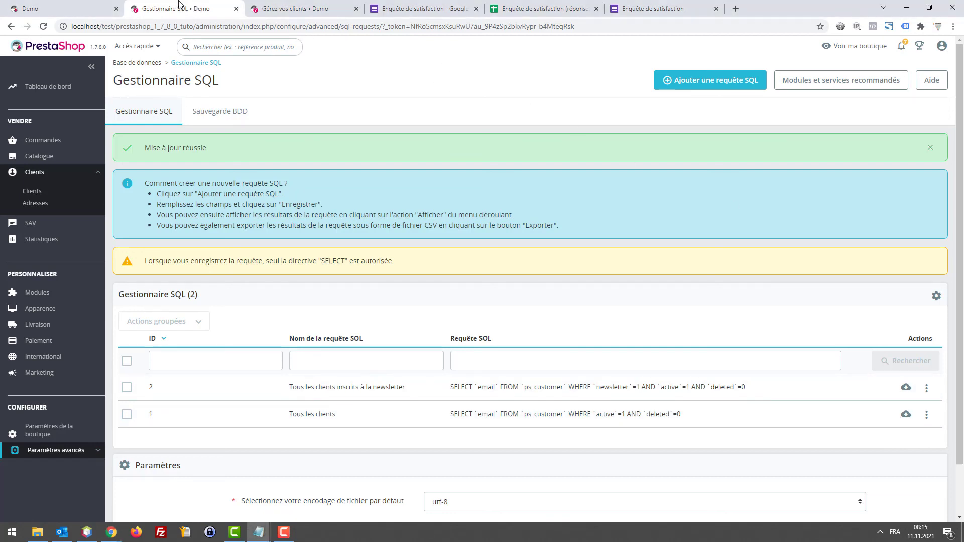
Search the web for "webbax newsletter mailchimp" and review the article "Prestashop 1.7 – Newsletter avec MailChimp (ép. 48)"
click(735, 8)
text(web)
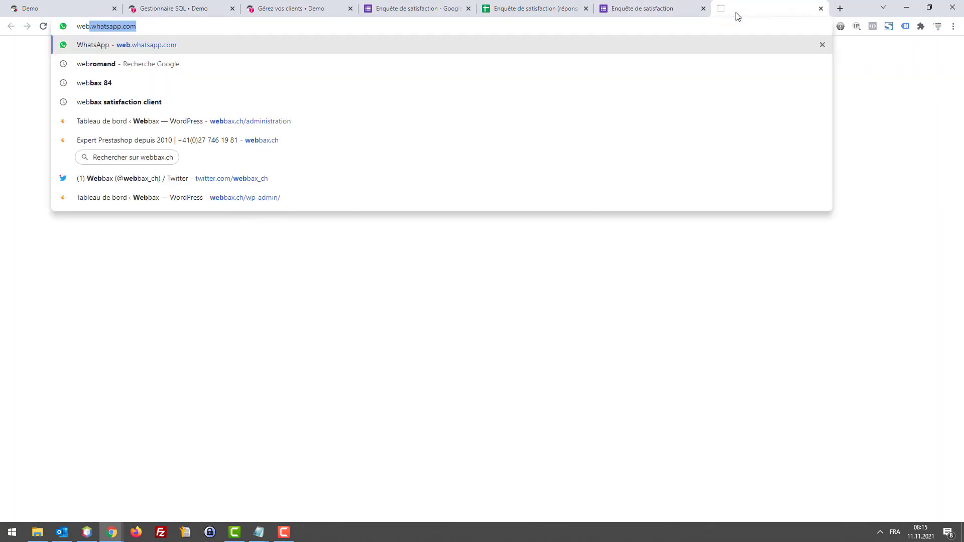
text(bax newslette)
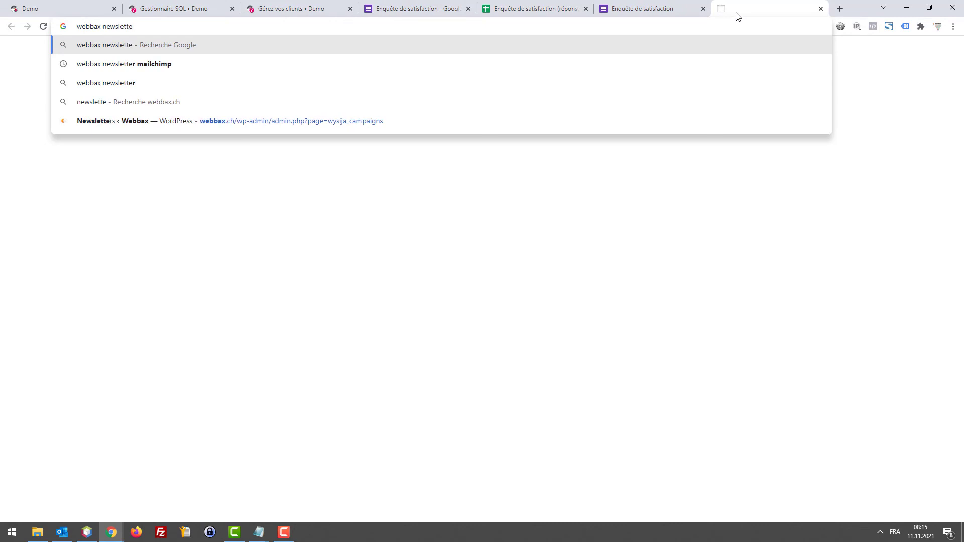
text(r mailchi)
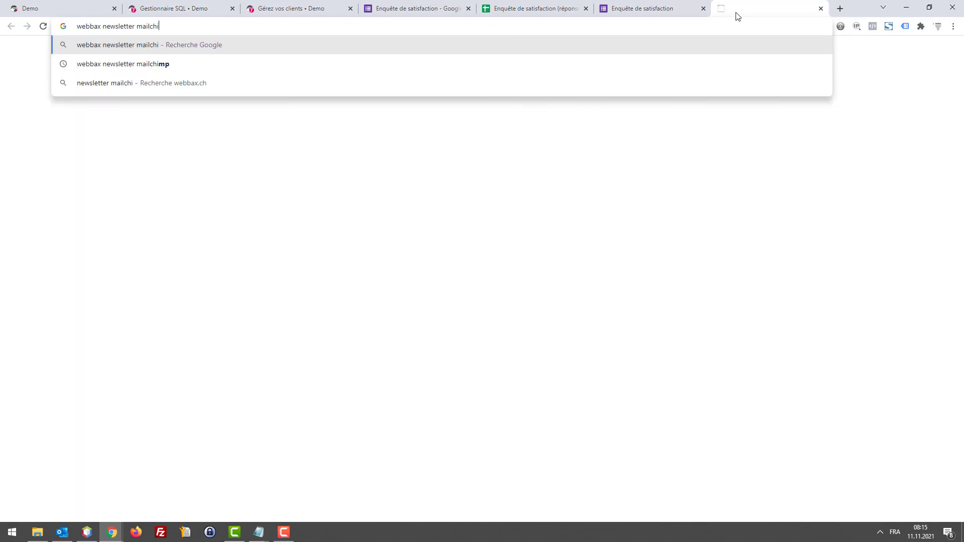
text(mp)
key(Return)
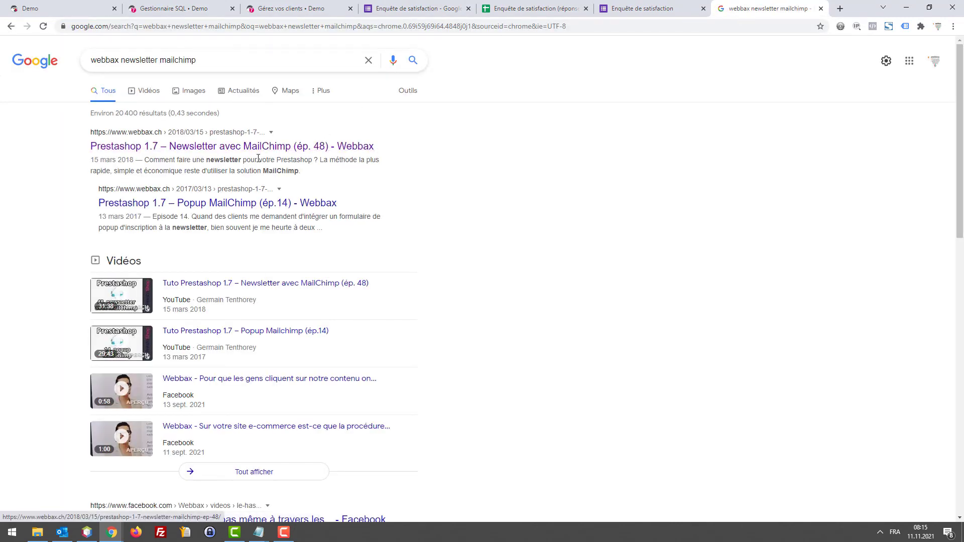
click(259, 150)
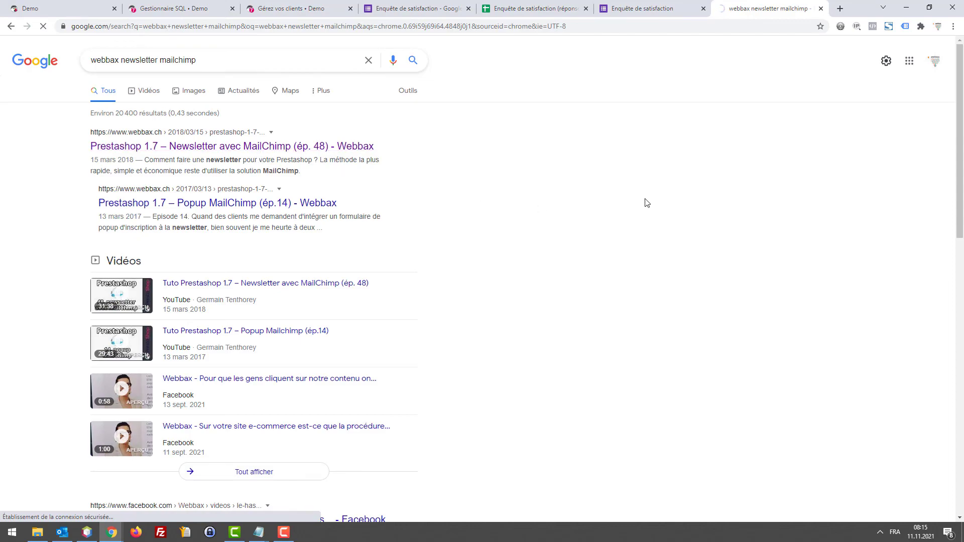
scroll(497, 254, down, 8)
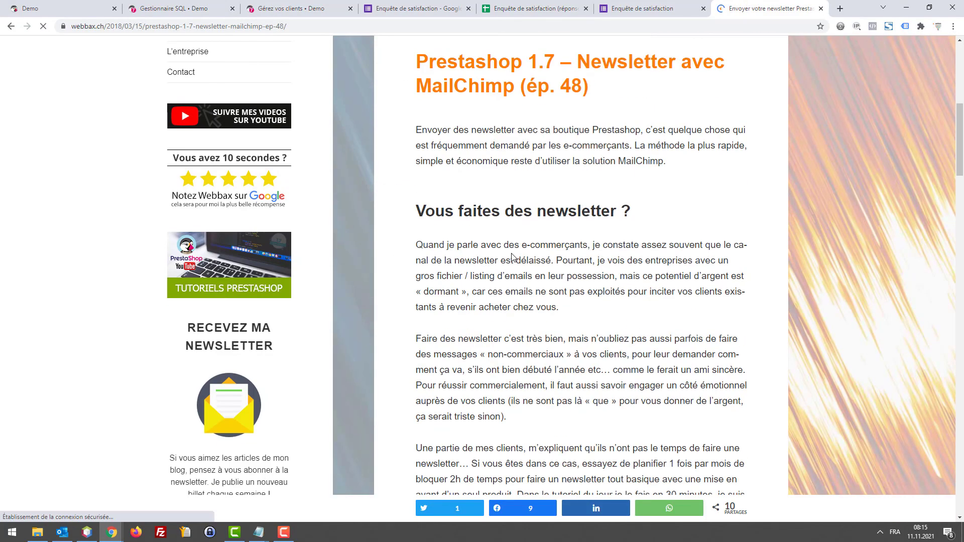
scroll(512, 257, down, 17)
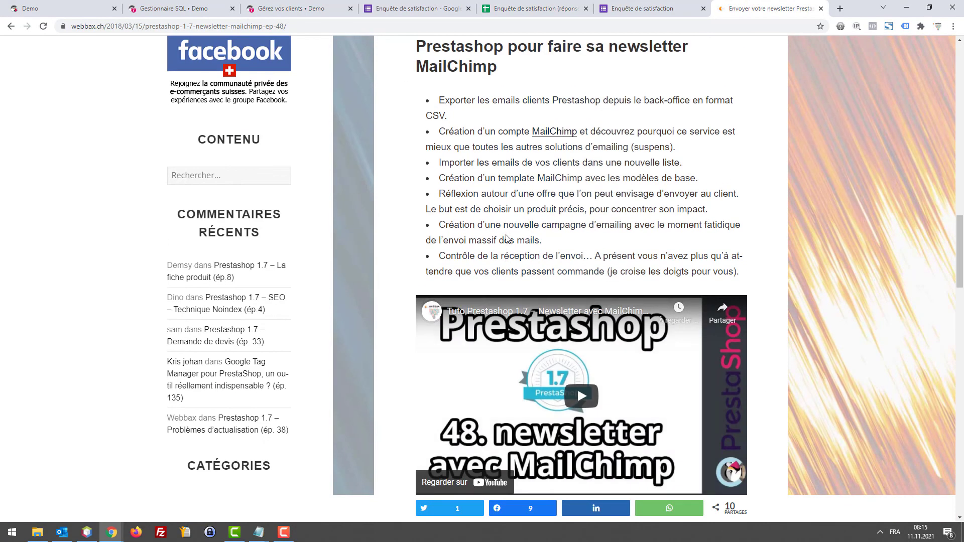
key(ctrl+w)
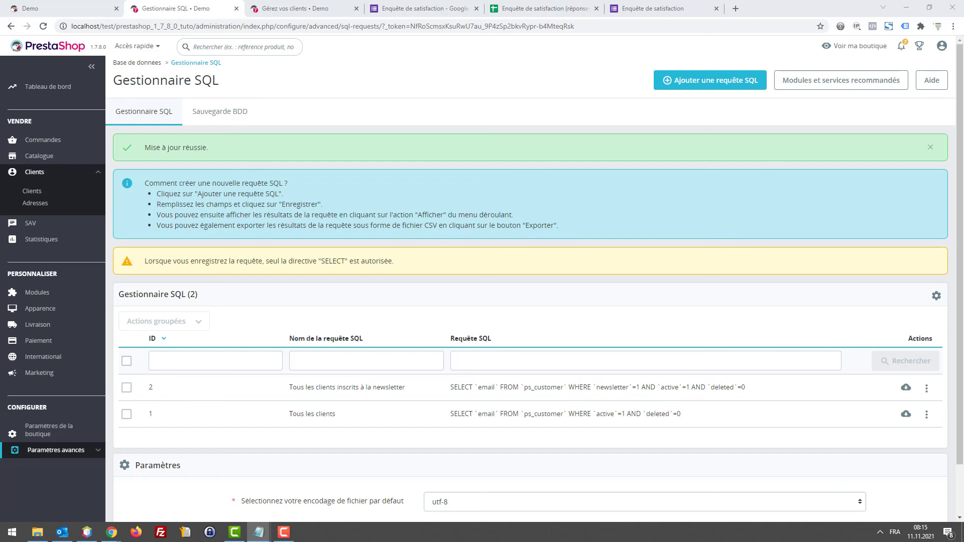
Open Mailchimp's plan comparison page at mailchimp.com/fr/pricing/free-details in a new tab
click(735, 9)
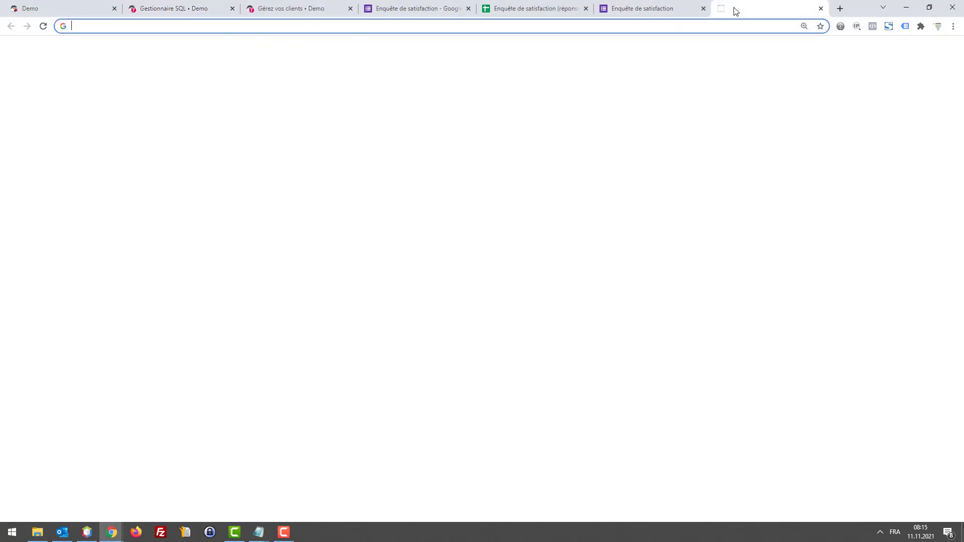
text(https://mailchimp.com/fr/pricing/free-details)
key(Return)
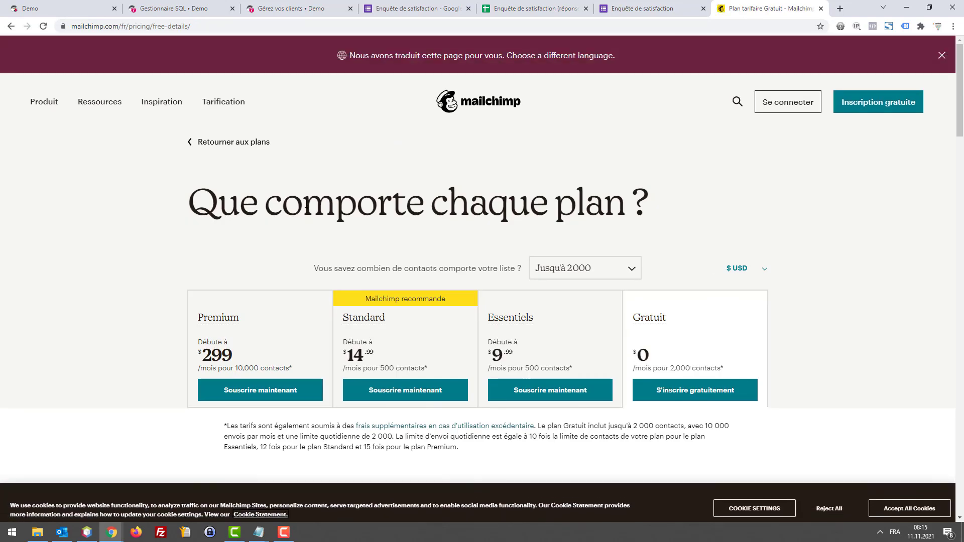
Examine the free plan's contact and sending limits and its included features on Mailchimp's plan comparison page
scroll(734, 309, down, 1)
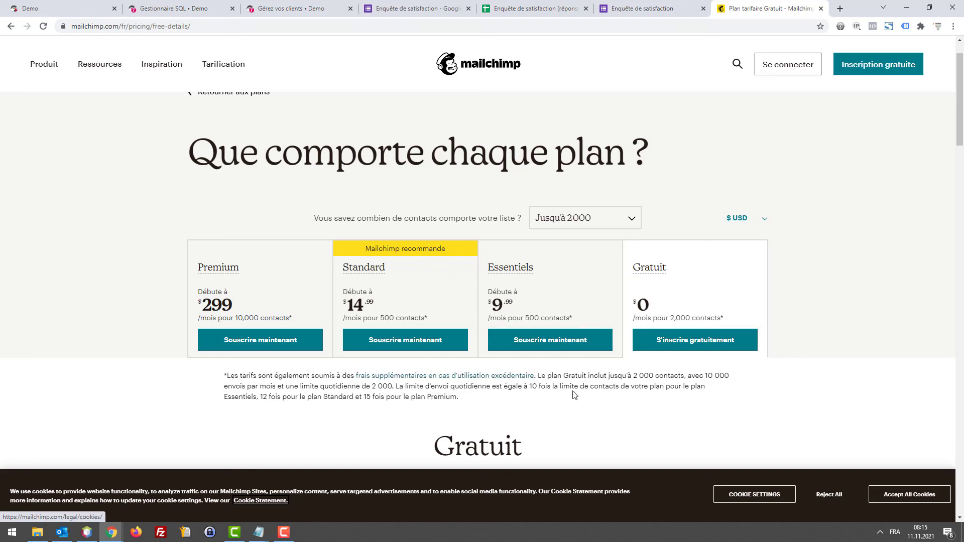
drag(650, 376, 679, 377)
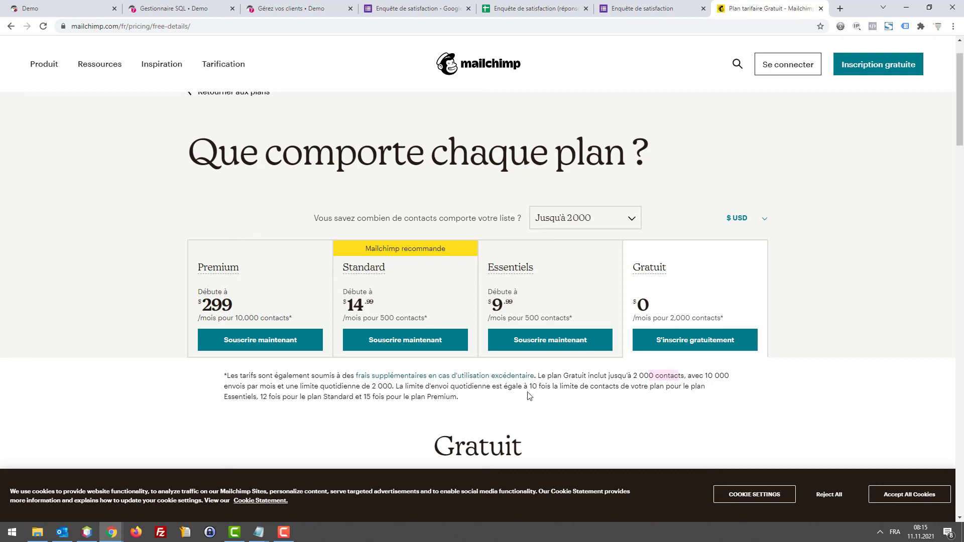
click(289, 387)
scroll(413, 390, down, 7)
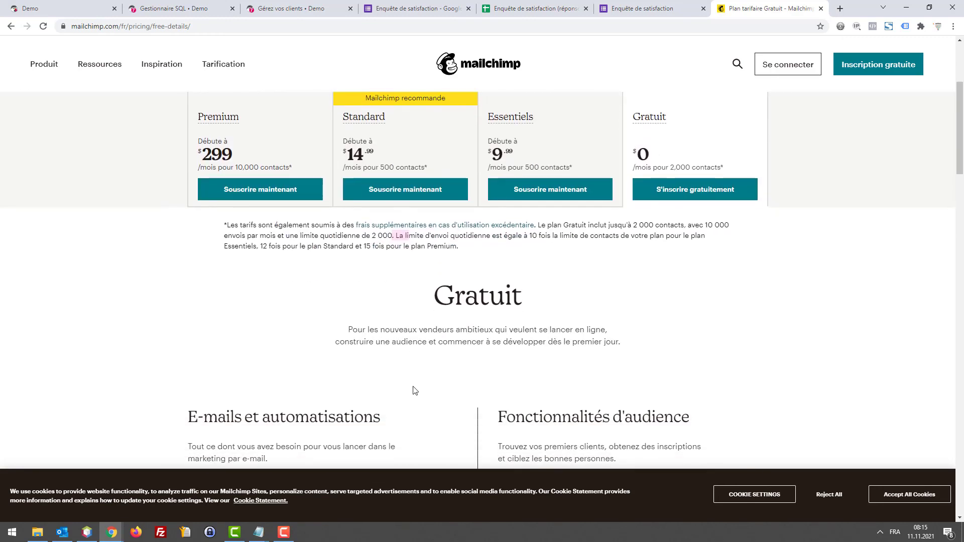
scroll(413, 389, down, 4)
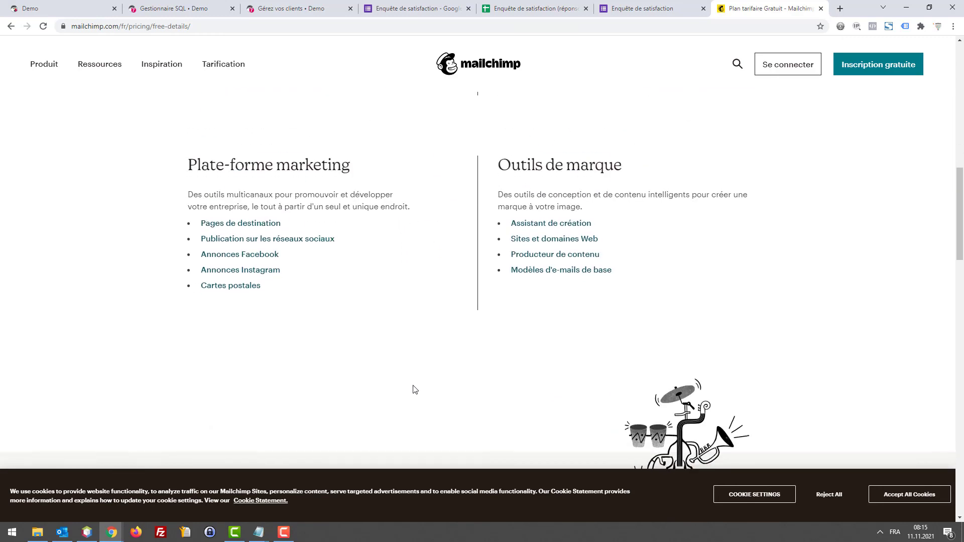
scroll(413, 389, up, 13)
scroll(546, 387, down, 3)
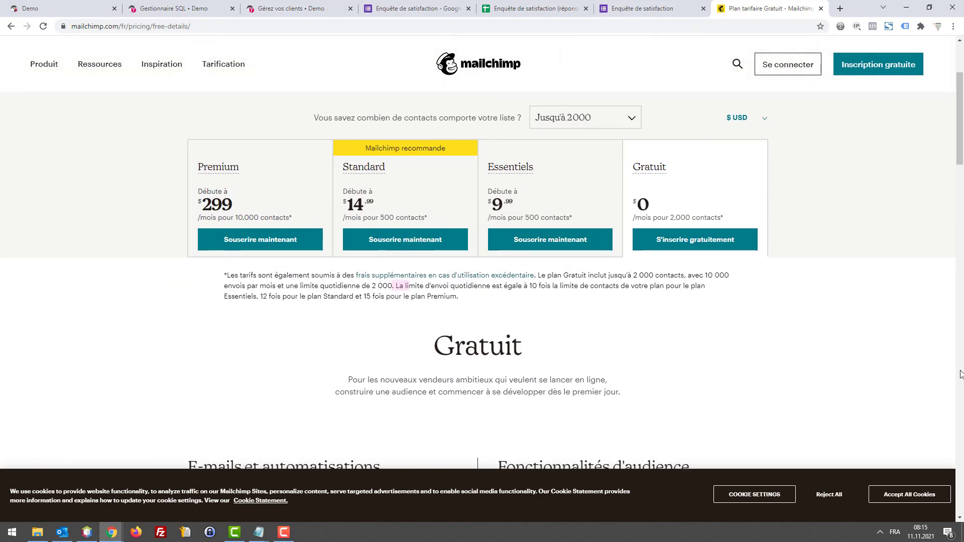
Accept all cookies on the Mailchimp pricing page
key(alt+Tab)
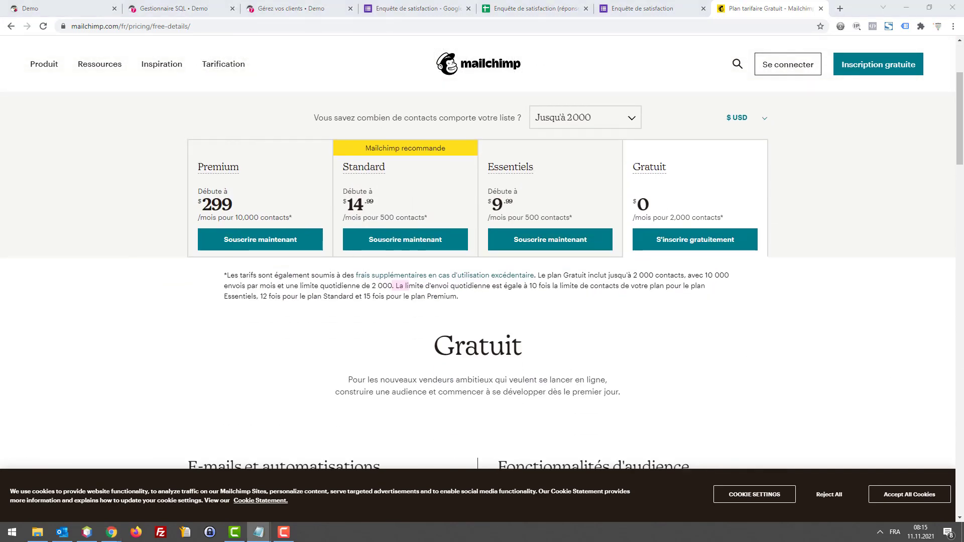
click(828, 233)
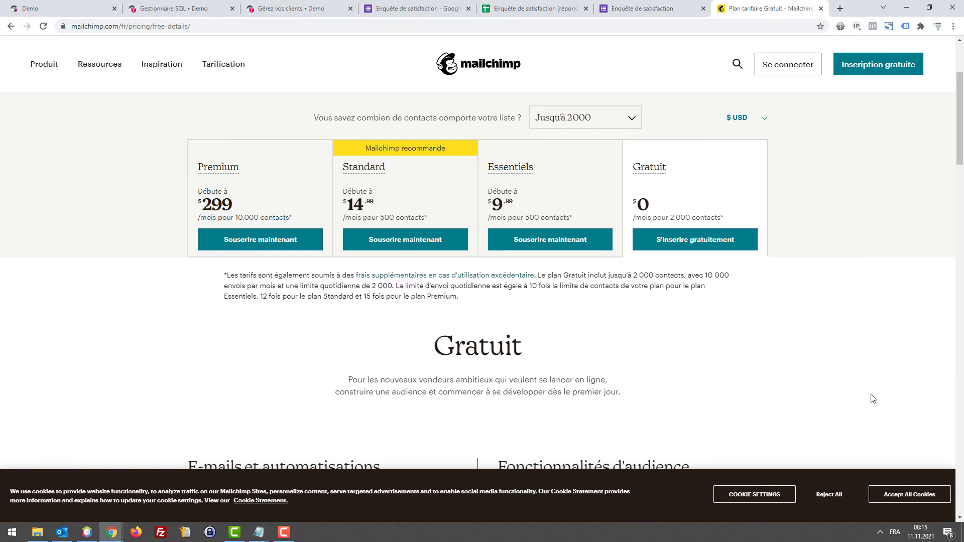
click(909, 494)
Open Sendinblue's pricing page at fr.sendinblue.com/tarifs in a new tab and review the plans offered
key(alt+Tab)
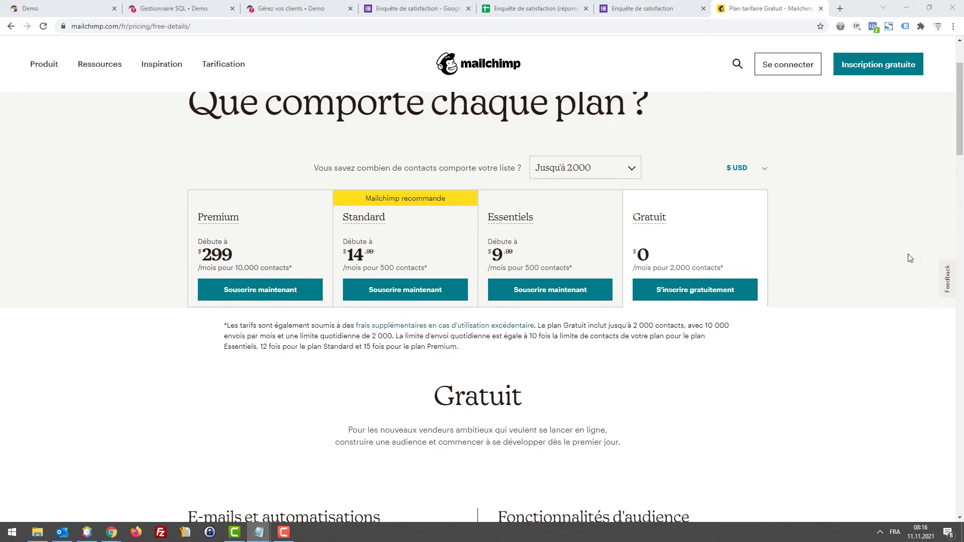
click(892, 243)
key(ctrl+t)
text(https://fr.sendinblue.com/tarifs)
key(Return)
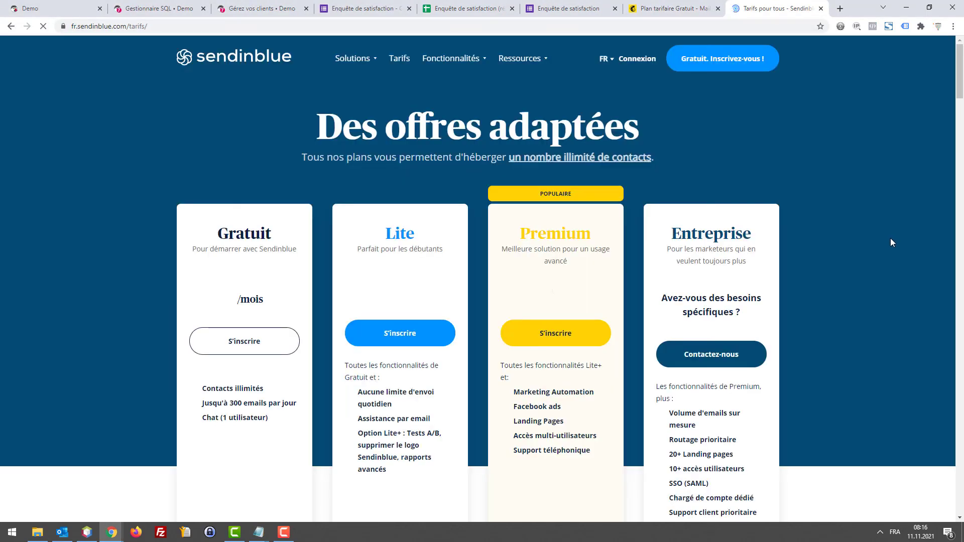
scroll(743, 251, down, 3)
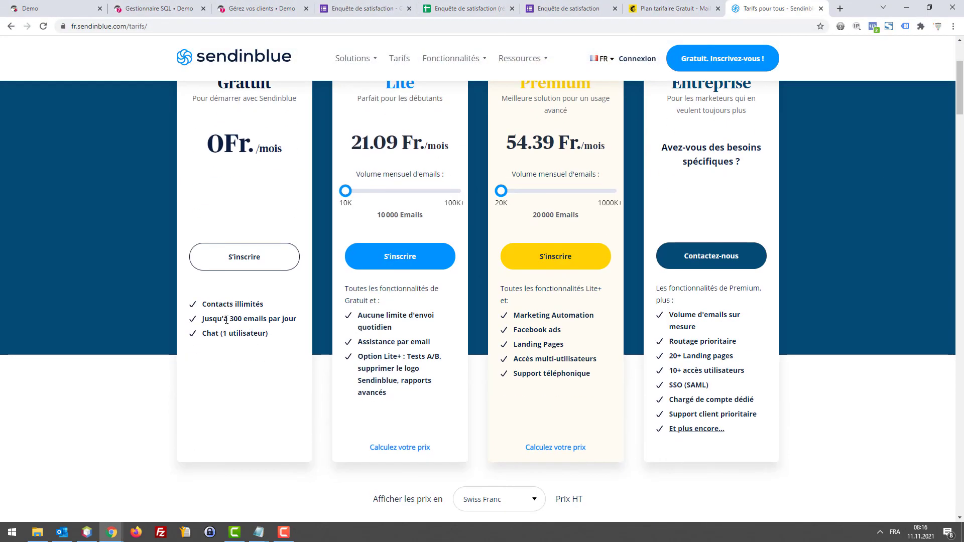
scroll(233, 320, up, 3)
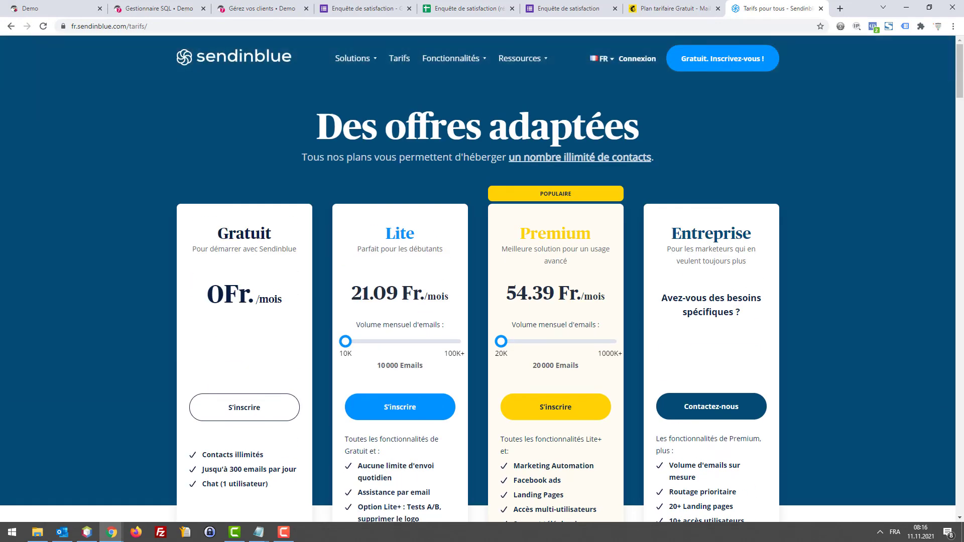
Open Mailjet's pricing page at fr.mailjet.com/pricing in a new tab and review its plans and email volumes
key(alt+Tab)
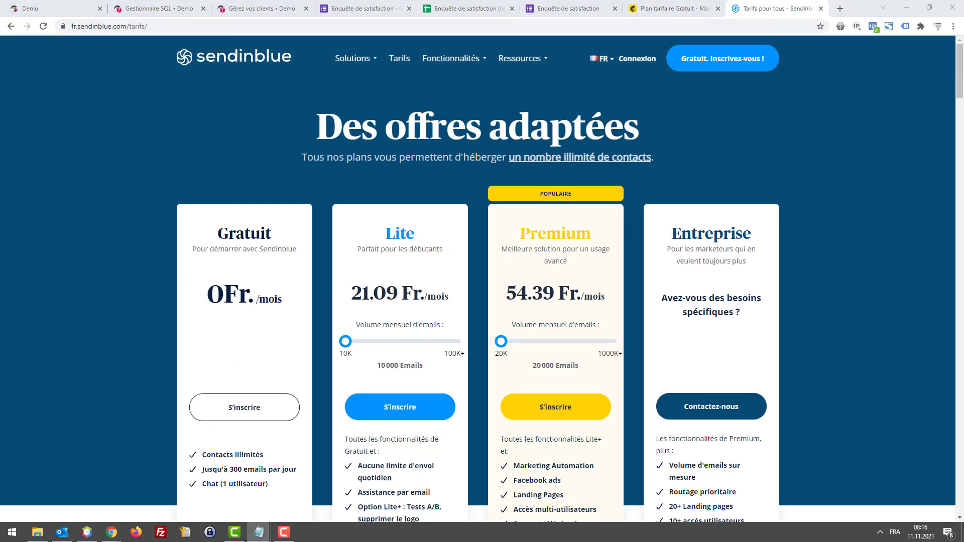
key(alt+Tab)
key(ctrl+t)
text(https://fr.mailjet.com/pricing)
key(Return)
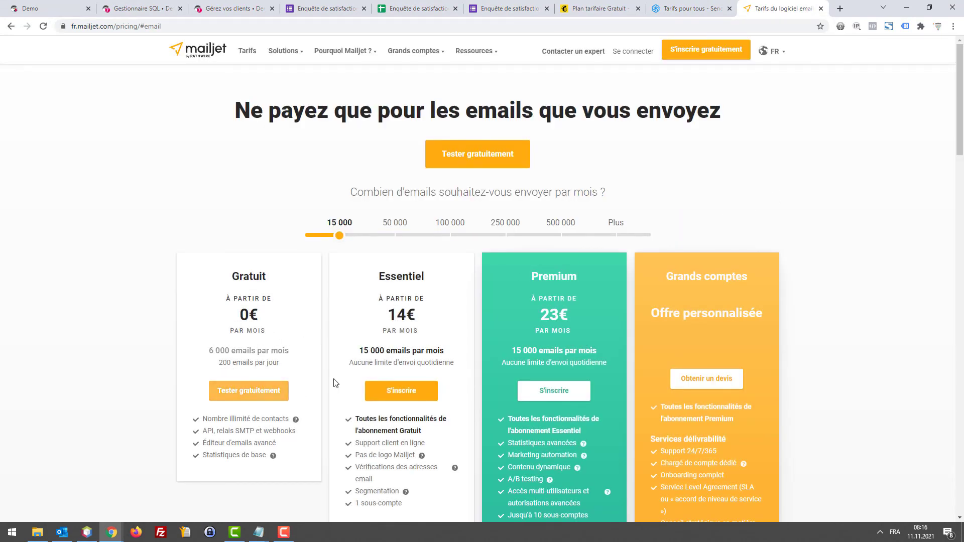
scroll(482, 351, down, 2)
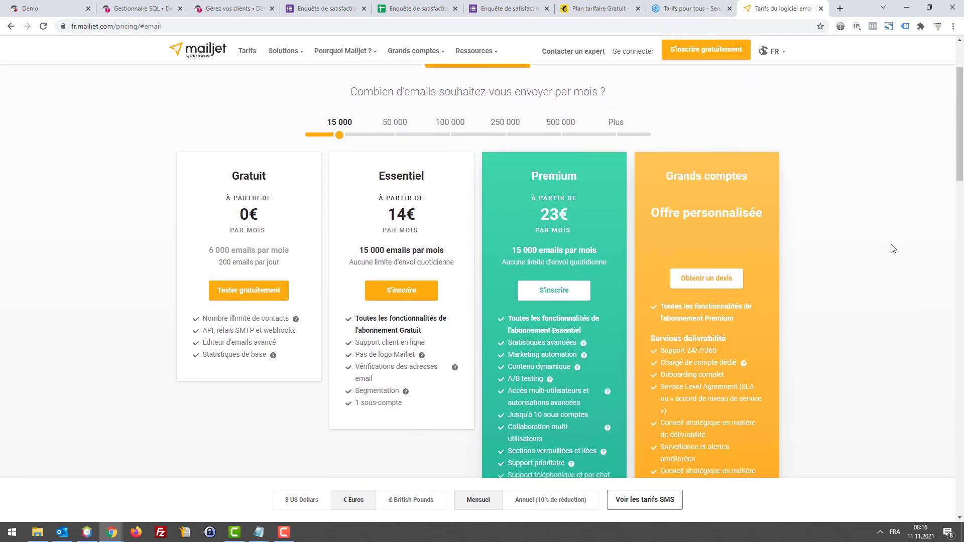
scroll(893, 241, up, 2)
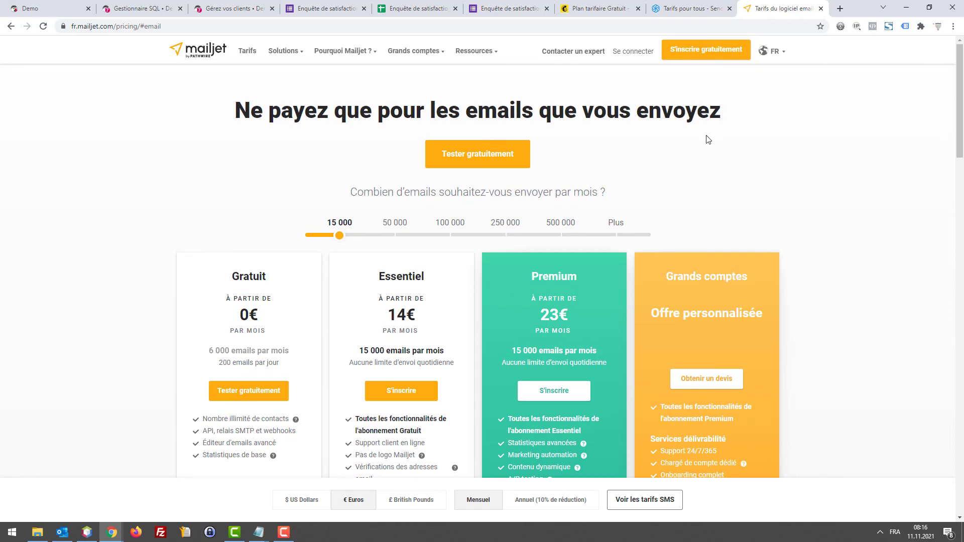
Revisit the Sendinblue and Mailchimp pricing pages, and return to the PrestaShop demo storefront
click(678, 9)
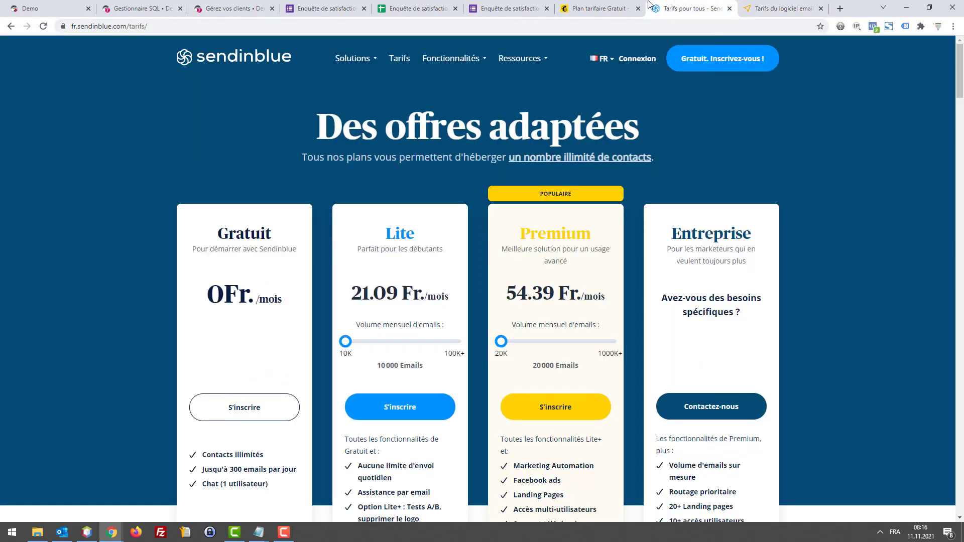
click(583, 5)
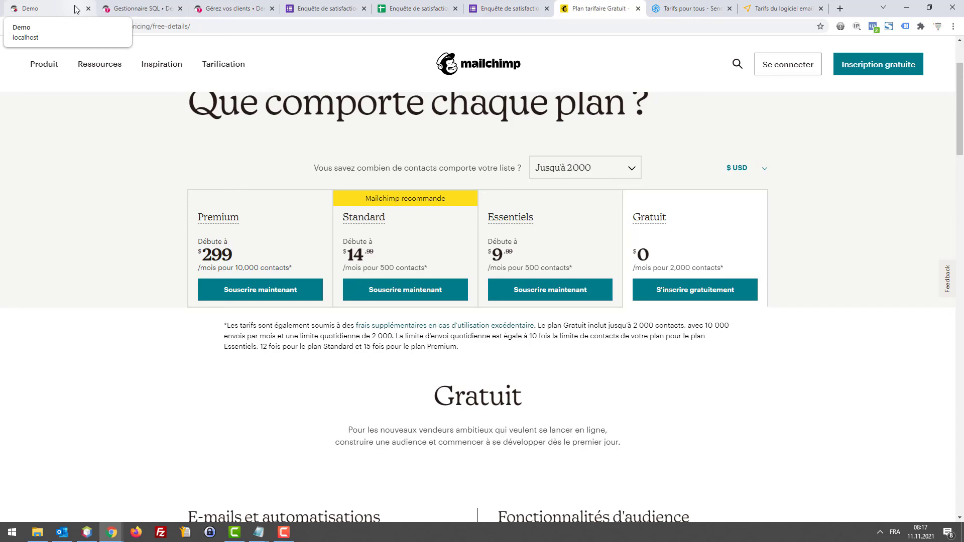
click(75, 8)
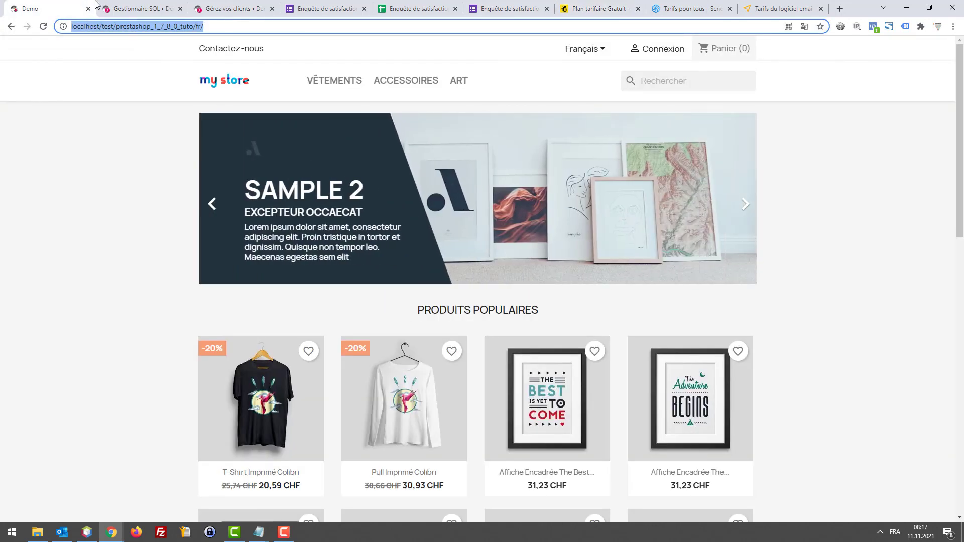